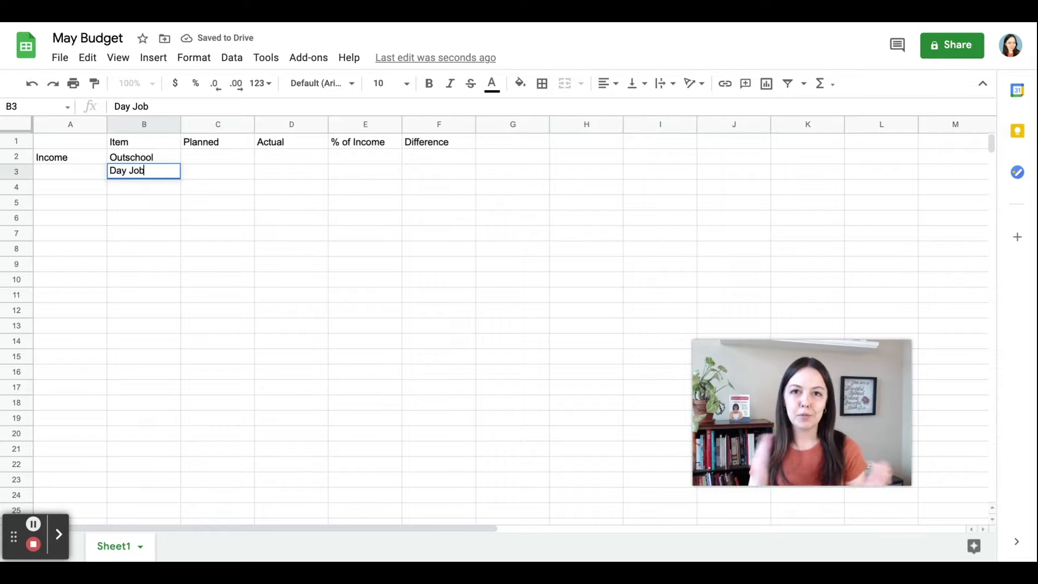
Add the income rows "Selling things" in B4 and "Total Income" in B5
left_click(132, 192)
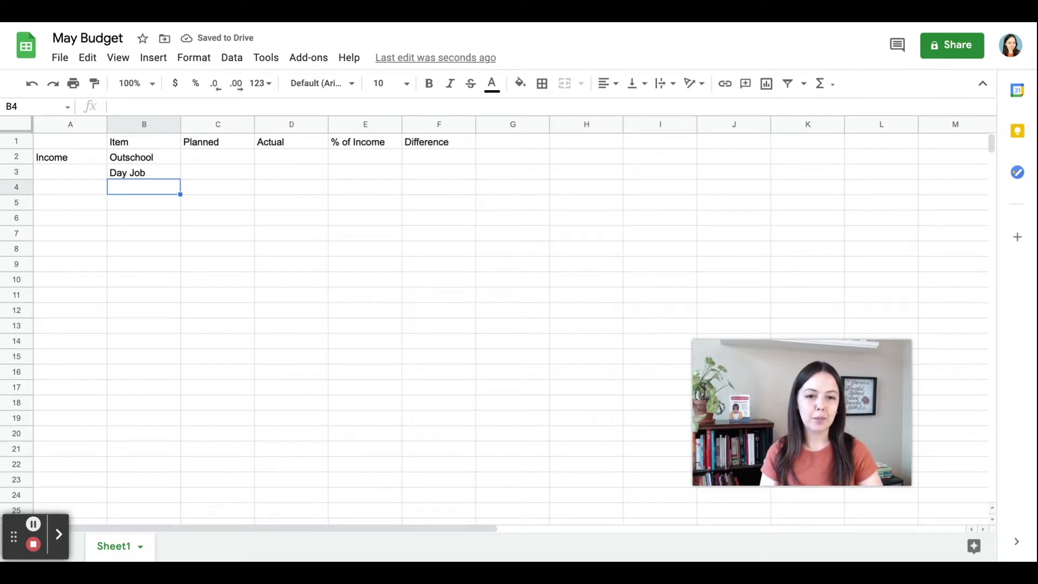
type("Selling things")
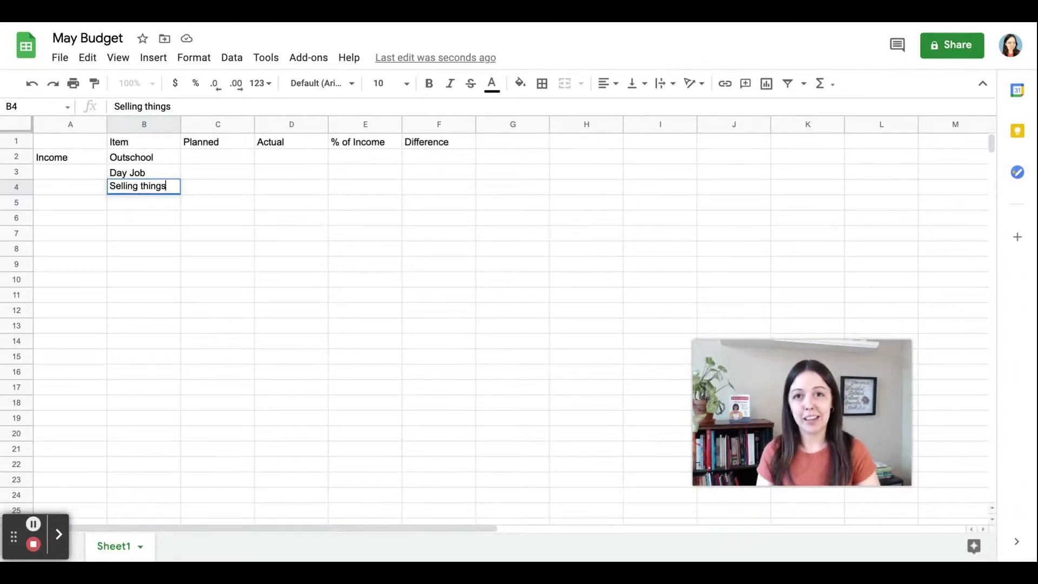
left_click(130, 207)
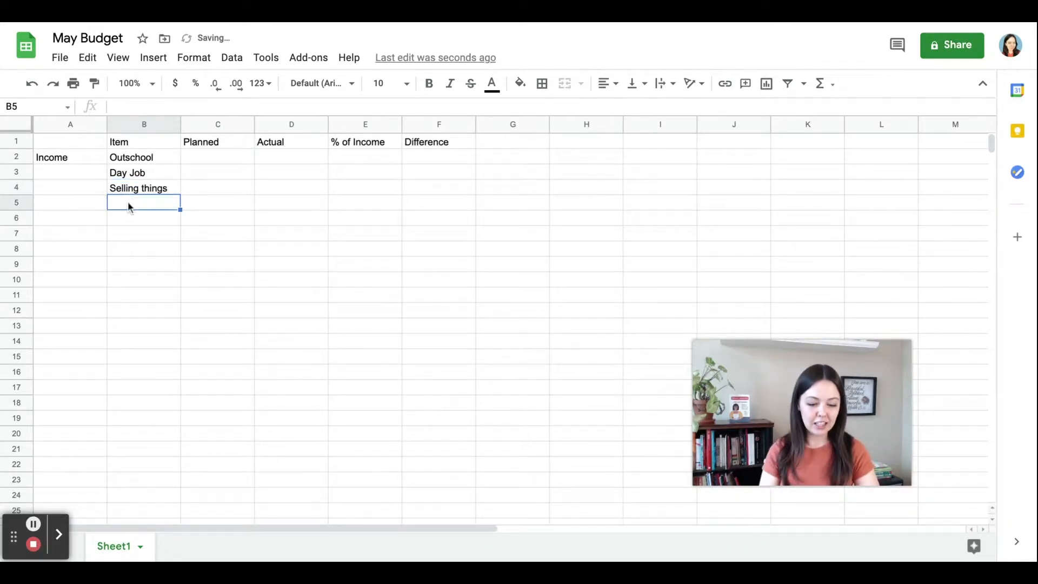
type("Total Income")
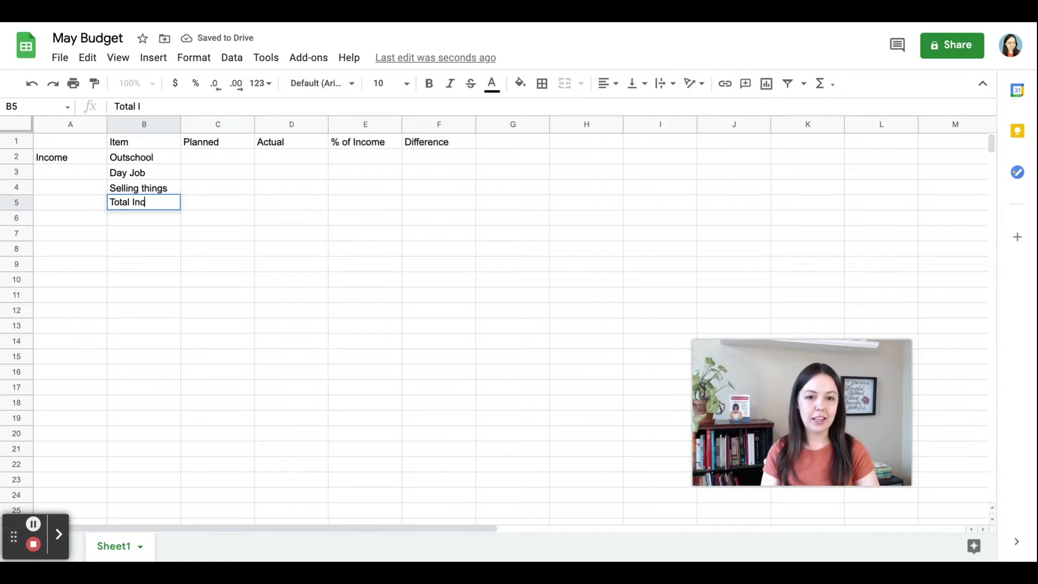
Label A6 "Recurring Expenses" and widen column A to fit the label
left_click(82, 224)
type("Recurring Expenses")
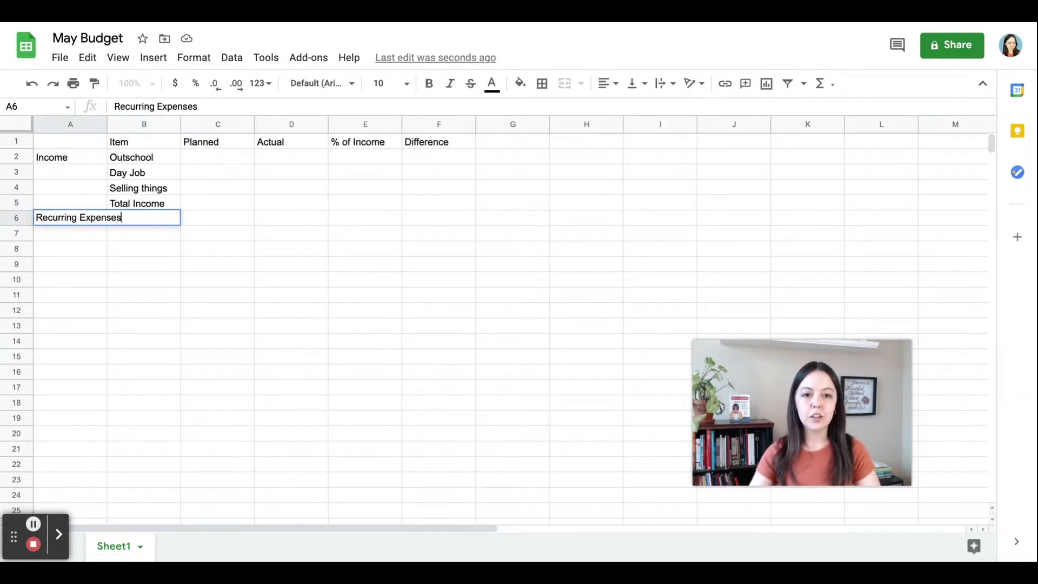
left_click(139, 233)
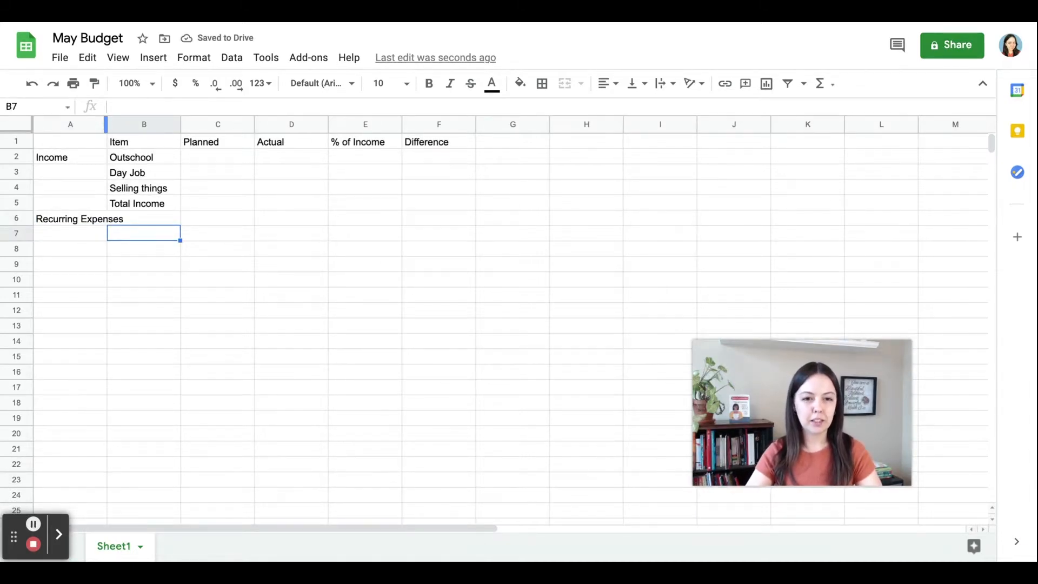
left_click_drag(105, 124, 127, 124)
left_click(105, 217)
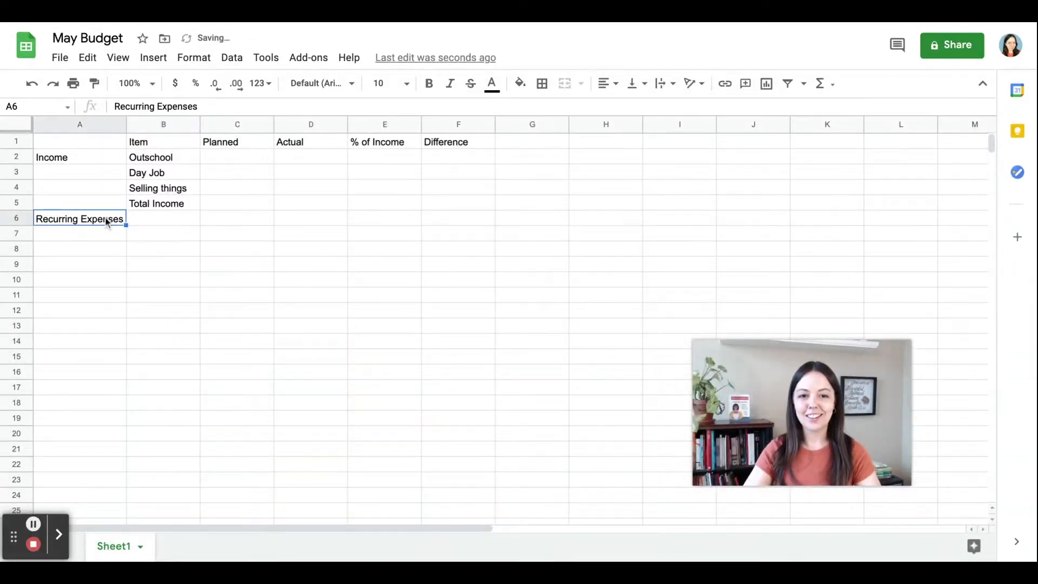
List the recurring expenses Rent, Internet, Electricity and Health Insurance in B6 to B9
left_click(144, 218)
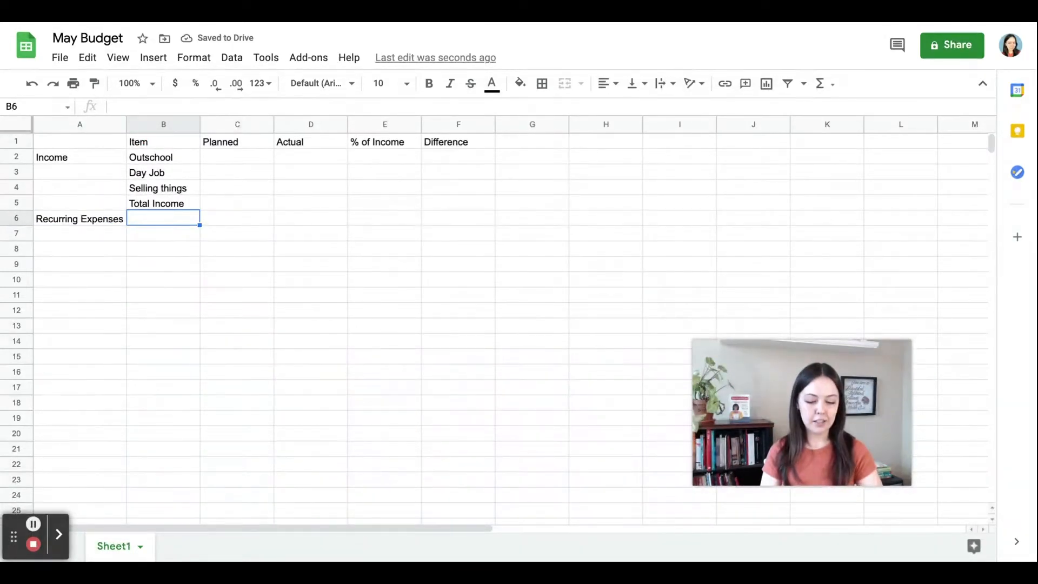
type("Rent")
key("Return")
type("Intern")
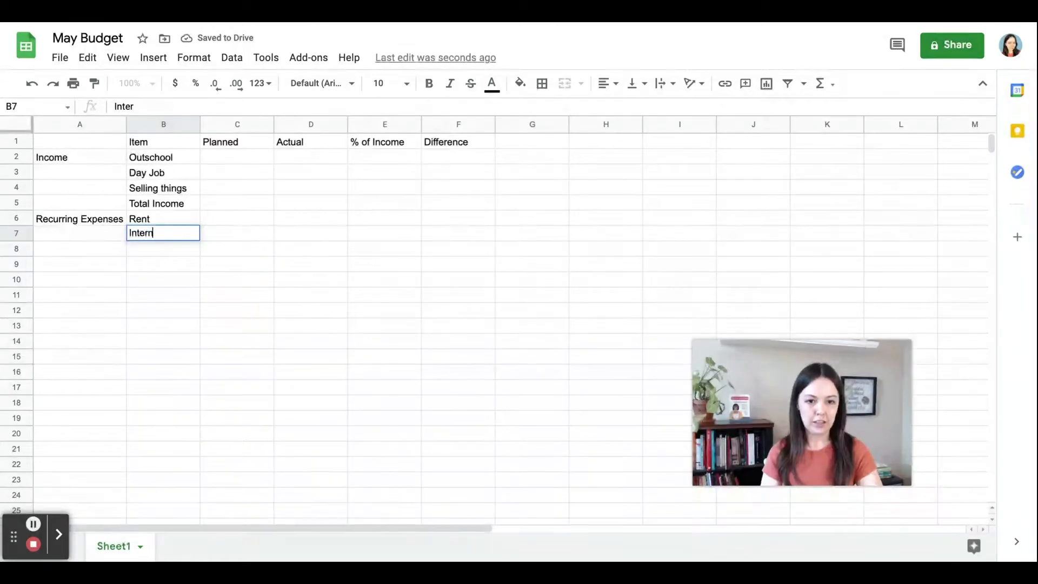
type("et")
key("Return")
type("Electricity")
key("Return")
type("Health Insurance")
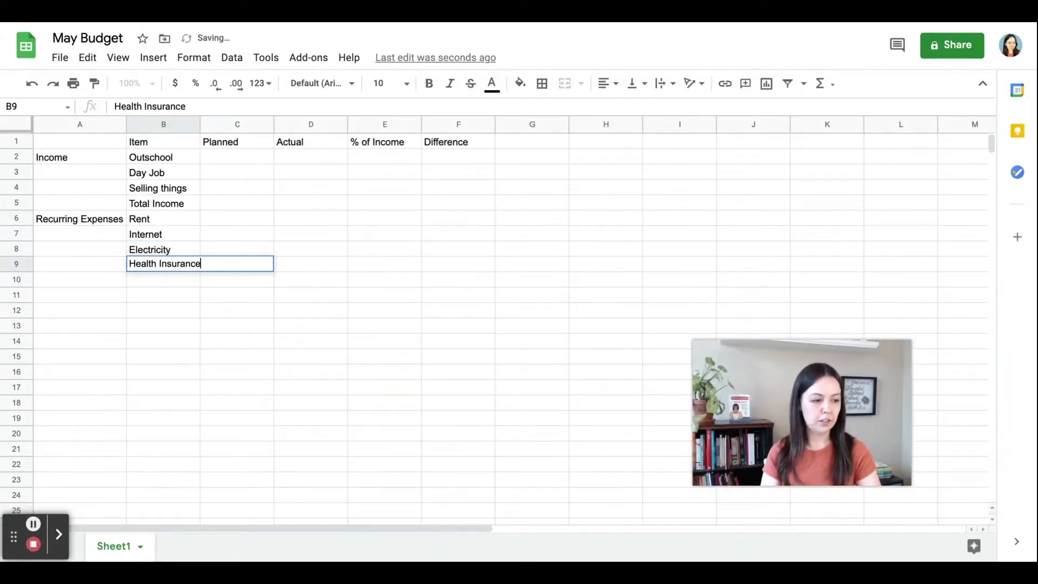
key("Return")
Continue the recurring expenses with Vitamins, Spotify/Hulu, Yoga, Headspace and Canva Pro in B10 to B14
type("Vitamins")
key("Return")
type("Spotify/Hulu")
key("Return")
type("Yoga")
key("Return")
type("Headspace")
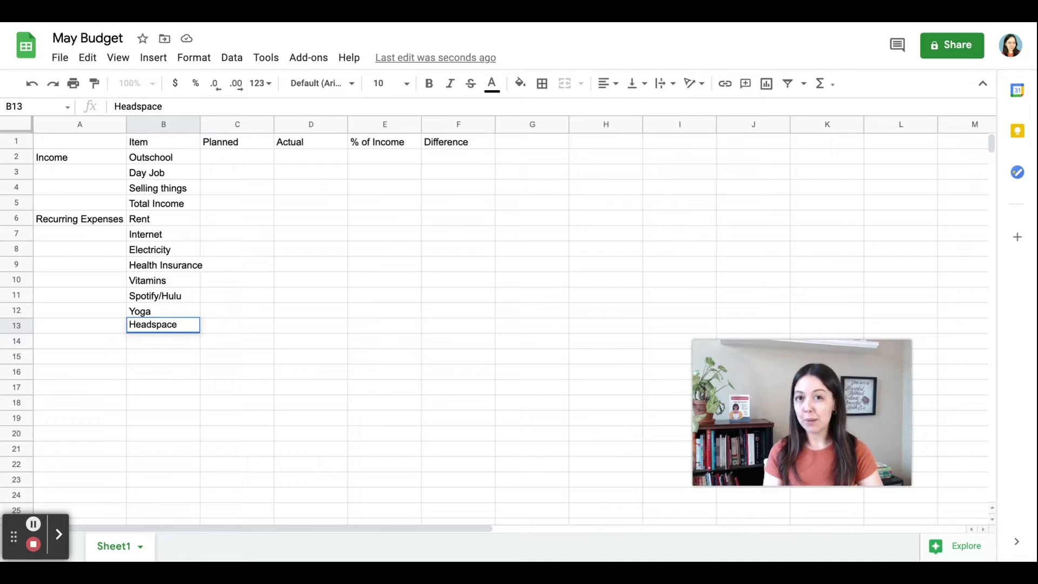
key("Return")
type("Canva Pro")
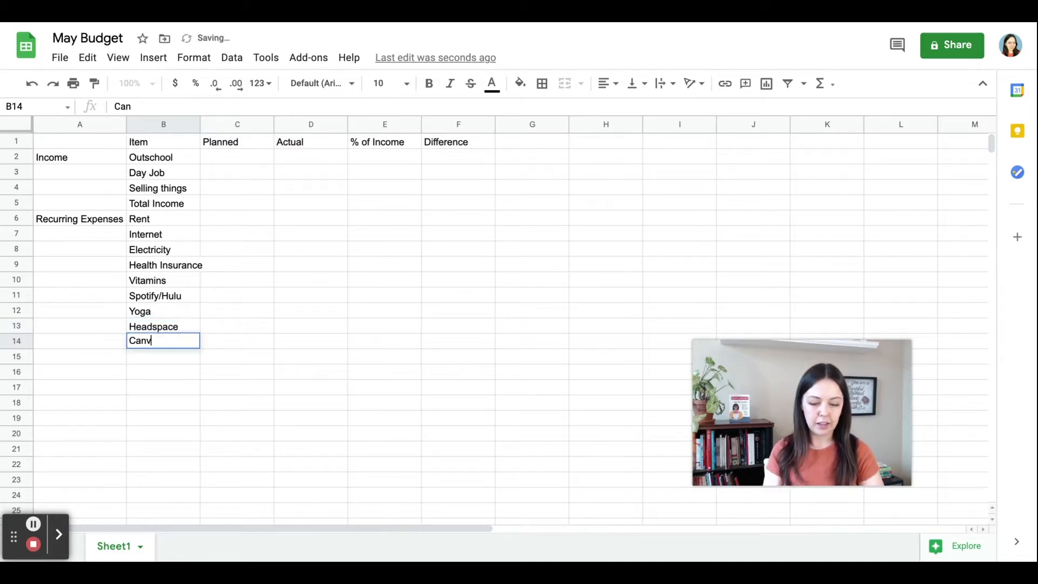
key("Return")
Enter "Total Recurring" in B15 and start a new category labelled "Fluctuating Expenses" in A16
type("Total Recurring")
key("Return")
key("Left")
type("Fluctuating Expenses")
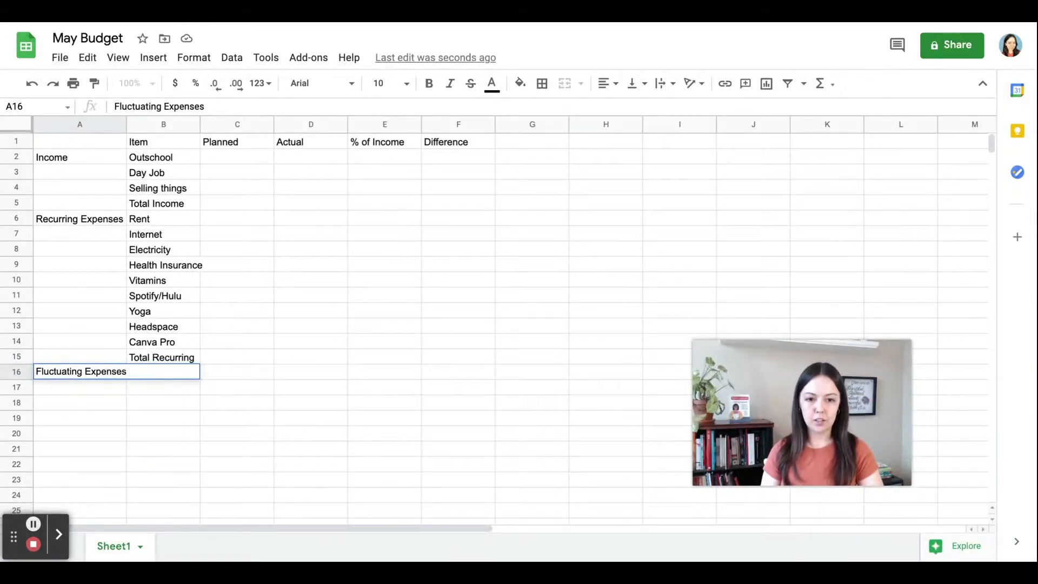
key("Tab")
List the fluctuating expenses Groceries, Coffee Shops, Eating Out and Therapy in B16 to B19
type("Groceries")
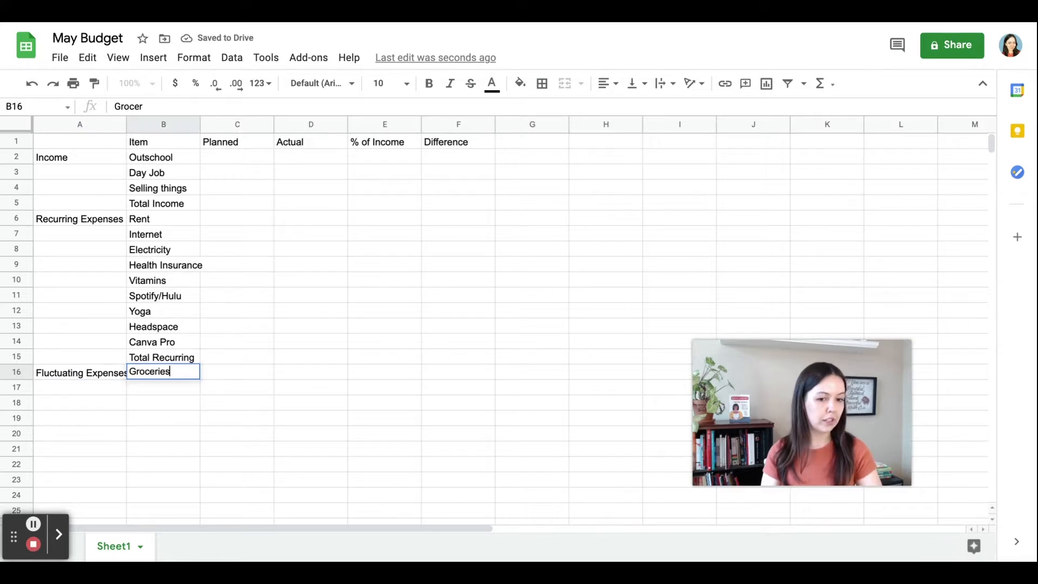
key("Return")
type("Coffee Shops")
key("Return")
type("Eating Out")
key("Return")
type("Therapy")
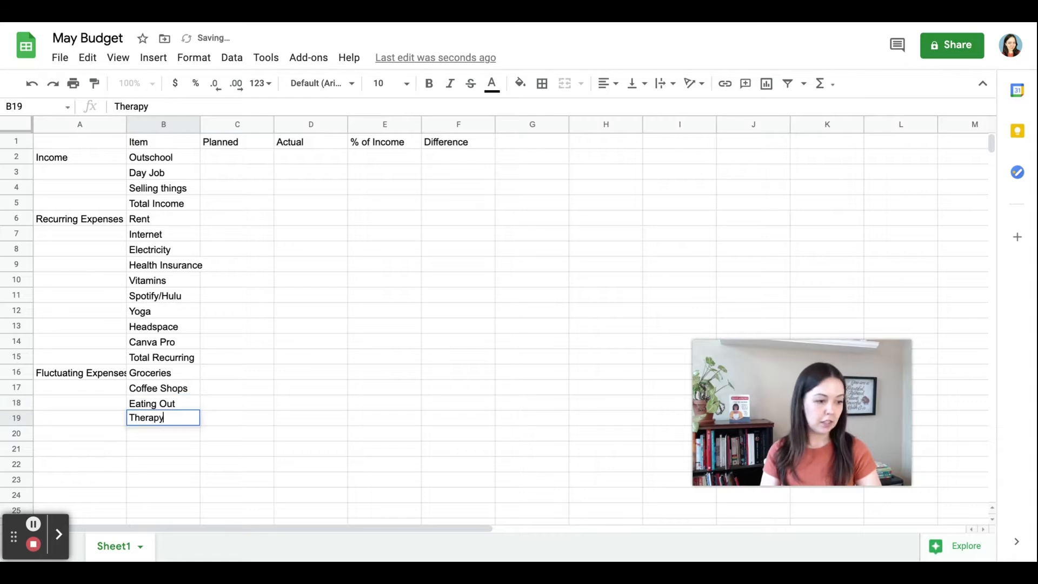
key("Return")
Add Spending, Travel and Misc to the fluctuating expenses in B20 to B22
type("Spending")
key("Return")
type("Travel")
key("Return")
type("Misc")
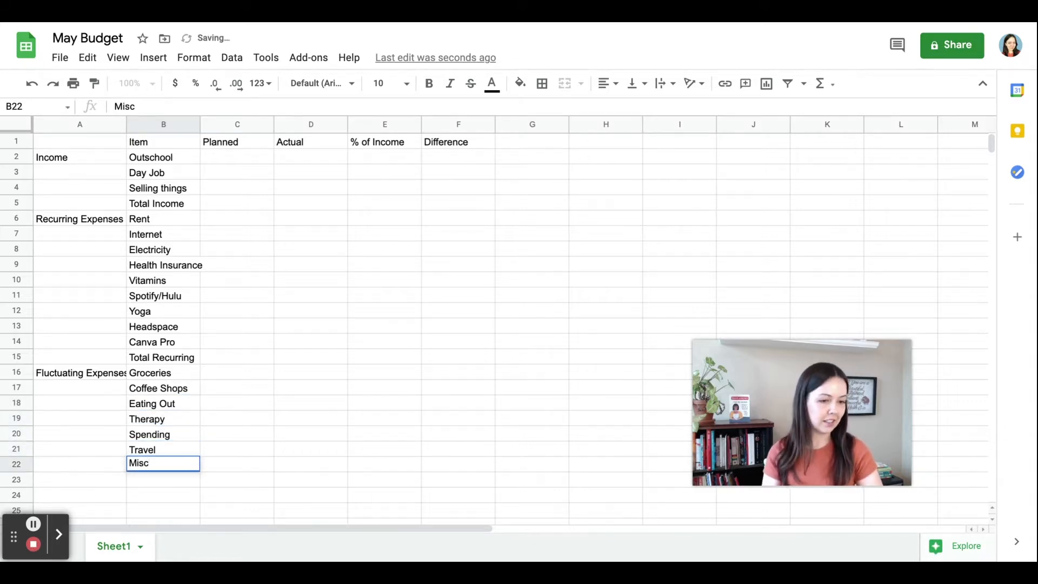
key("Return")
Enter the total labels "Total Fluctuating" in B23 and "Total Expenses" in B24
type("Total Fluctua")
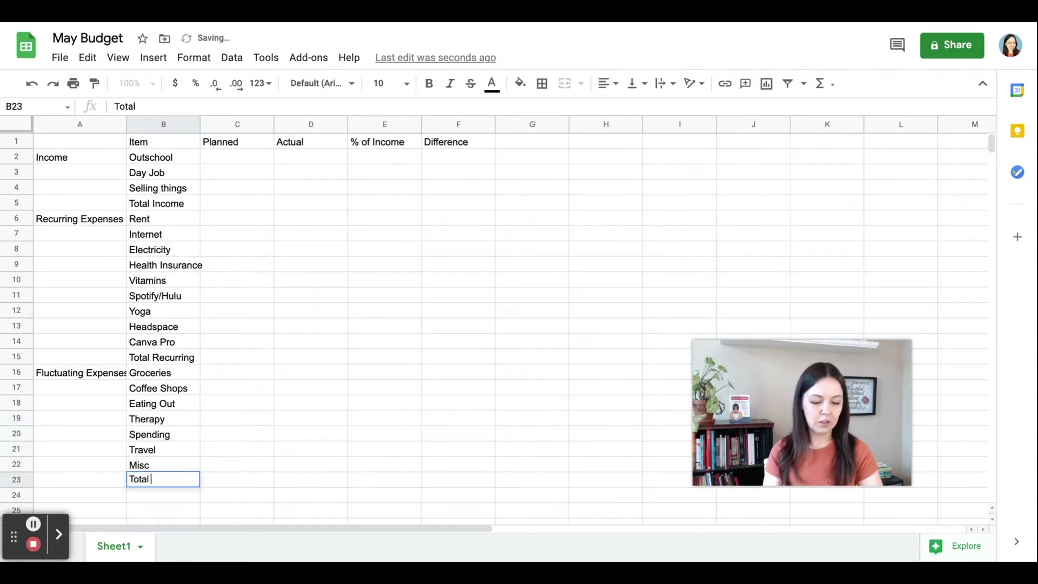
type("ting")
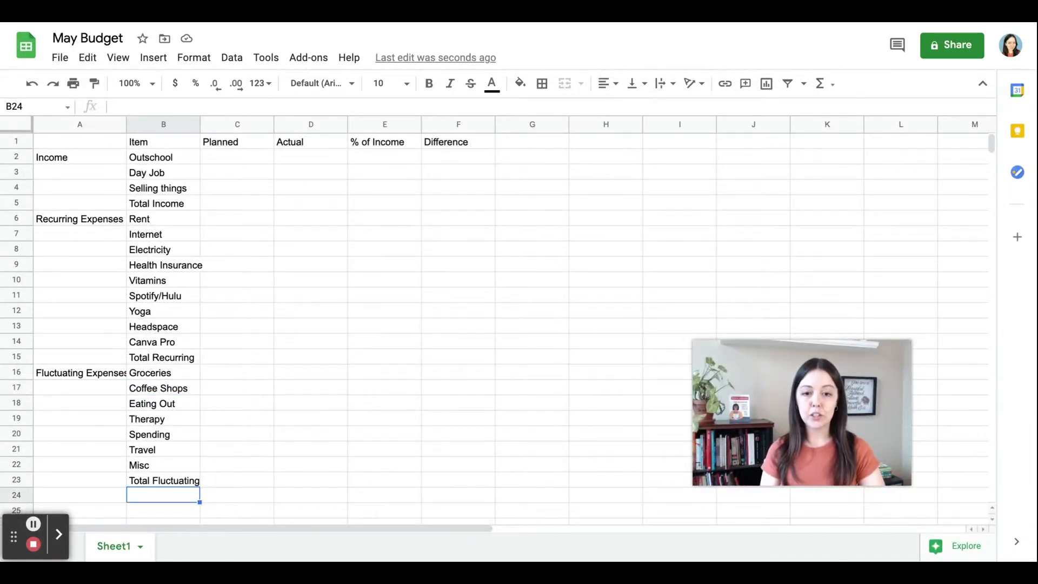
type("Total Expenses")
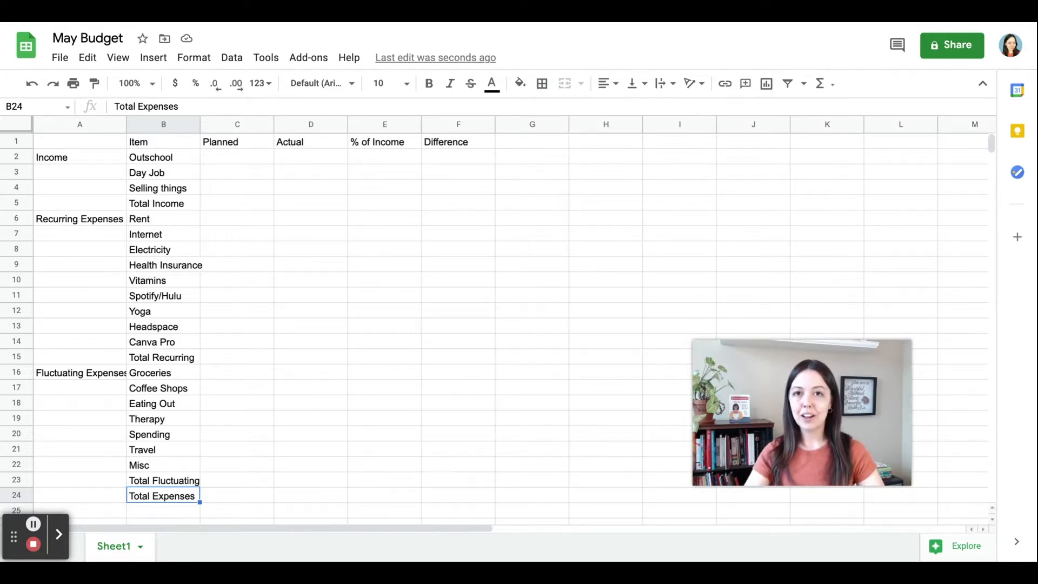
Start a "Savings" category in A25 with "Emergency Fund" as its first item in B25
scroll(497, 324, "down", 2)
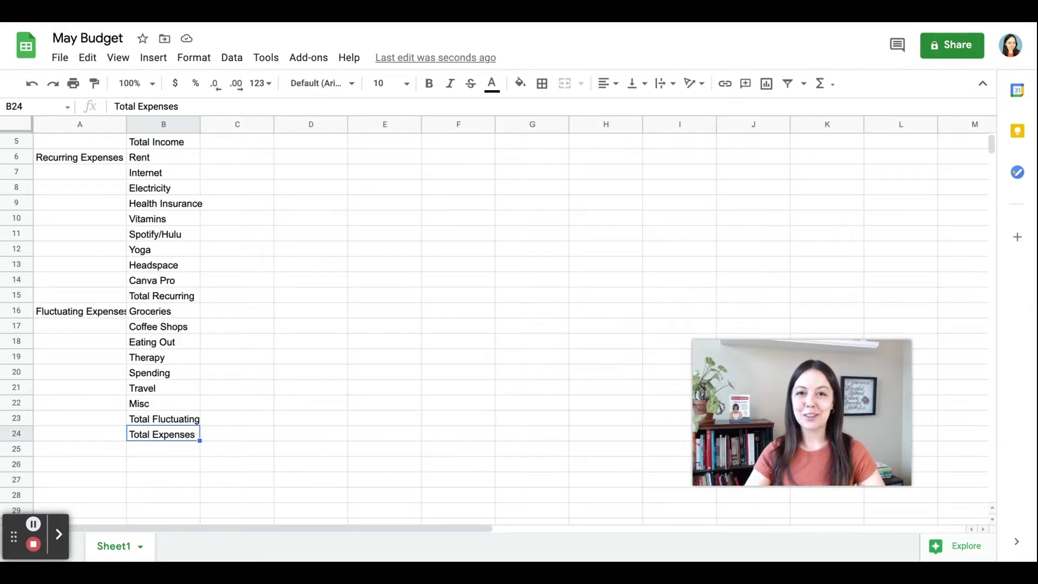
left_click(99, 450)
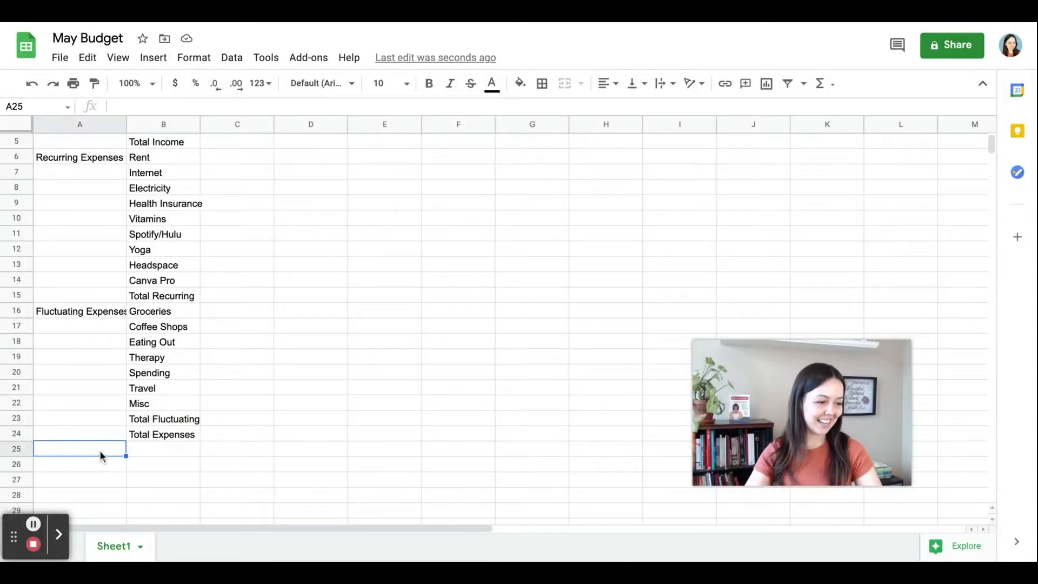
type("Savings")
key("Tab")
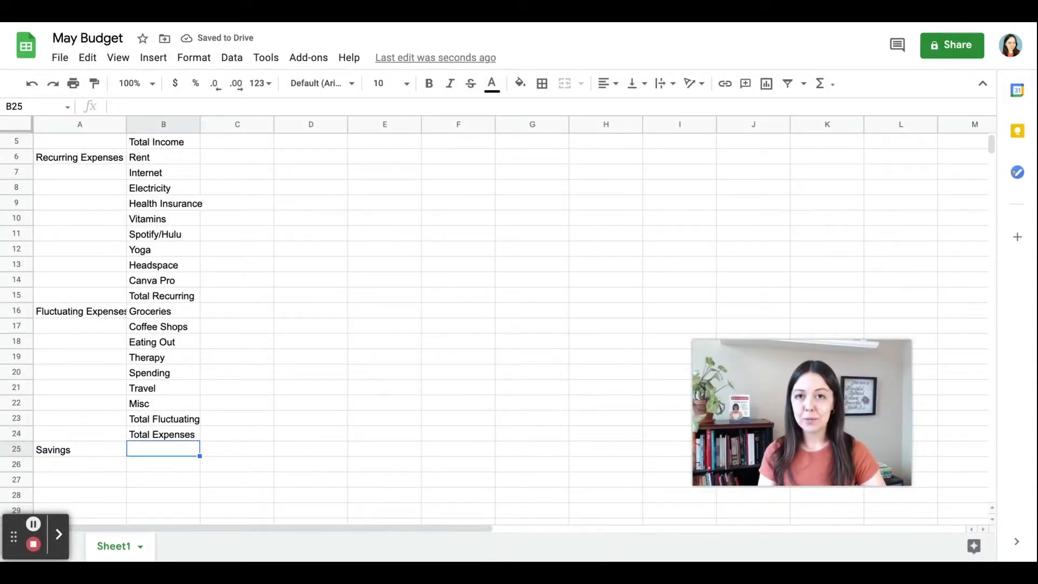
type("Emergency Fund")
key("Return")
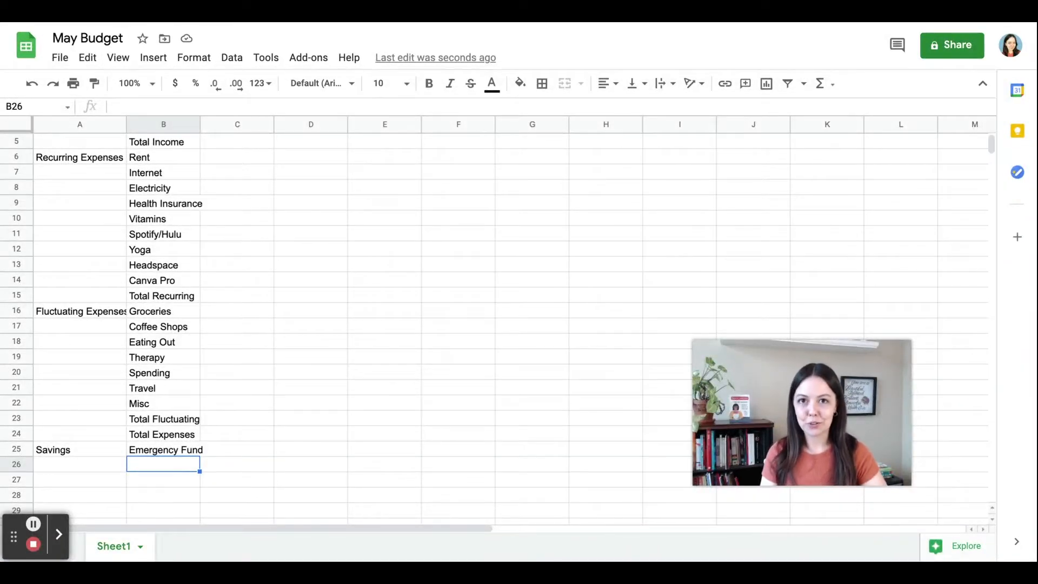
Add the savings items Long-Term, Spending Fund and Travel Fund in B26 to B28
type("Long-T")
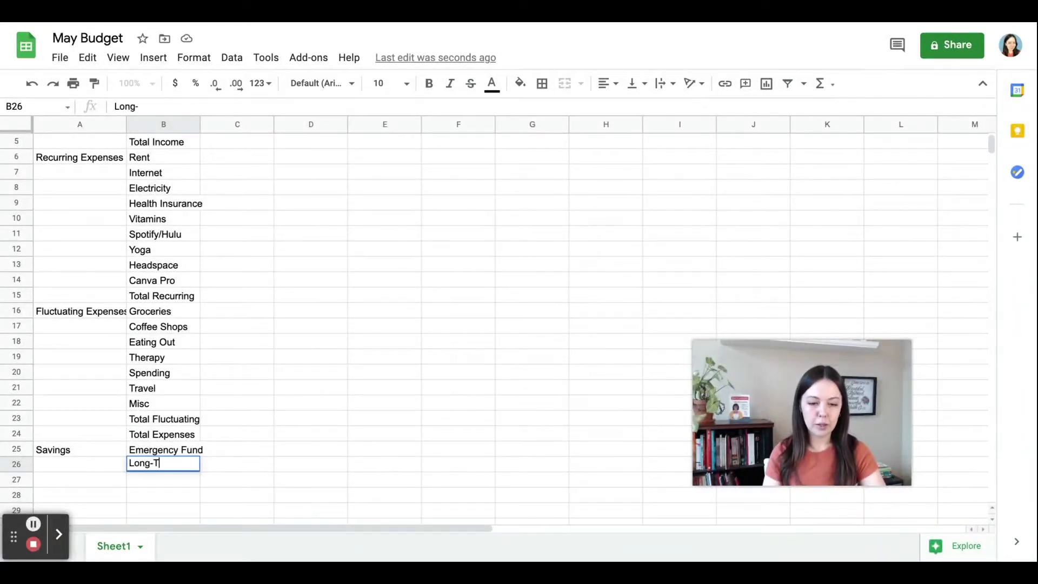
type("erm")
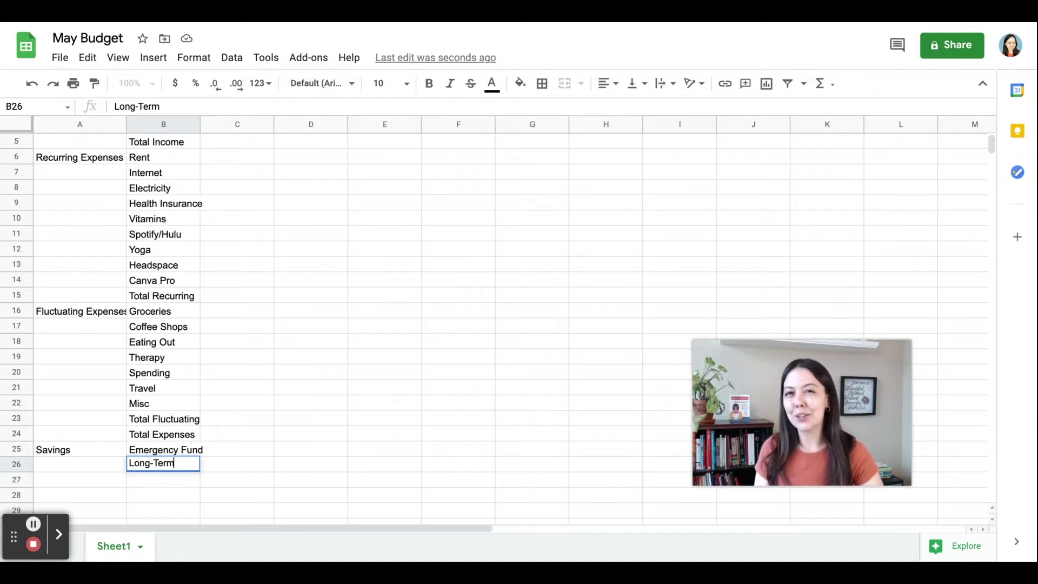
key("Return")
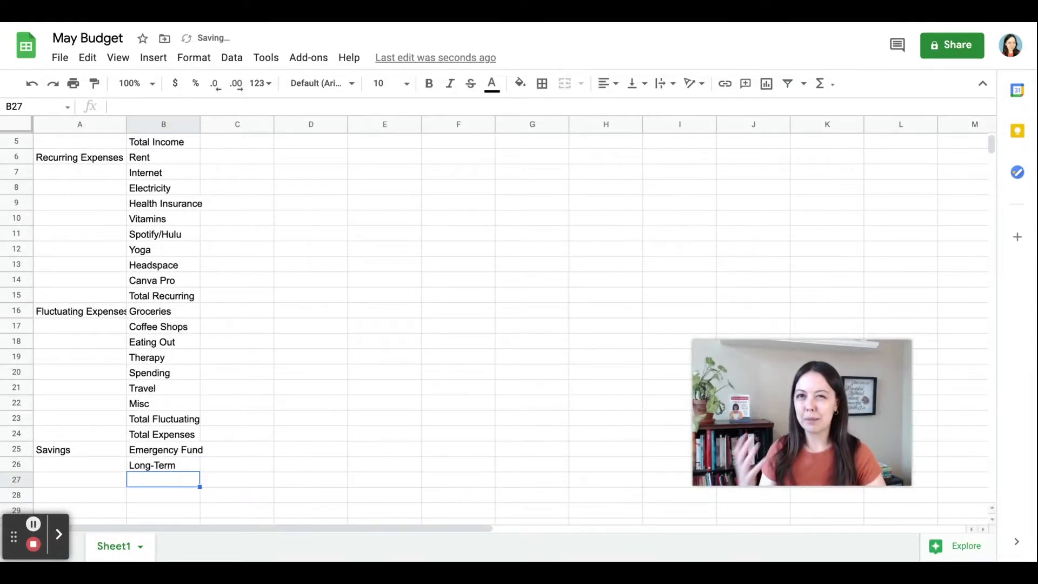
type("Spending Fund")
key("Return")
type("Travel Fund")
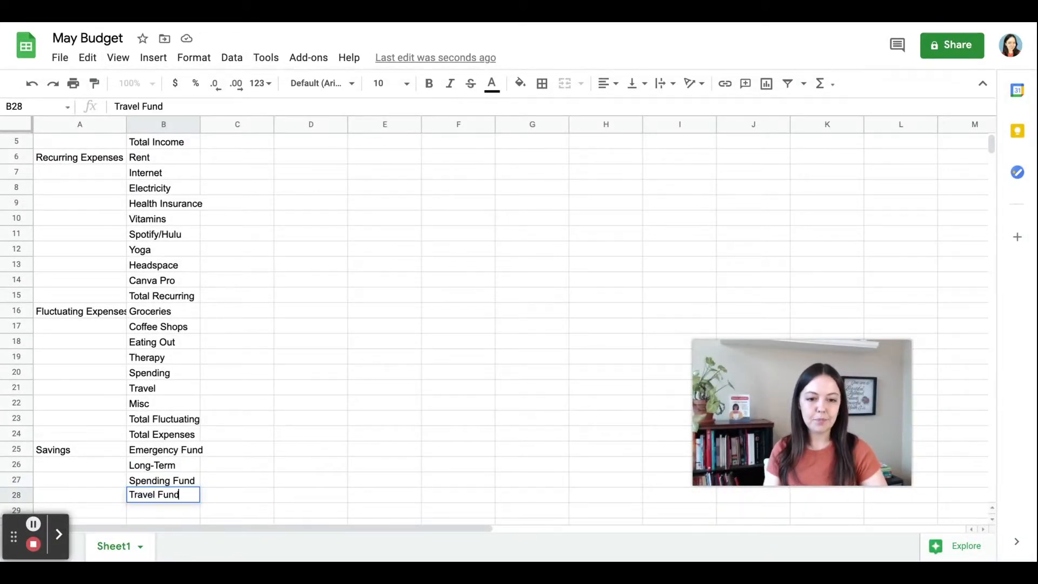
key("Return")
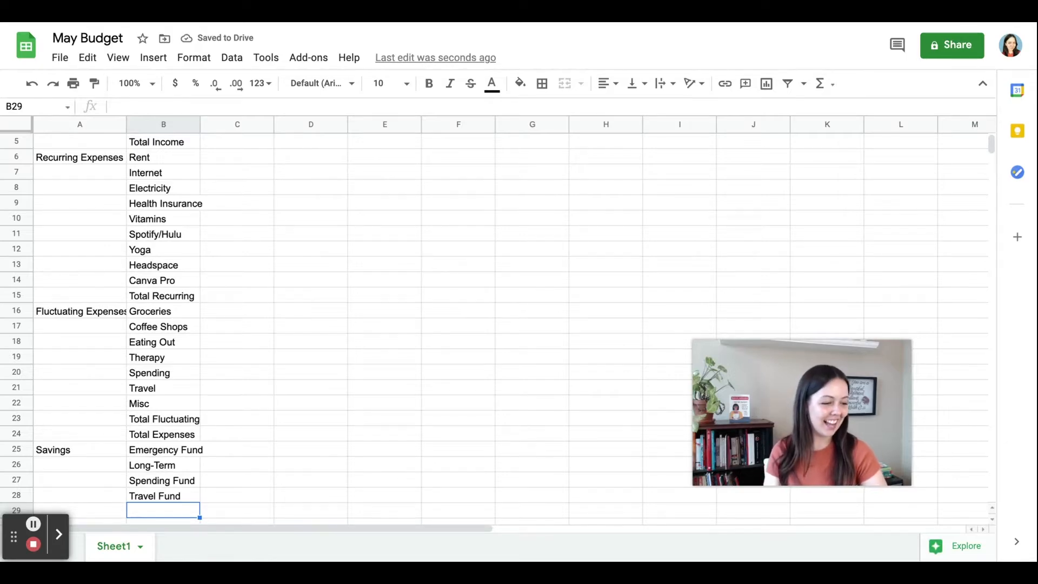
Add the savings items Business Fund, Cat Fund and Roth IRA in B29 to B31
type("Business Fund")
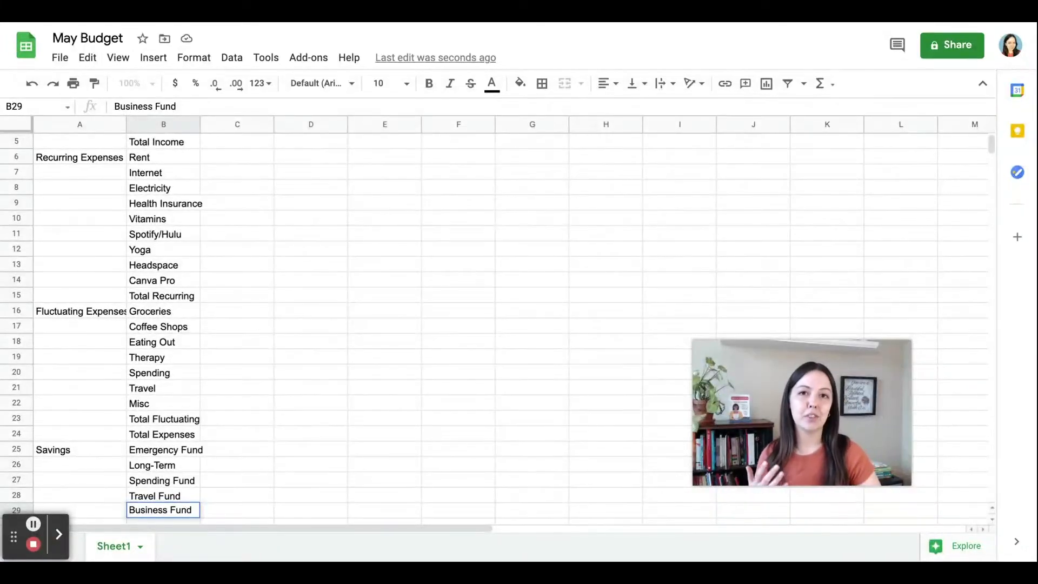
key("Return")
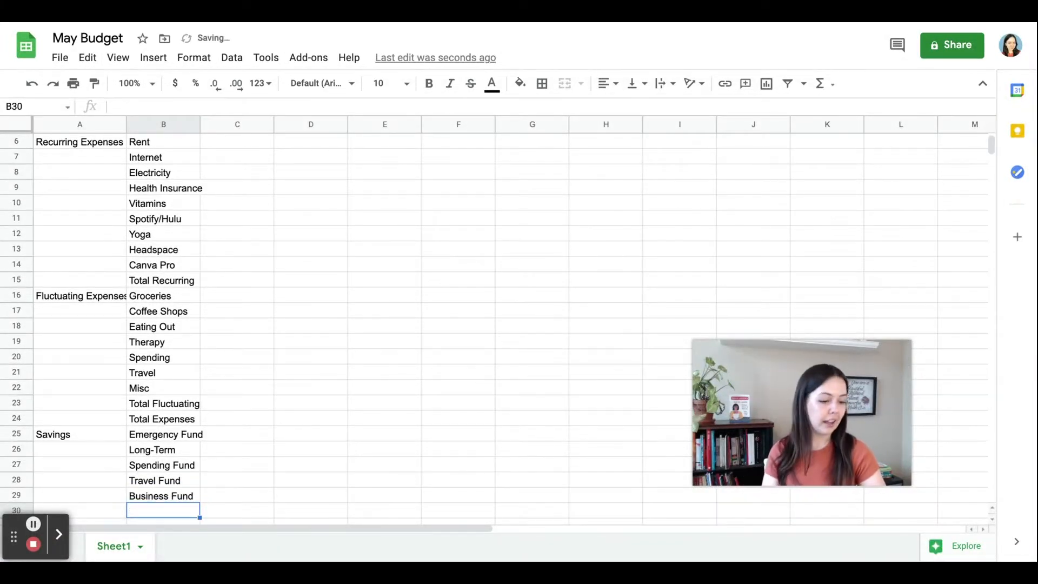
type("Cat Fund")
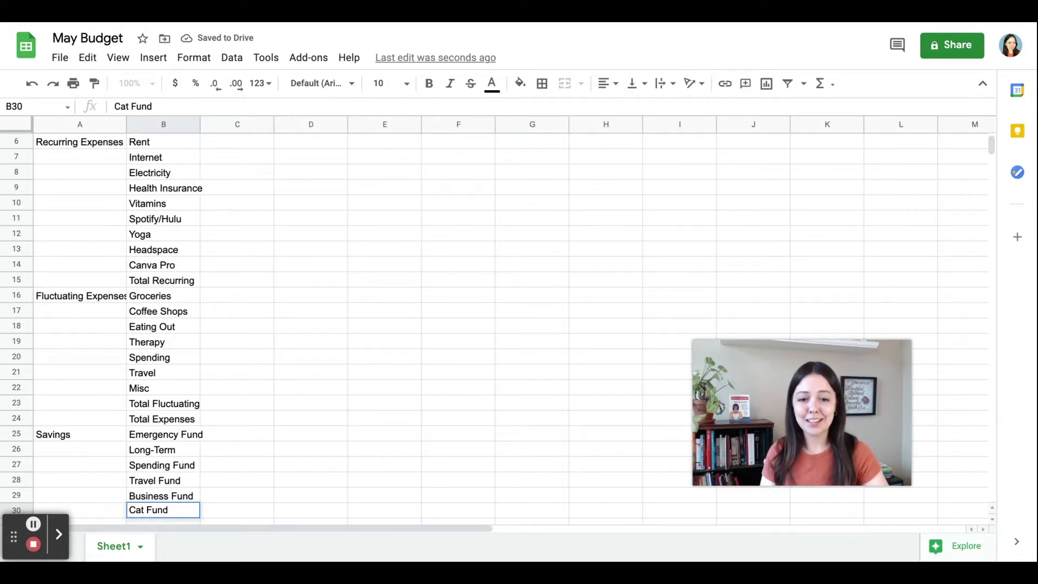
key("Return")
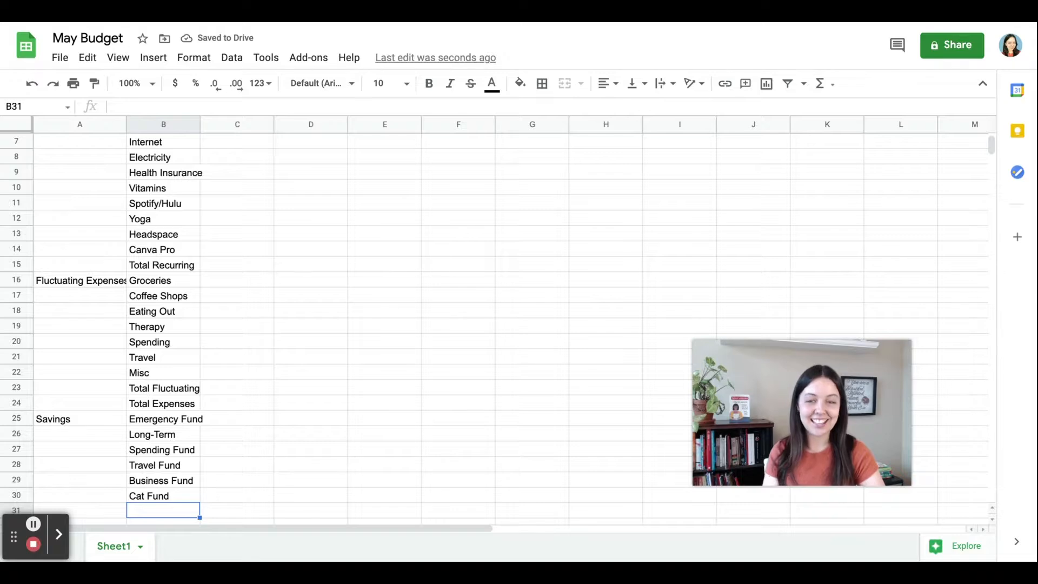
type("R")
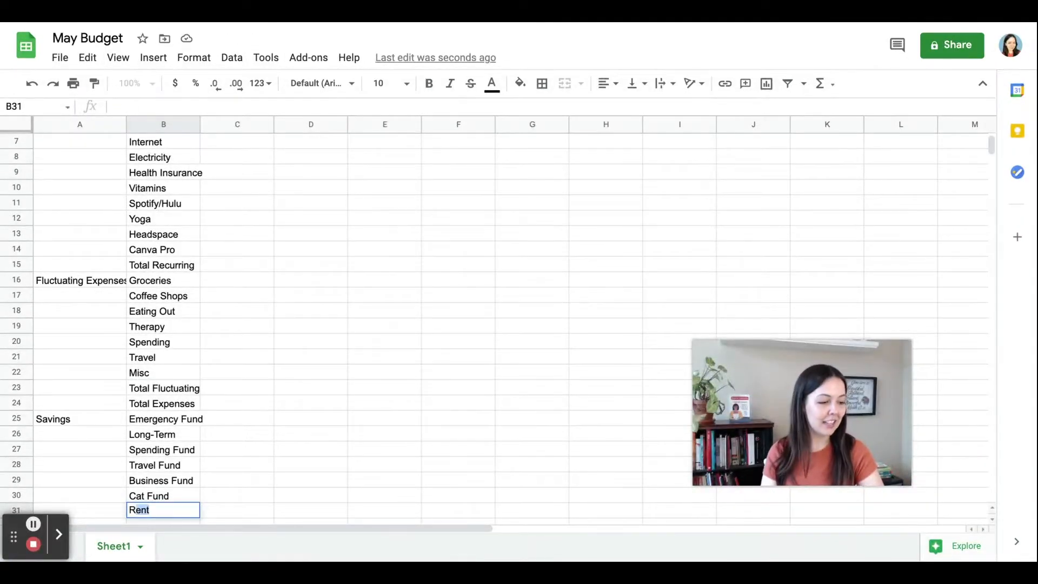
type("oth IRA")
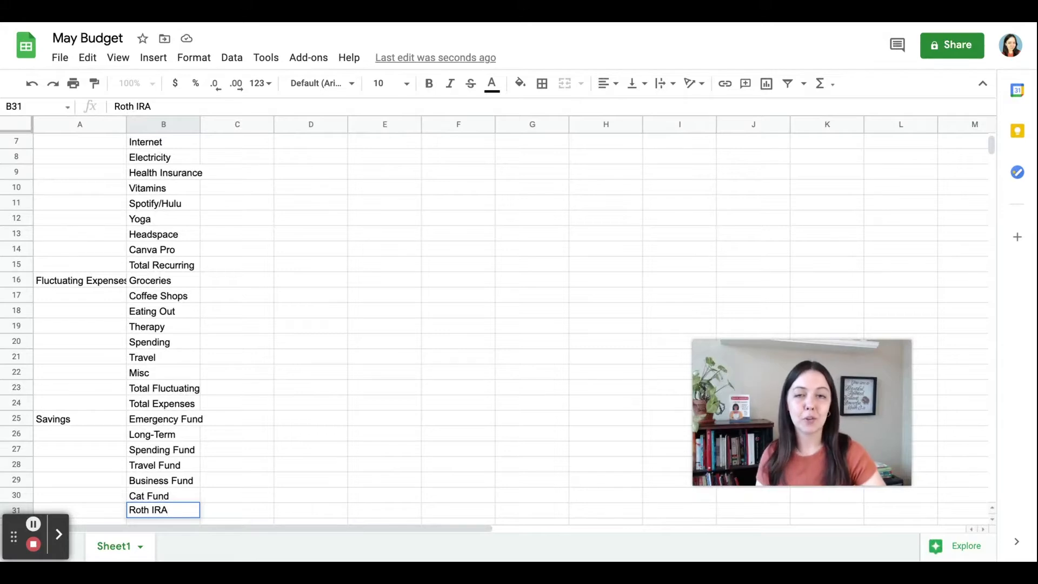
key("Return")
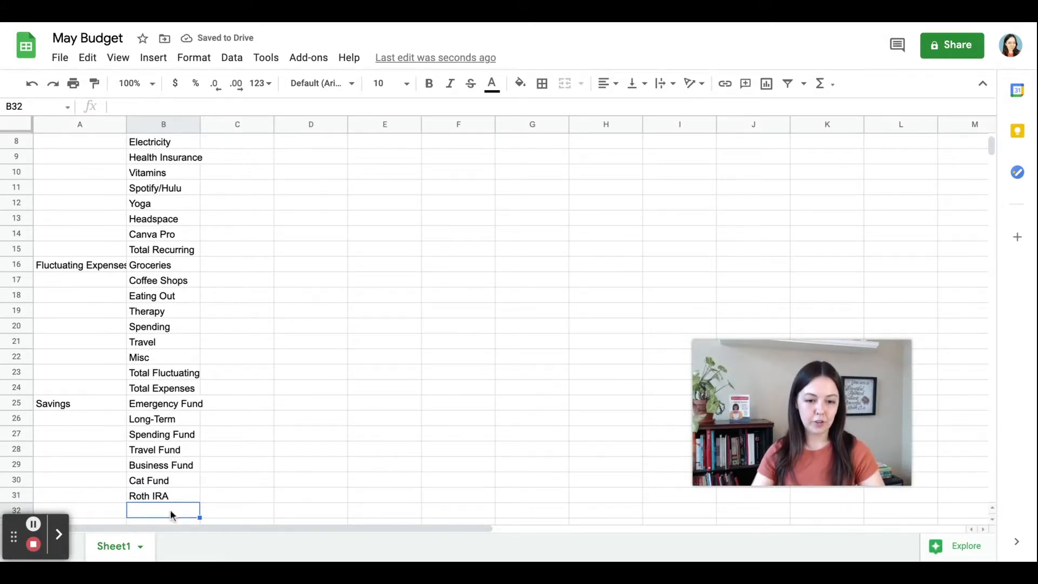
Enter the labels "Total Savings", "Total Savings + Expenses" and "Difference" in B32 to B34
type("Total Savings")
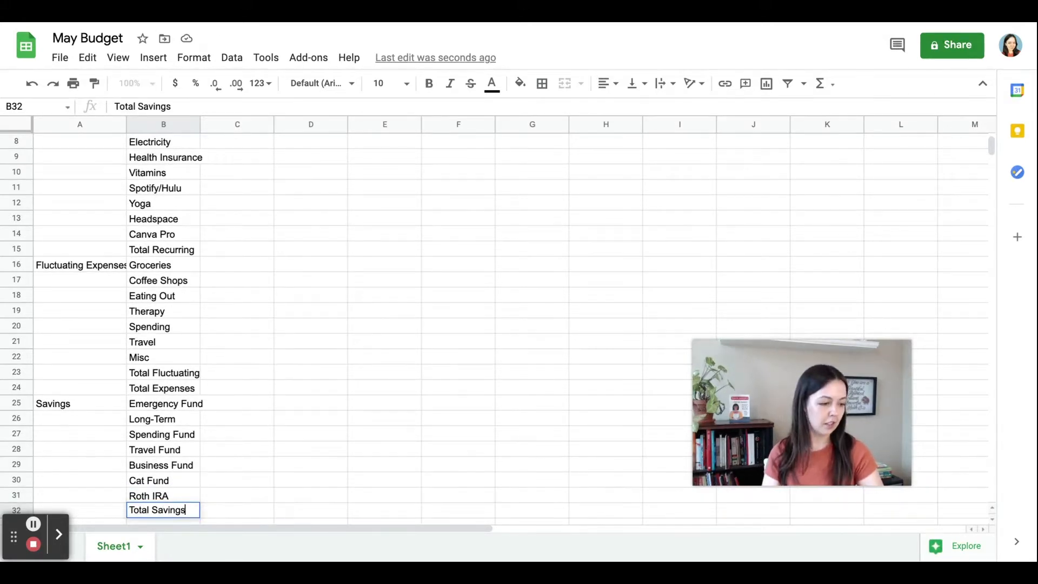
key("Return")
type("Total Savings + Expenses")
key("Return")
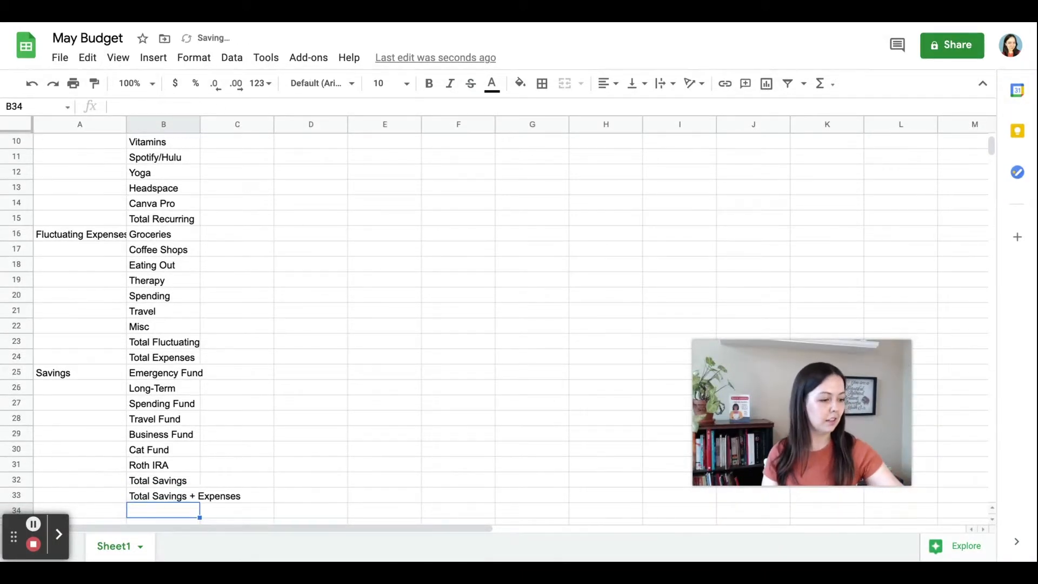
type("Difference")
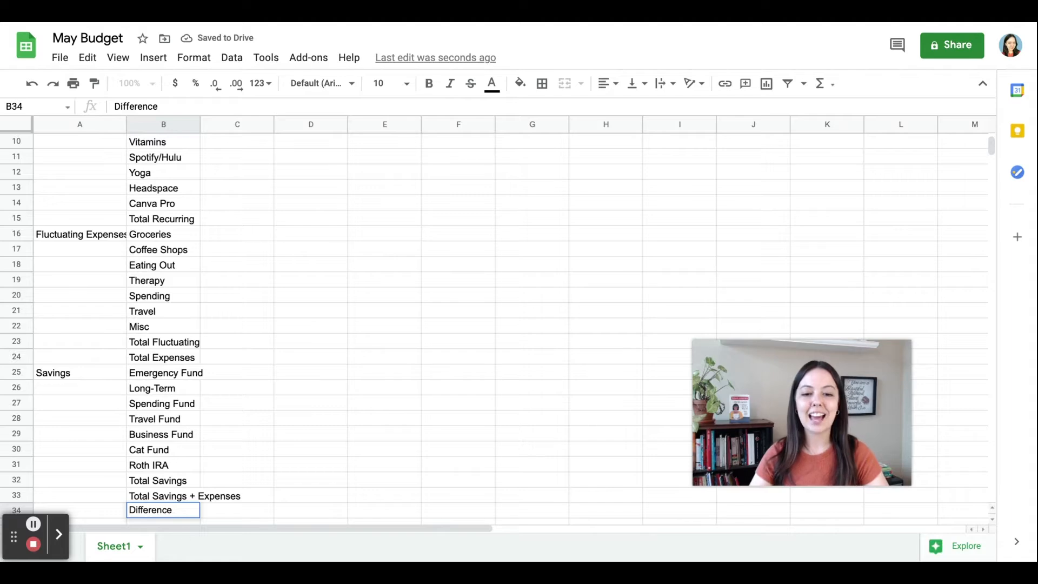
left_click(171, 498)
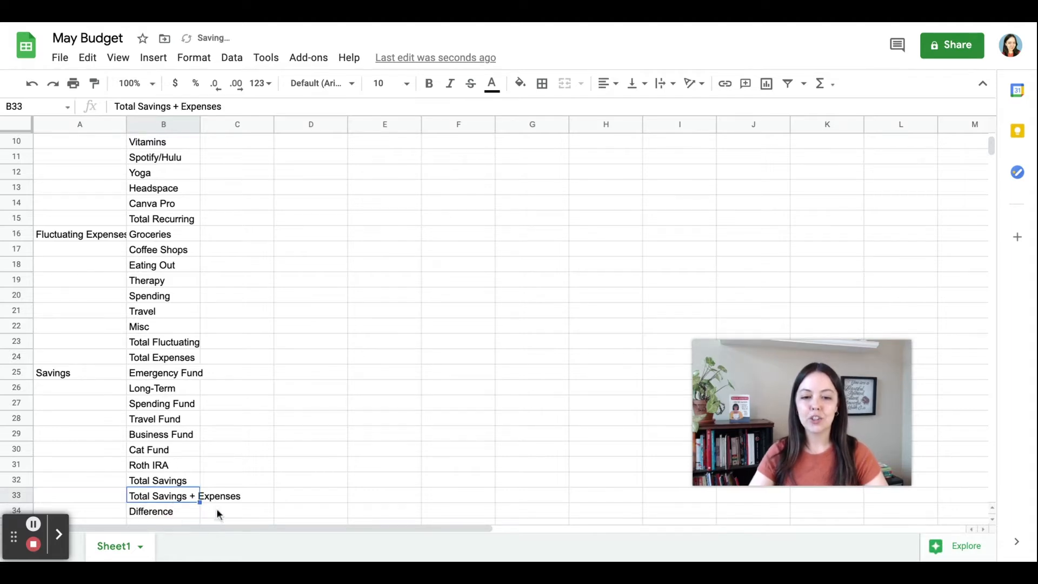
left_click(161, 513)
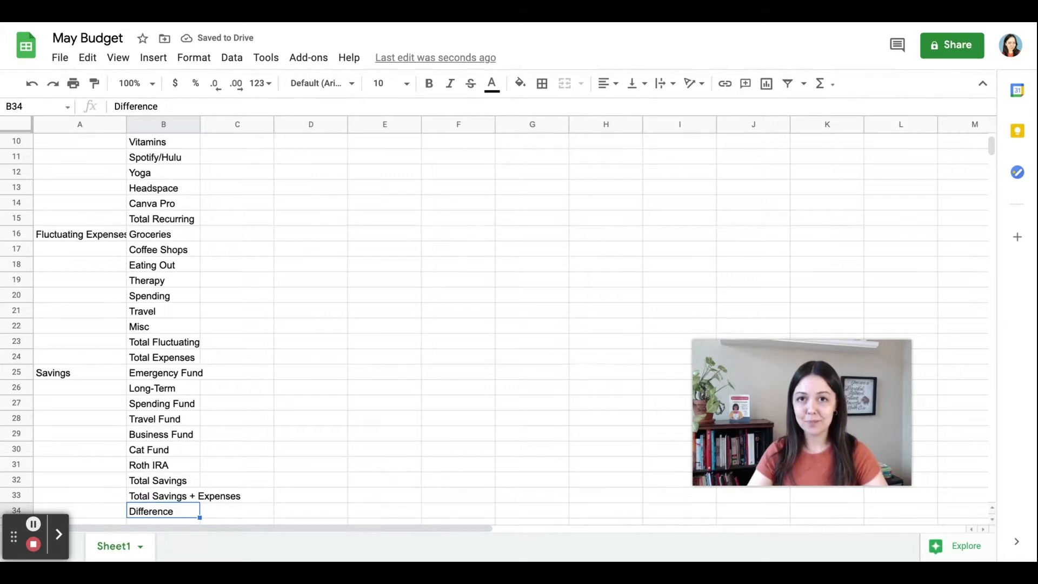
scroll(487, 324, "down", 2)
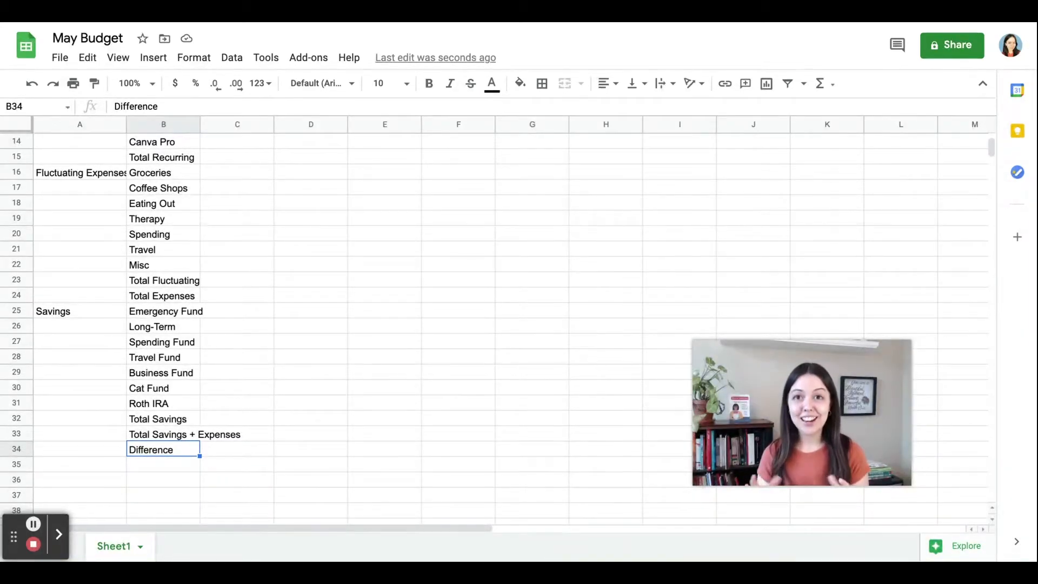
Center and bold the column headers Item through Difference in B1:F1
scroll(203, 461, "up", 5)
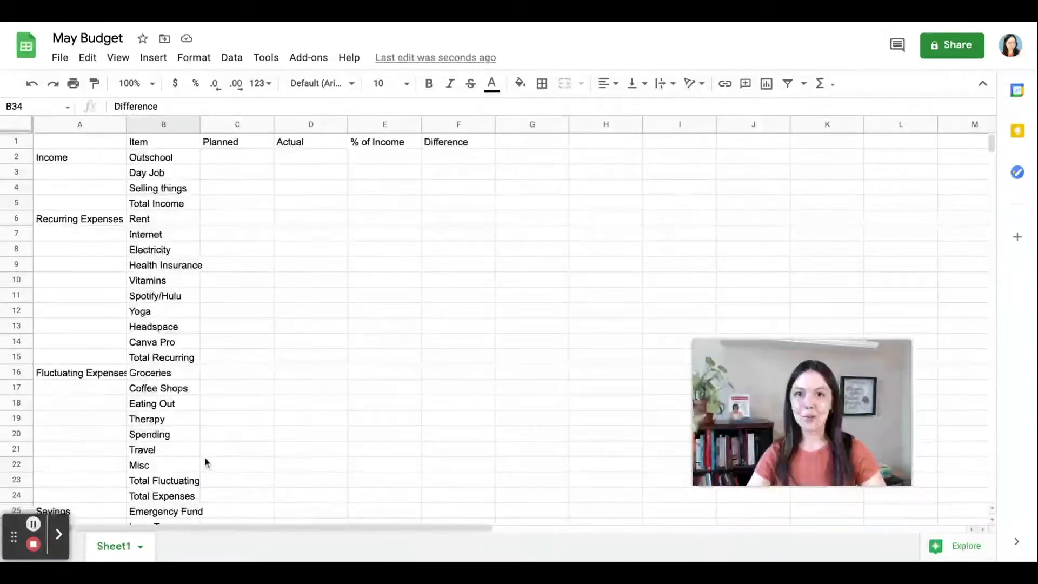
left_click(146, 139)
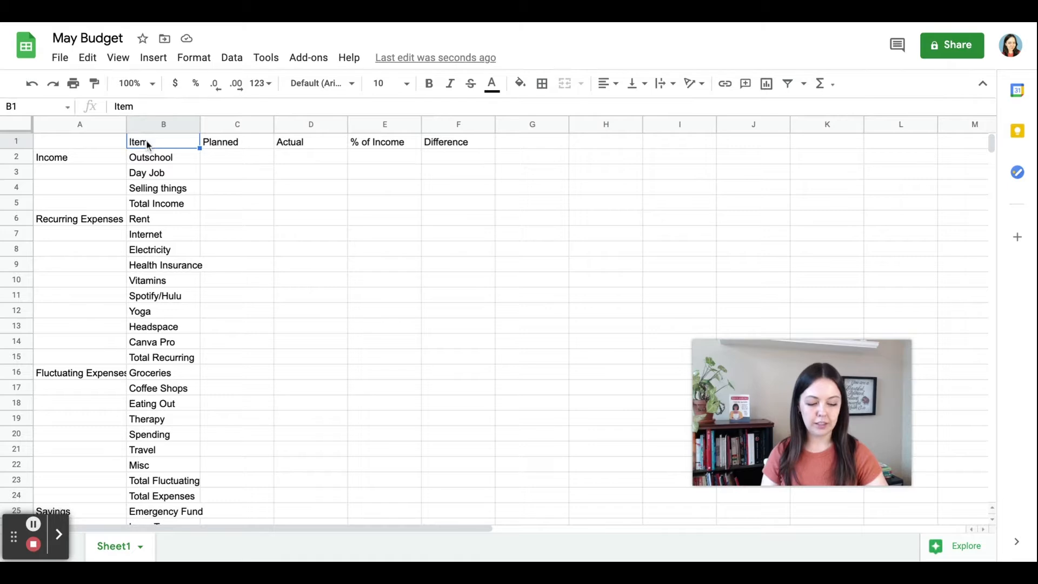
key("shift+Right")
key("shift+Right")
key("shift+Right")
key("shift+Right")
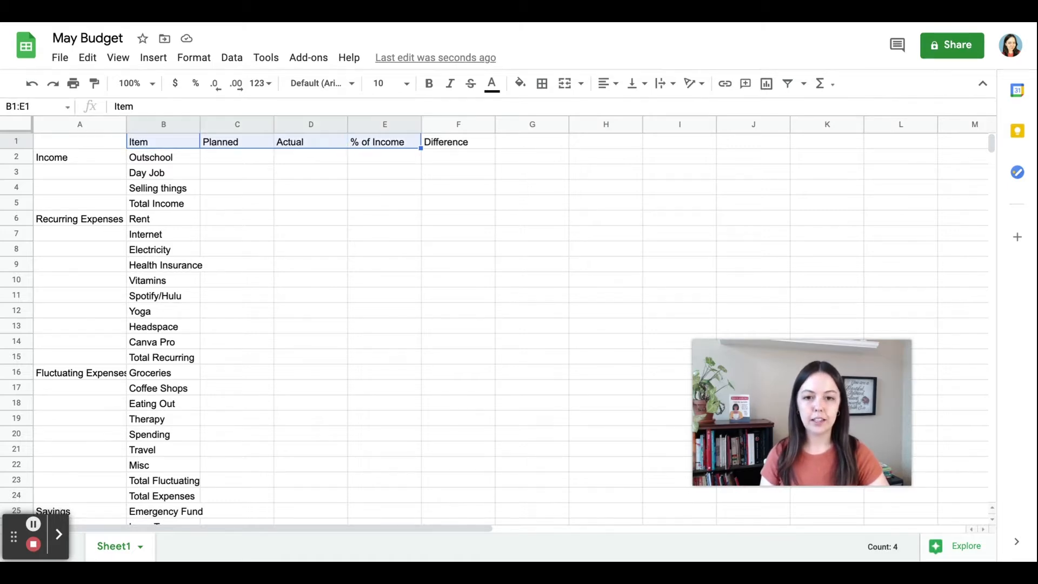
left_click(609, 83)
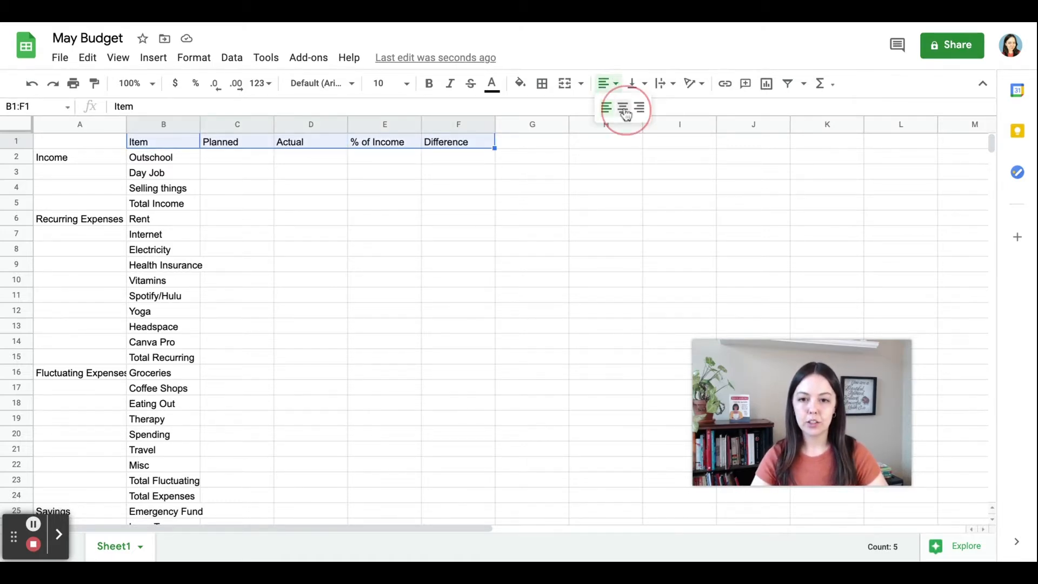
left_click(625, 108)
key("ctrl+b")
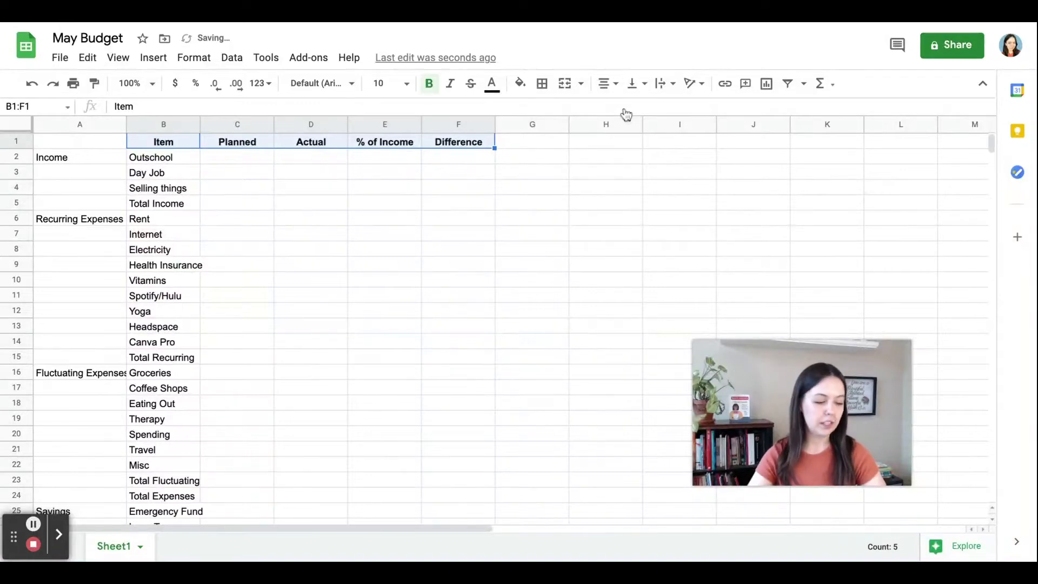
Apply an outer border around the header row A1:F1
left_click(461, 154)
left_click_drag(461, 143, 81, 141)
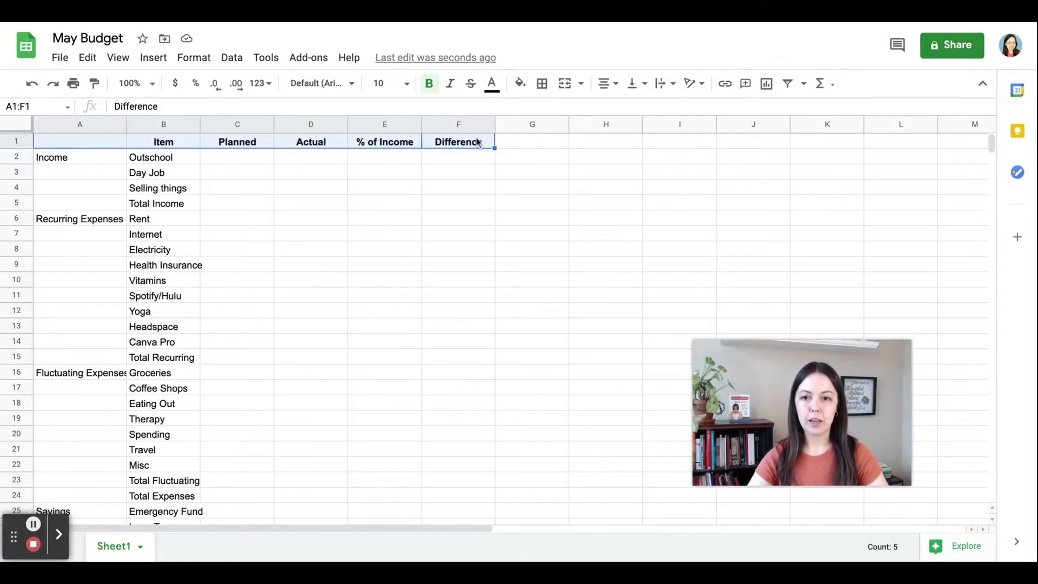
left_click(541, 84)
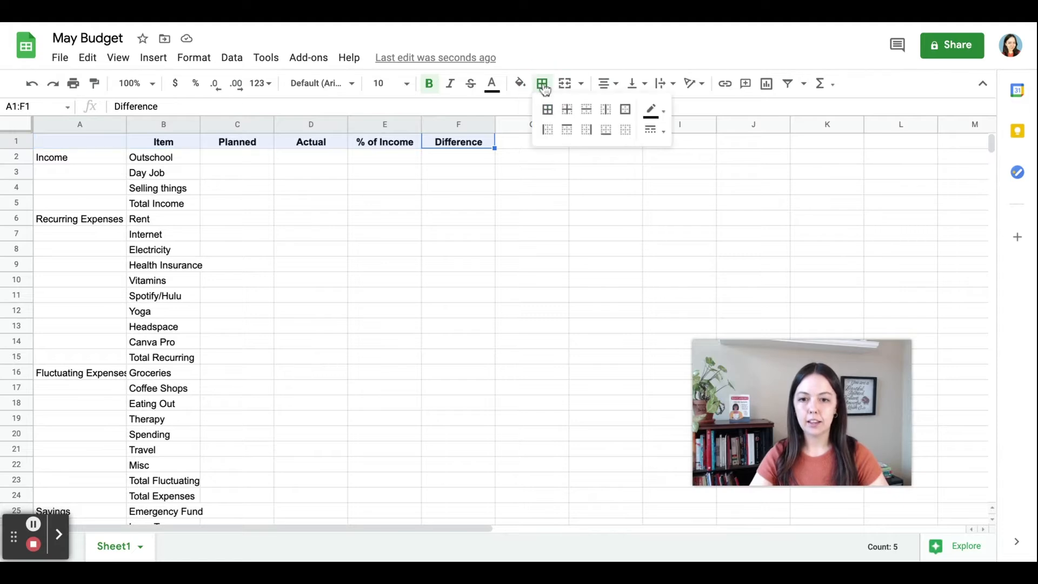
left_click(626, 112)
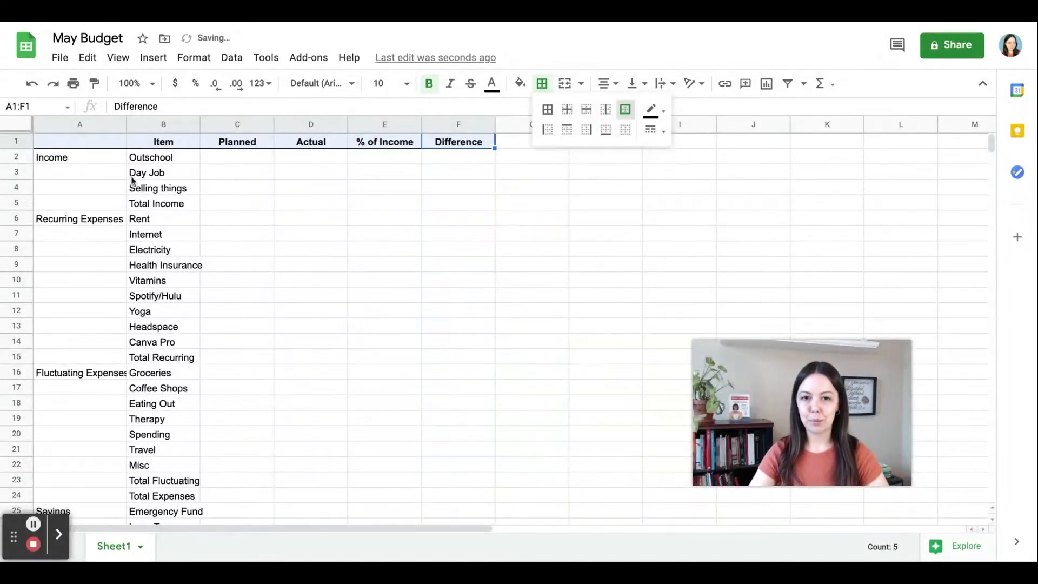
Apply an outer border around the Income section, A2:F5
left_click(93, 156)
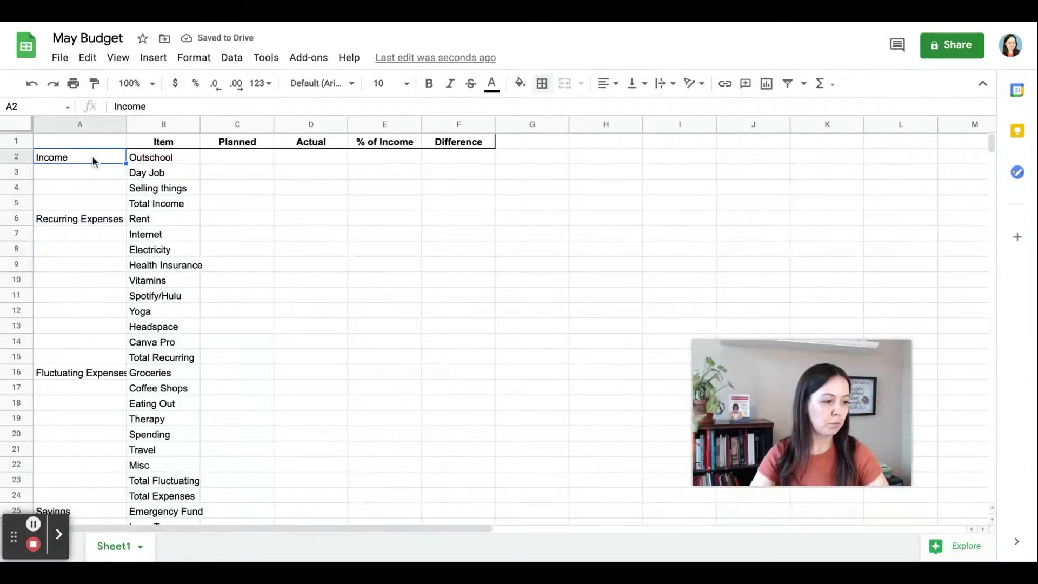
left_click_drag(95, 155, 491, 205)
left_click(542, 84)
left_click(626, 113)
Apply an outer border around the Recurring Expenses section, A6:F15
left_click(105, 220)
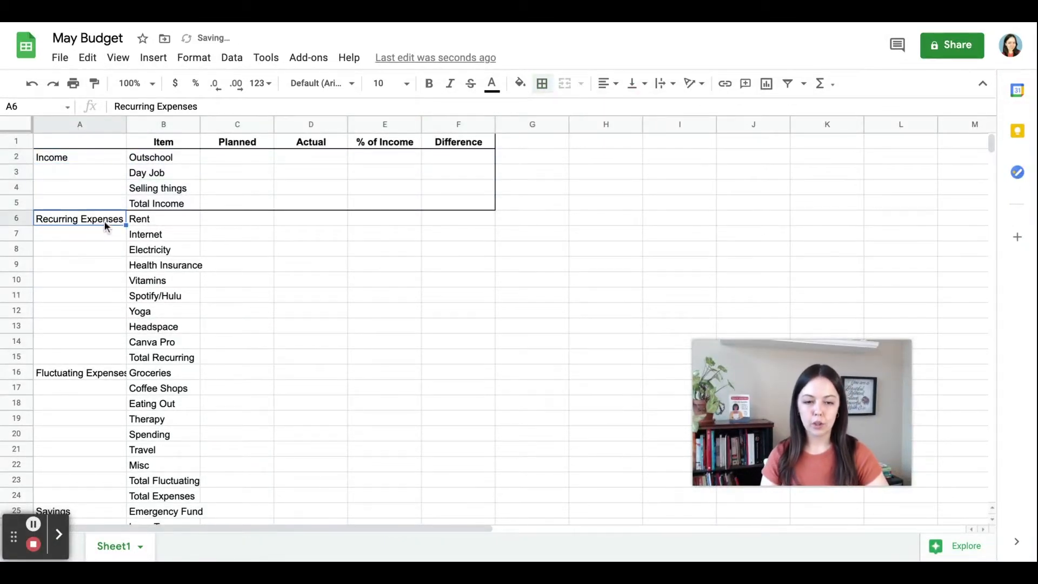
key("shift+Right")
key("shift+Right")
key("shift+Right")
key("shift+Right")
key("shift+Right")
key("shift+Down")
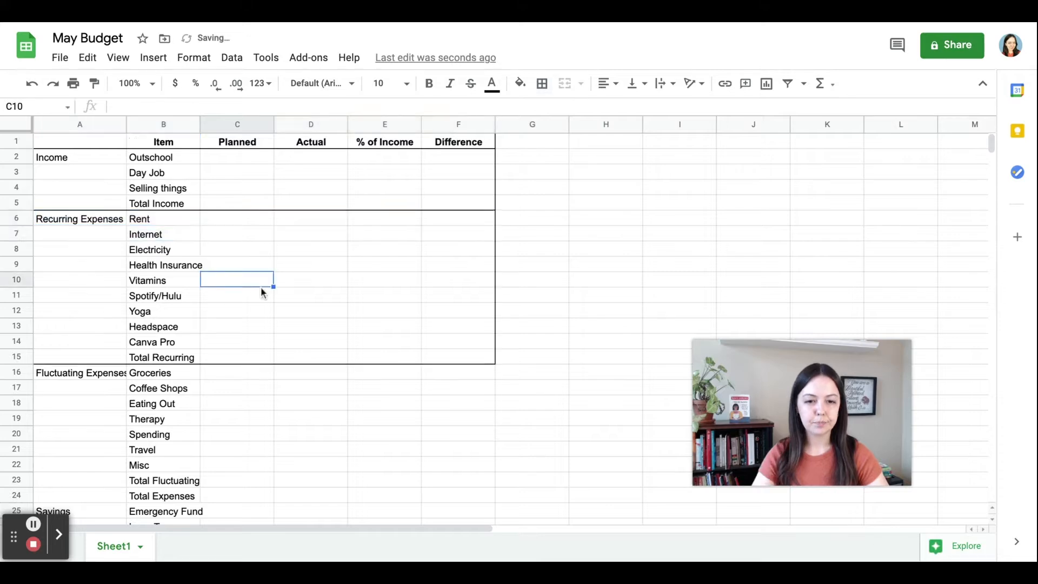
Apply outer borders around the Fluctuating Expenses section A16:F24 and the Savings section A25:F34
scroll(261, 292, "down", 5)
left_click_drag(54, 157, 460, 265)
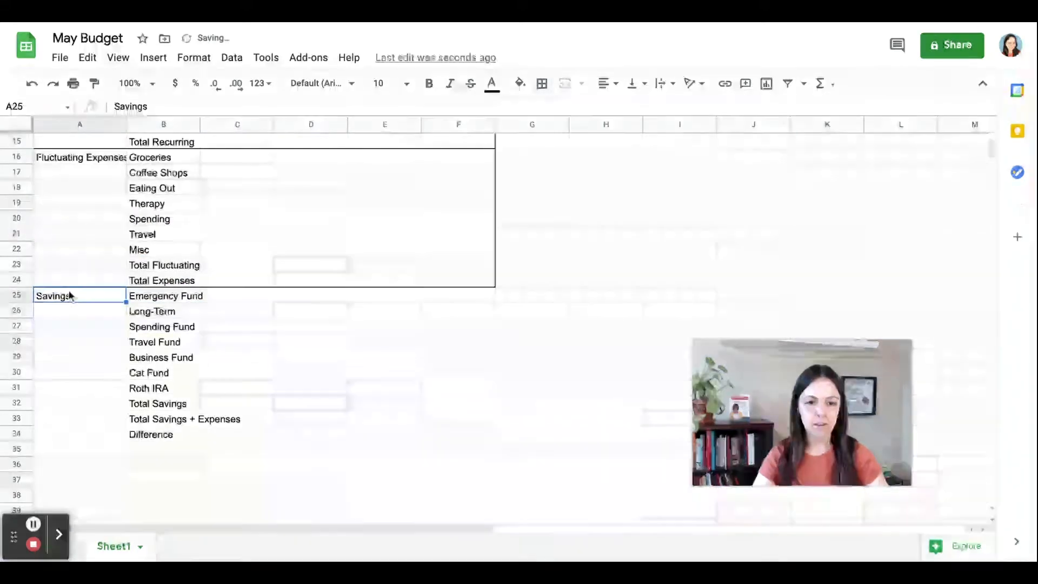
key("shift+Right")
key("shift+Right")
key("shift+Right")
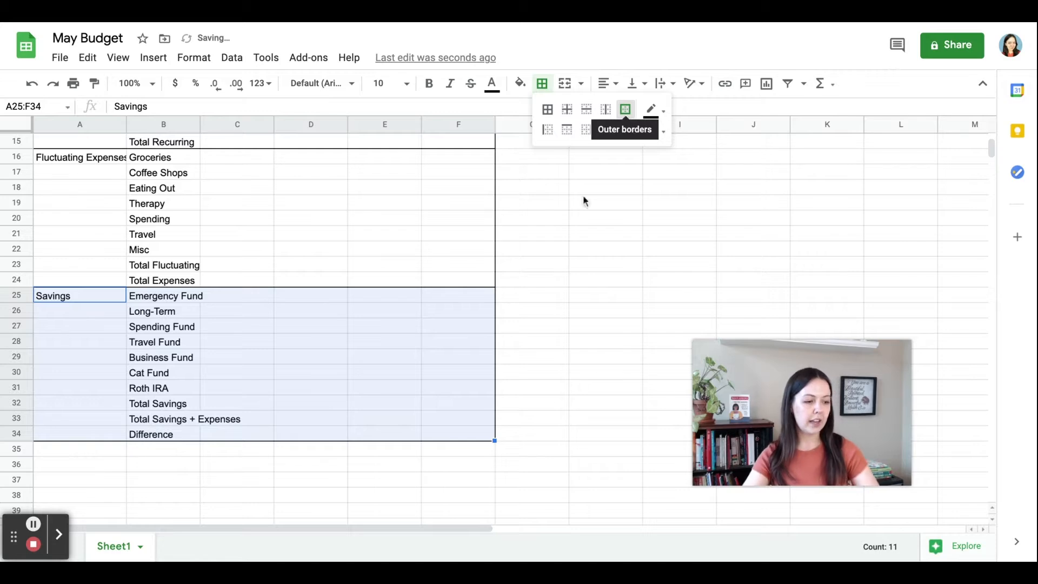
Give the Difference, Total Savings + Expenses and Total Savings rows each their own outer border across columns A to F
left_click(139, 434)
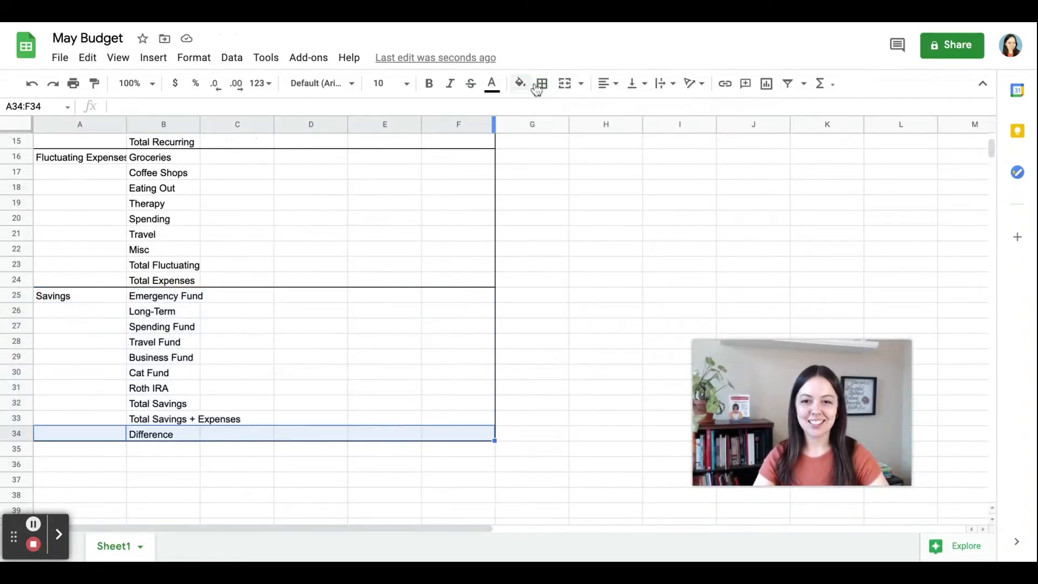
left_click(537, 87)
left_click(623, 109)
left_click_drag(77, 422, 458, 419)
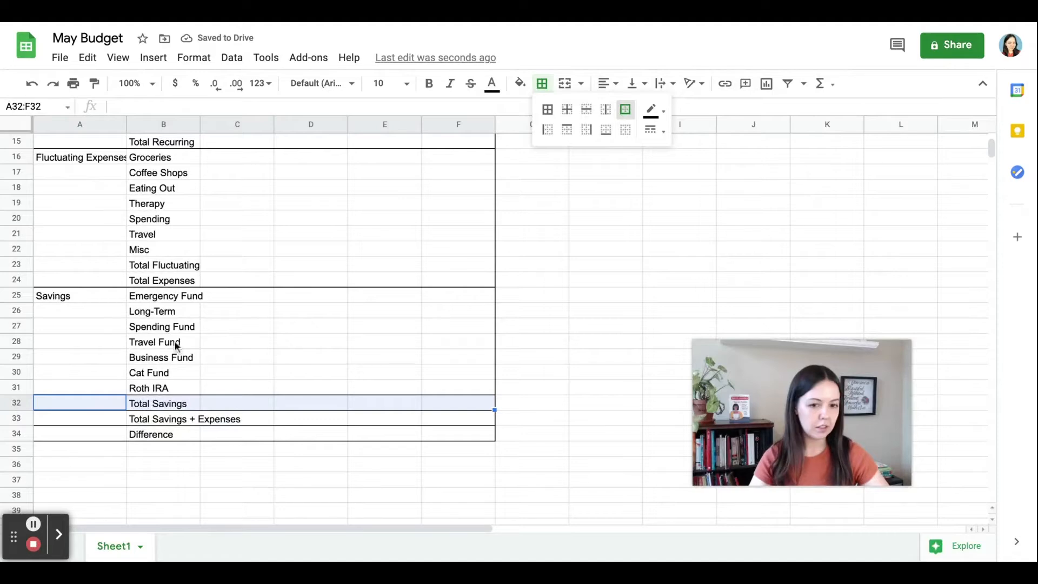
Apply an outer border around the Total Expenses row, A24:F24
left_click(112, 278)
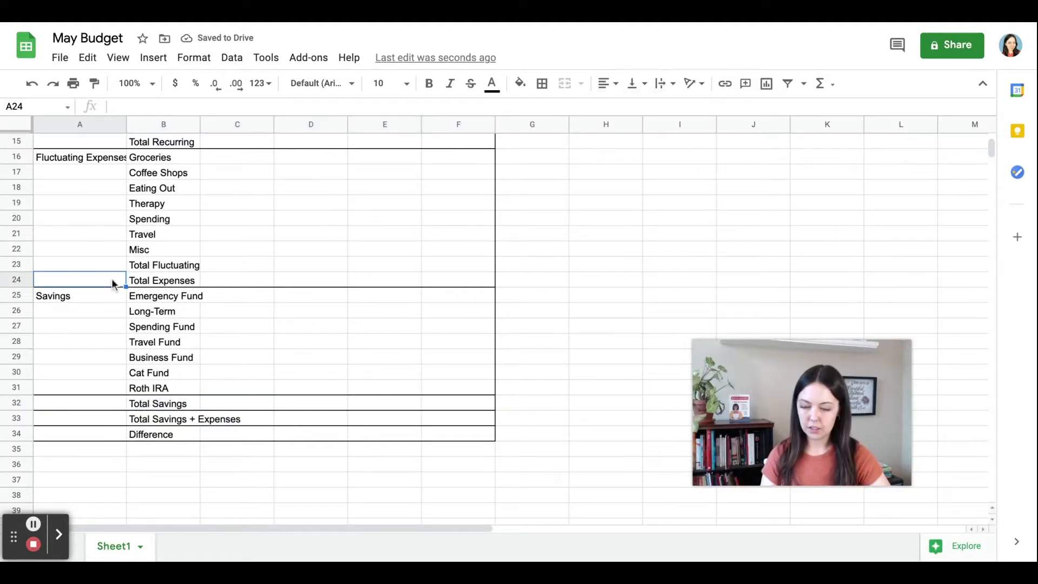
key("shift+Right")
key("shift+Right")
key("shift+Right")
key("shift+Right")
Add a top border to the Total Fluctuating row across B23:F23
left_click(160, 265)
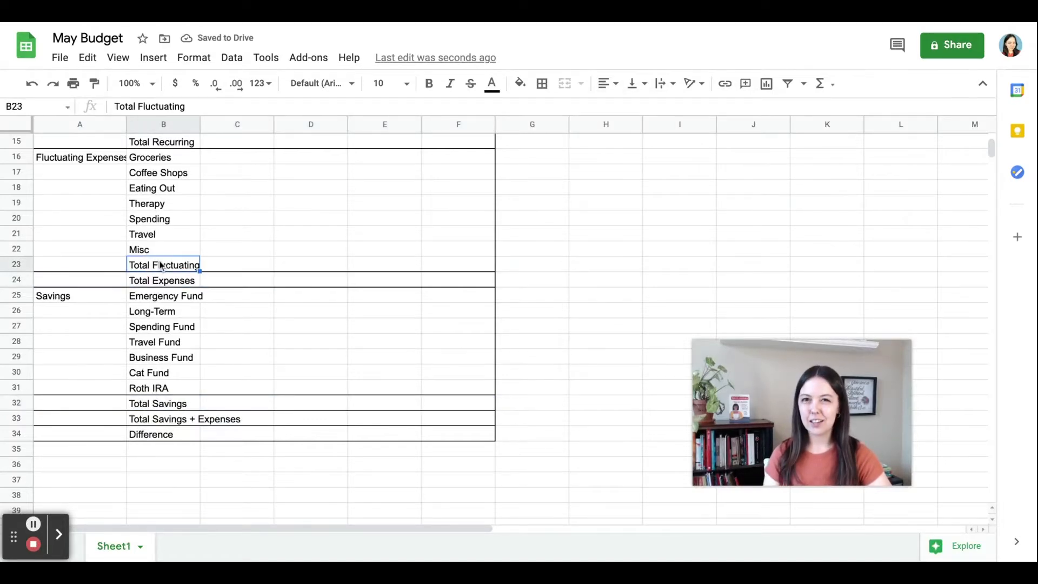
key("shift+Right")
key("shift+Right")
key("shift+Right")
key("shift+Right")
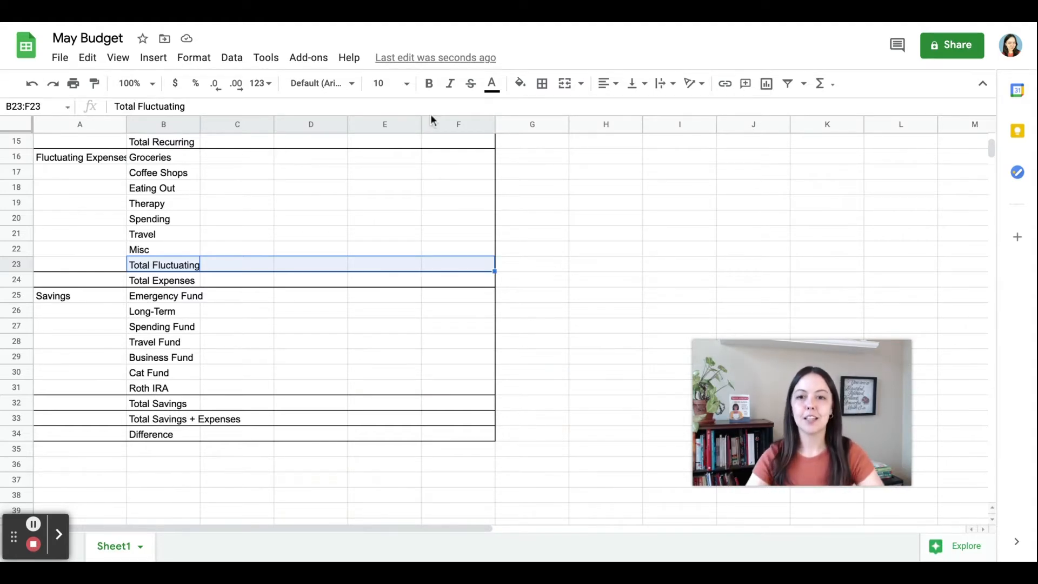
left_click(543, 84)
left_click(567, 131)
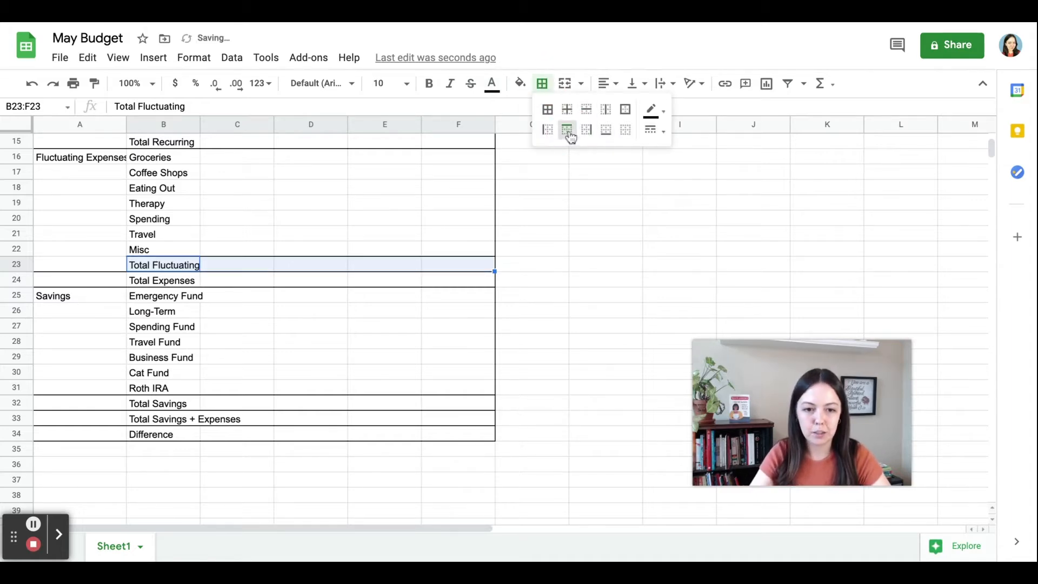
left_click(608, 268)
Add a top border to the Total Recurring row across B15:F15
scroll(608, 268, "up", 1)
left_click_drag(173, 188, 458, 188)
left_click(544, 84)
left_click(568, 131)
Apply an outer border around the Total Income row, A5:F5
scroll(158, 207, "up", 5)
left_click(158, 207)
left_click_drag(158, 207, 459, 205)
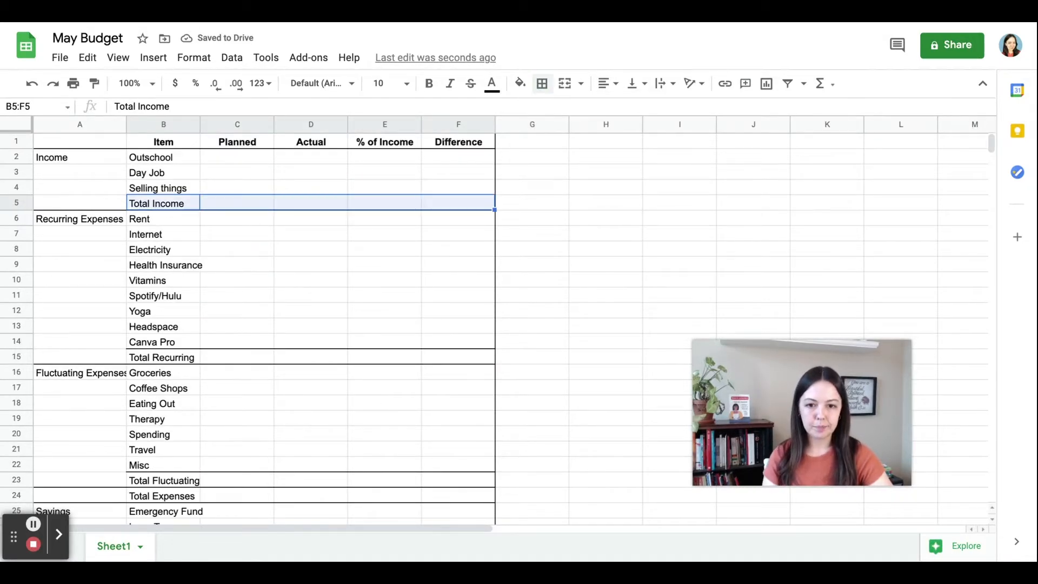
left_click(108, 205)
key("shift+Right")
key("shift+Right")
key("shift+Right")
key("shift+Right")
key("shift+Right")
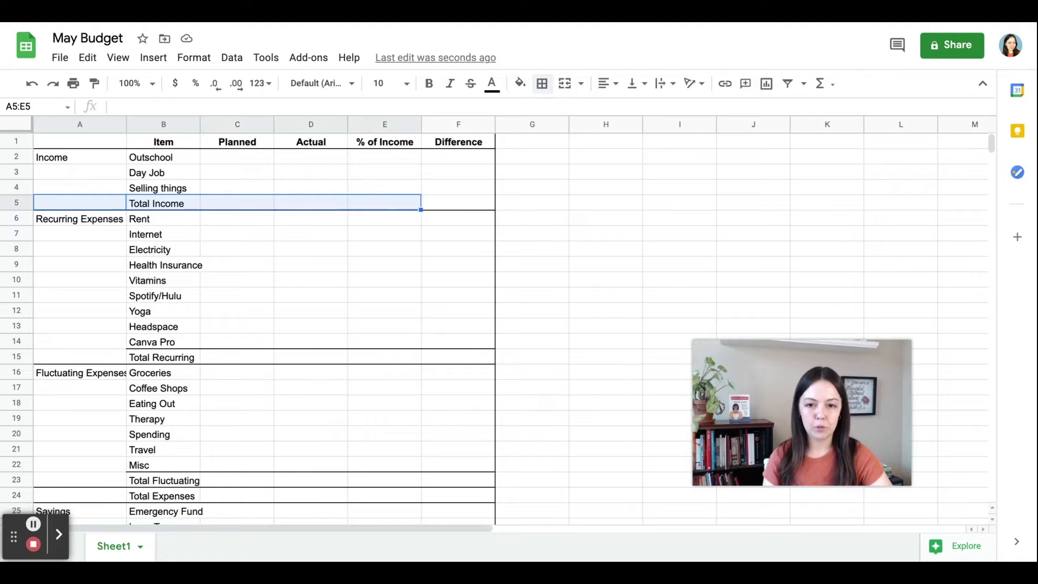
left_click(542, 84)
left_click(625, 108)
left_click(605, 186)
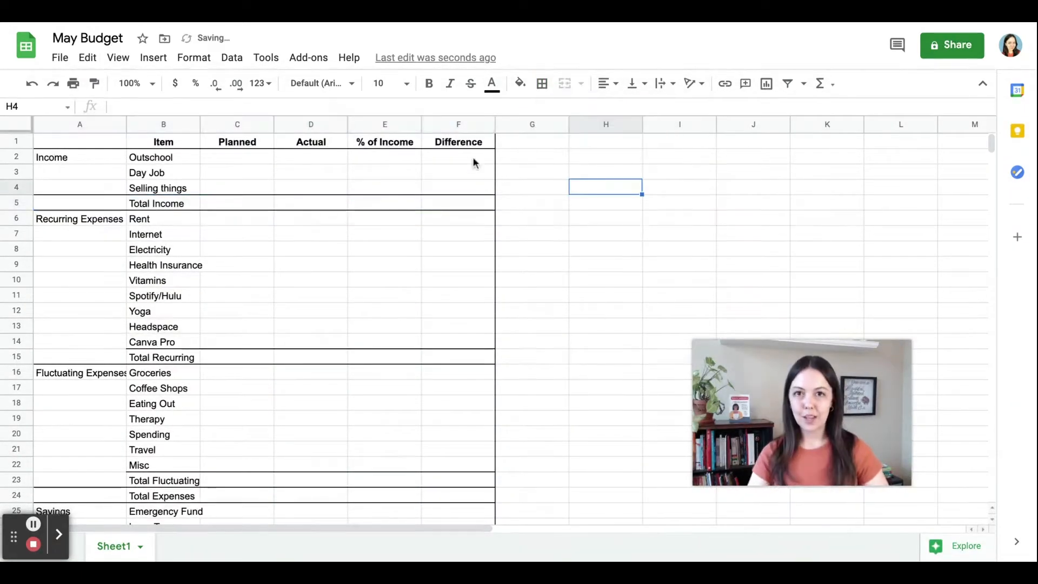
Merge A2:A4 and center the Income label horizontally and vertically in the merged cell
left_click(77, 154)
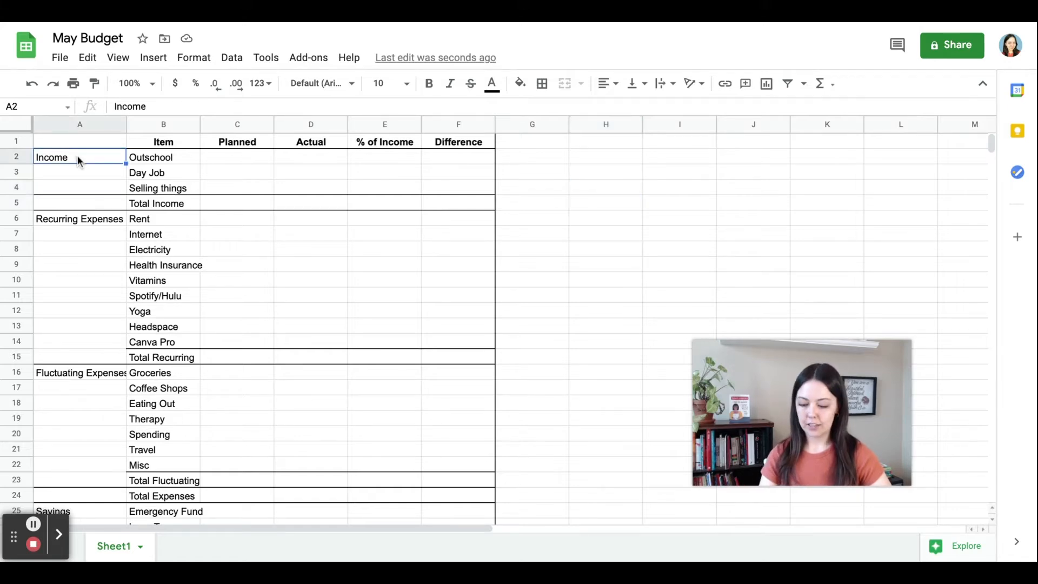
key("shift+Down")
key("shift+Down")
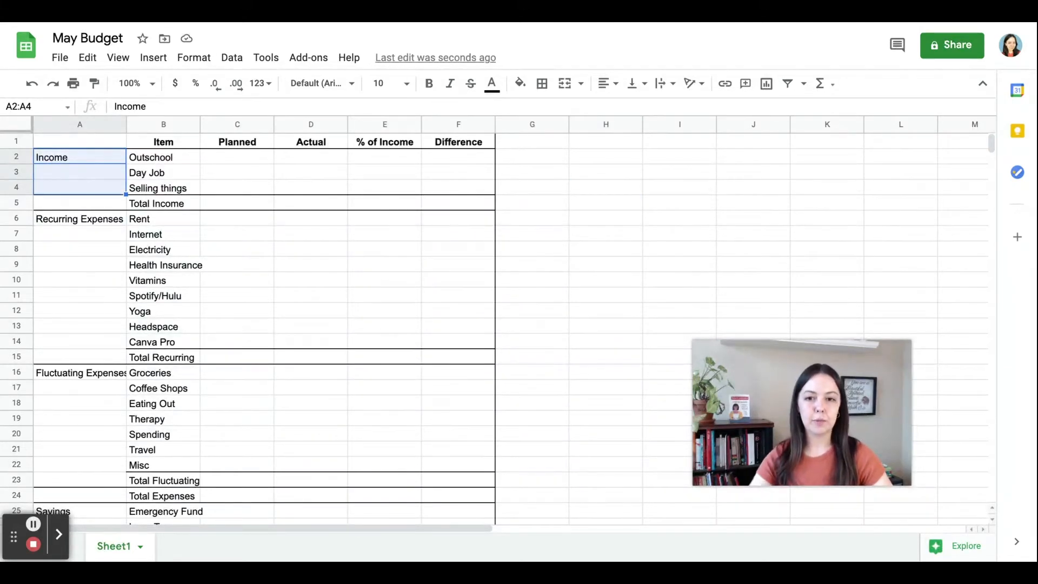
left_click(565, 82)
left_click(617, 84)
left_click(621, 110)
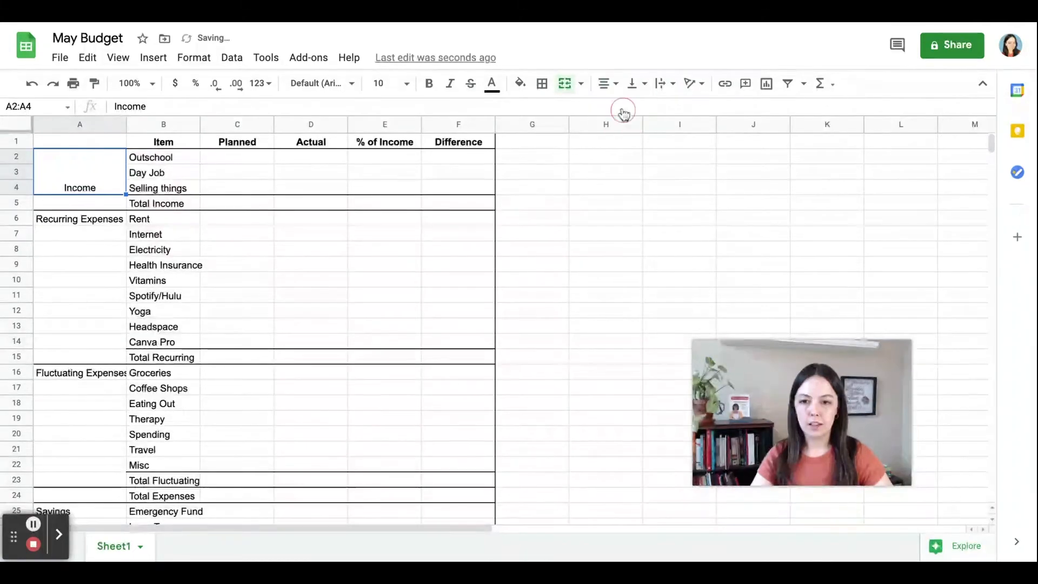
left_click(645, 84)
left_click(652, 108)
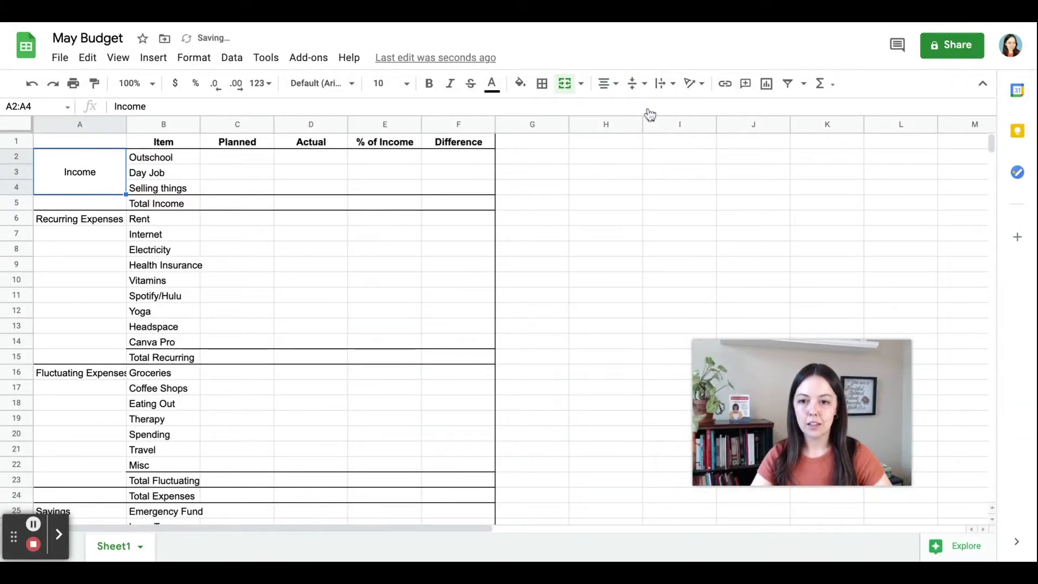
Merge A5:B5 and center the Total Income label horizontally in the merged cell
left_click(143, 203)
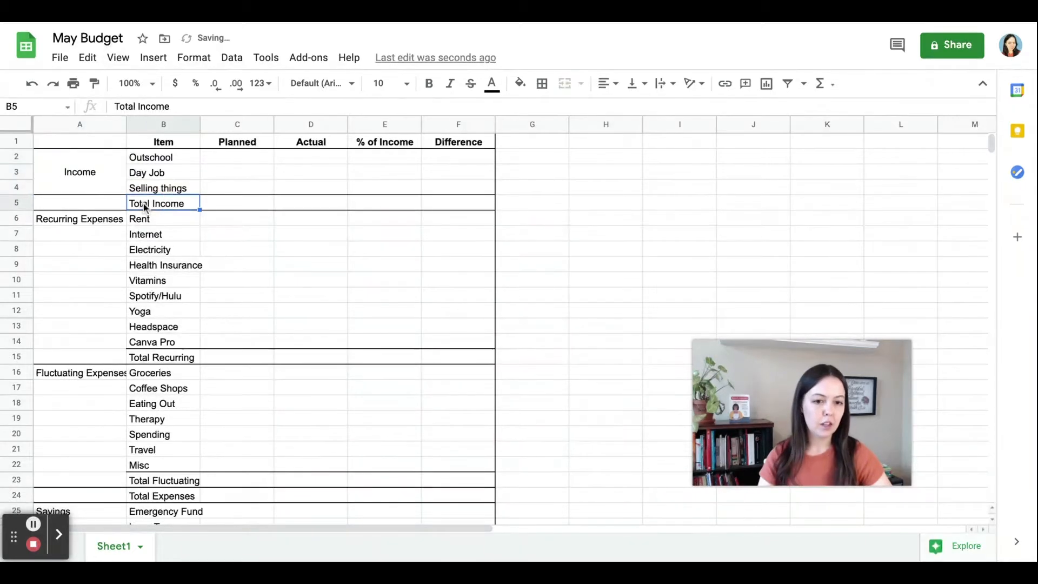
key("shift+Left")
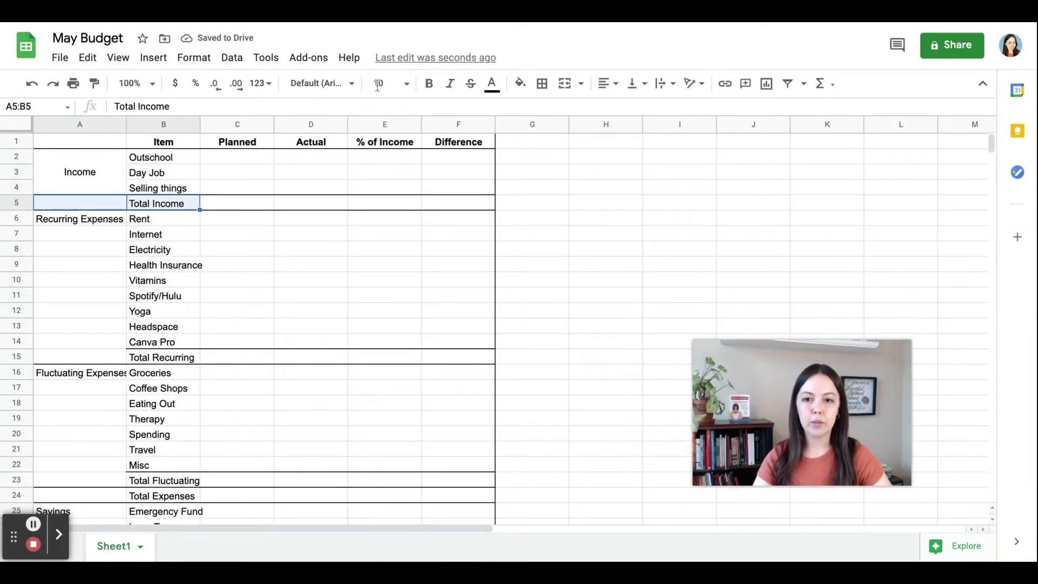
left_click(565, 83)
left_click(604, 83)
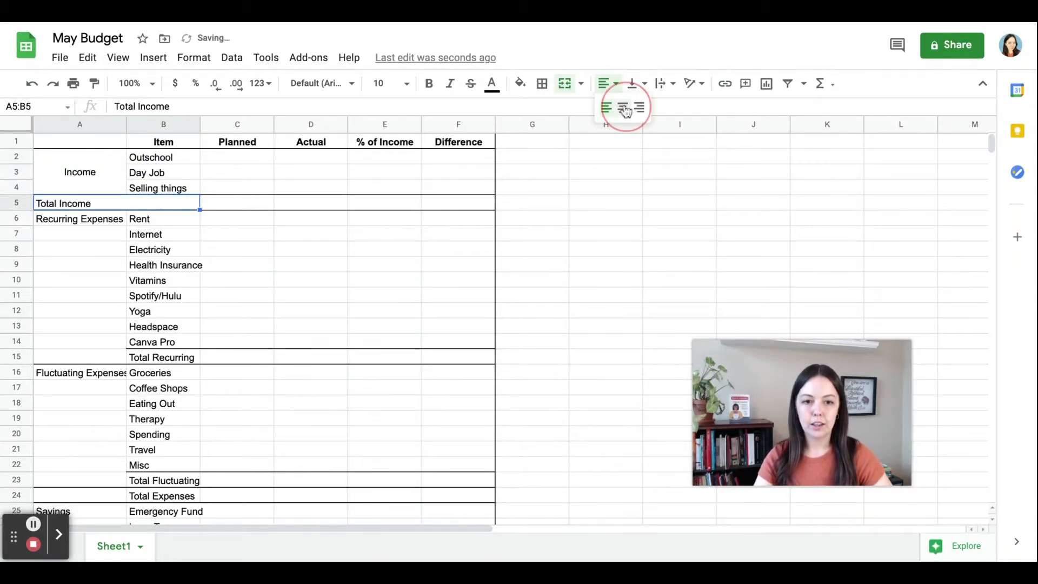
left_click(627, 108)
left_click(605, 202)
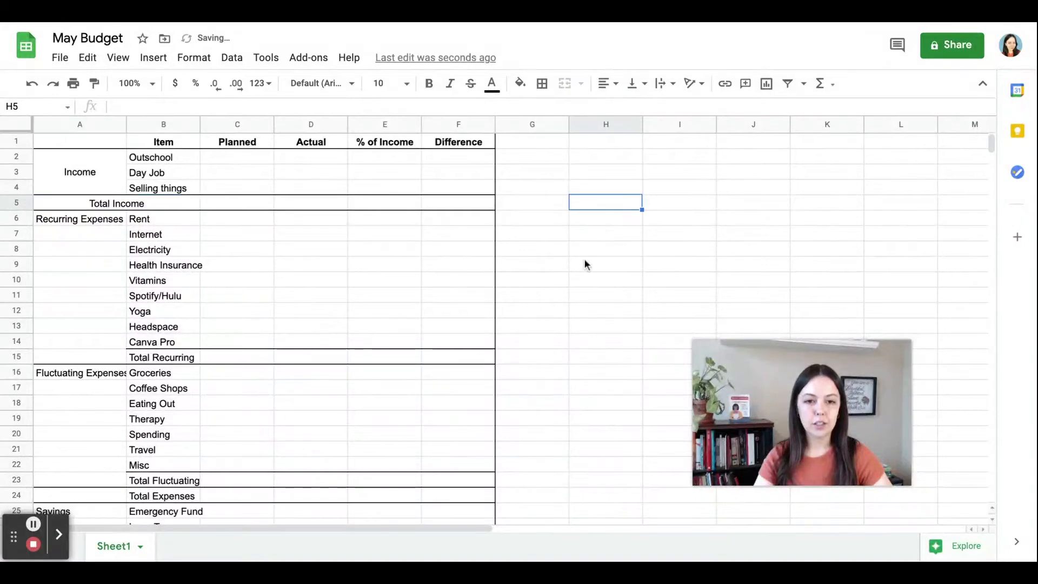
Merge A6:A15 and A16:A23, and center the Recurring Expenses and Fluctuating Expenses labels horizontally and vertically
left_click(105, 222)
left_click_drag(105, 219, 105, 254)
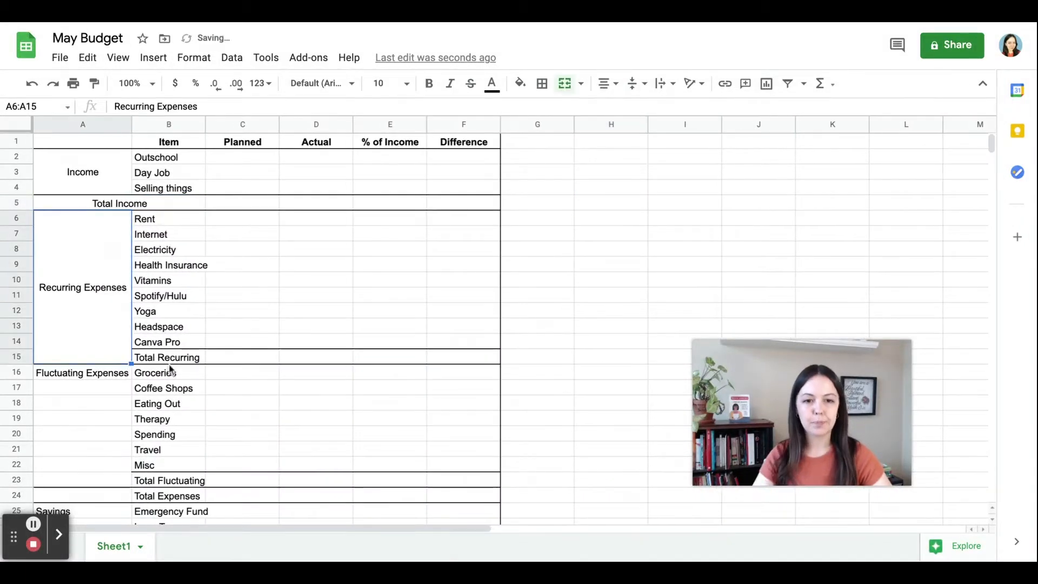
scroll(95, 341, "down", 1)
left_click(95, 342)
key("shift+Down")
key("shift+Down")
key("shift+Down")
key("shift+Down")
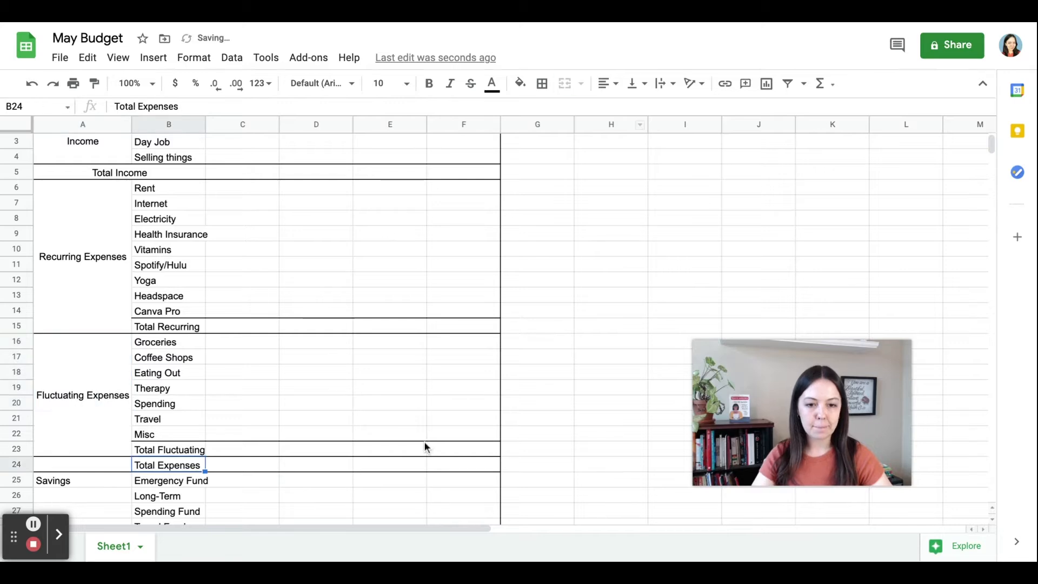
Merge A24:B24 for Total Expenses and A25:A31 for Savings, centering both labels in their merged cells
key("shift+Left")
left_click(564, 83)
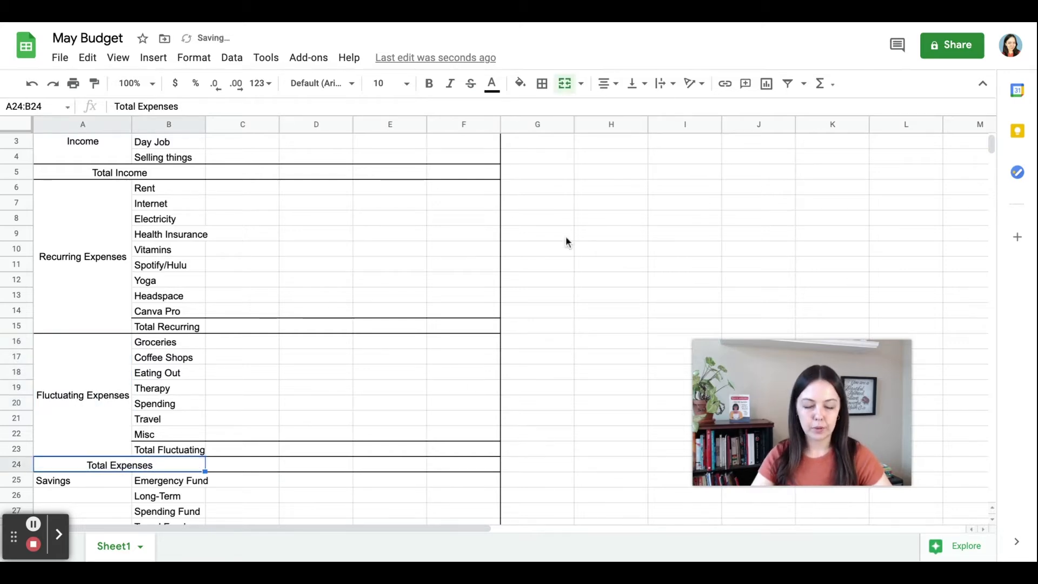
left_click(566, 236)
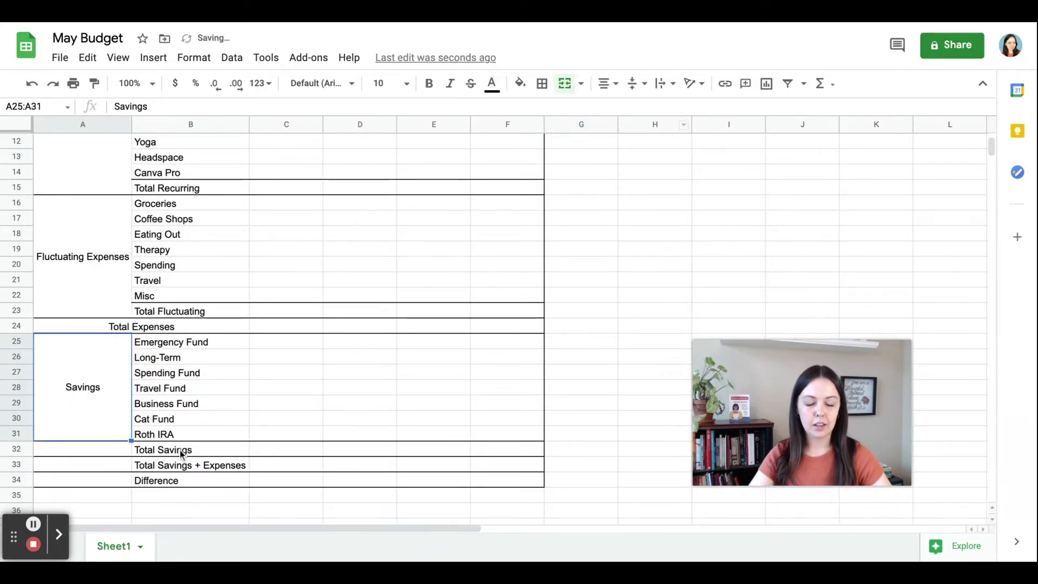
Merge columns A and B in each of rows 32 to 34, centering the Total Savings, Total Savings + Expenses and Difference labels
left_click(181, 449)
key("shift+Left")
left_click(564, 83)
left_click(608, 83)
left_click(622, 111)
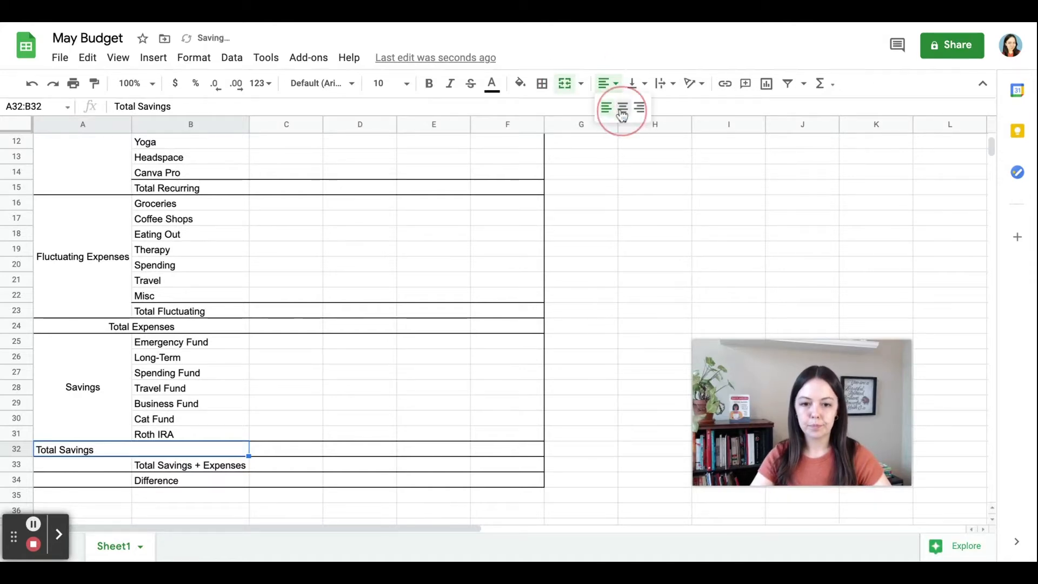
left_click(175, 469)
left_click(161, 481)
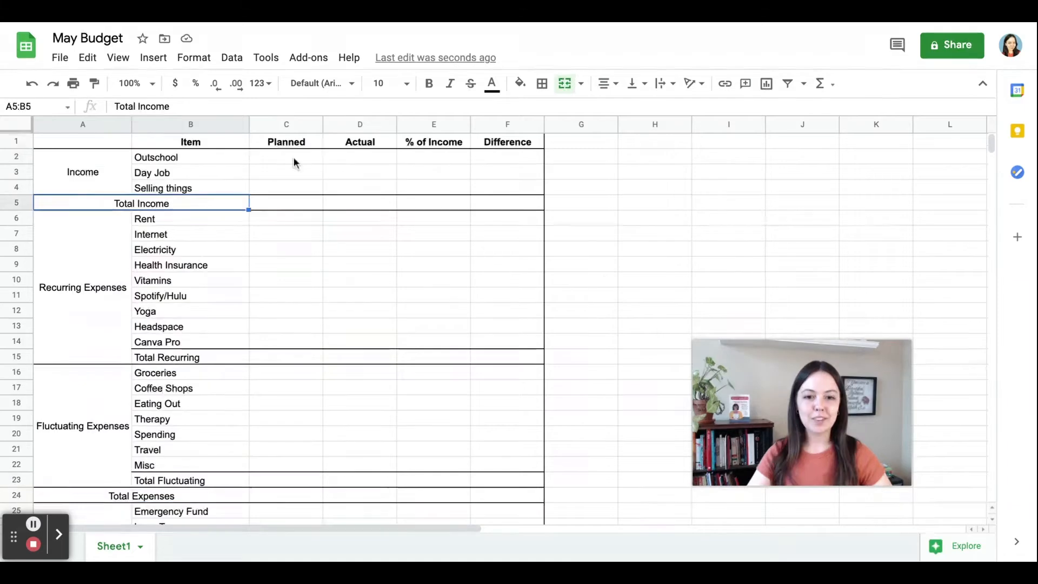
Format the Planned and Actual cells C2:D34 as currency
left_click(293, 157)
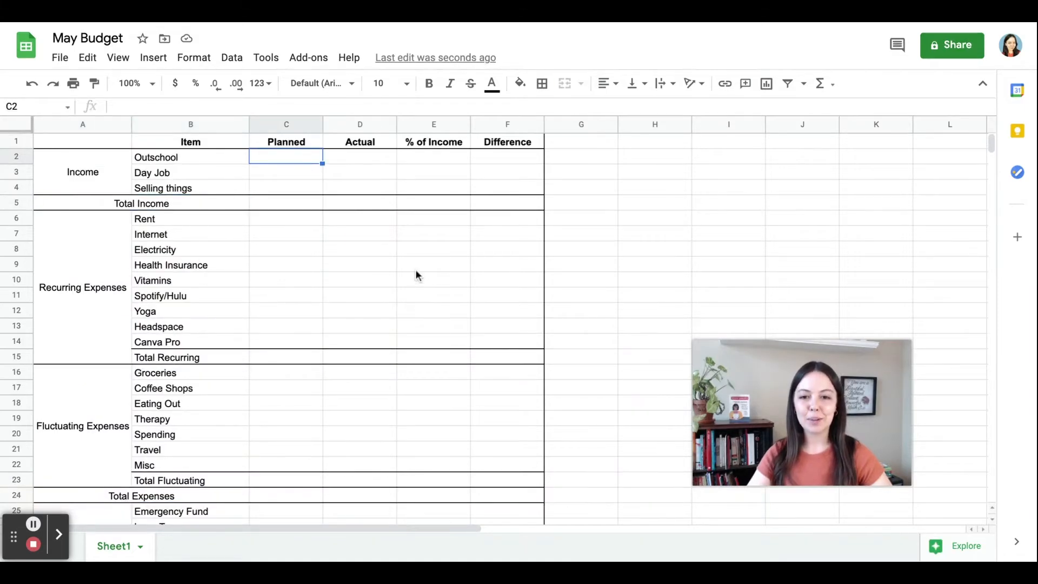
left_click(349, 163, "shift")
key("shift+Down")
key("shift+Down")
key("shift+Down")
key("shift+Down")
key("shift+Down")
key("shift+Down")
key("shift+Down")
key("shift+Down")
key("shift+Down")
key("shift+Down")
key("shift+Down")
key("shift+Down")
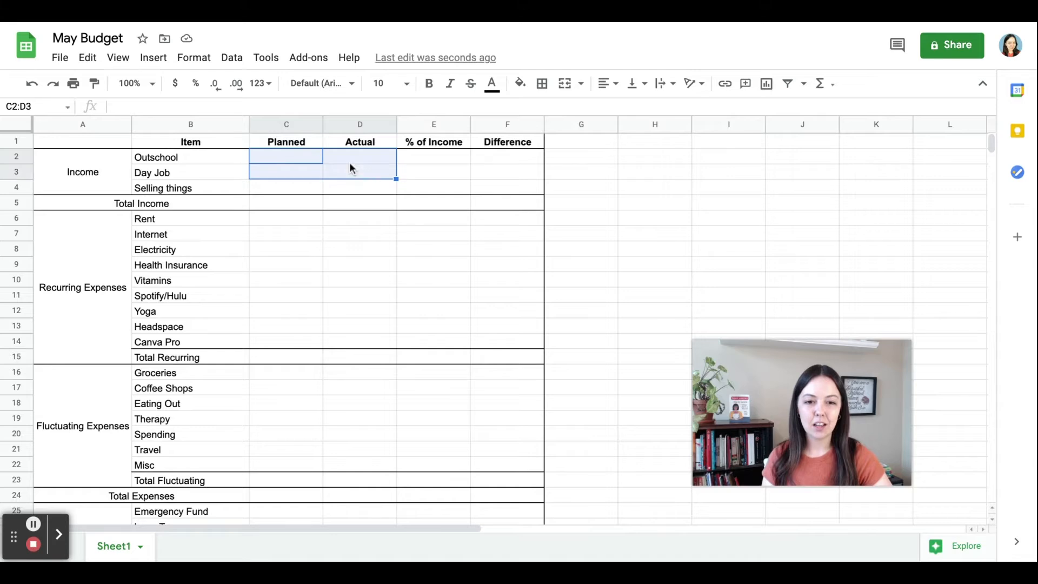
key("shift+Down")
key("shift+Down")
key("shift+Down")
key("shift+Down")
key("shift+Down")
key("shift+Down")
key("shift+Down")
key("shift+Down")
key("shift+Down")
key("shift+Down")
key("shift+Down")
key("shift+Down")
key("shift+Down")
key("shift+Down")
key("shift+Down")
key("shift+Down")
key("shift+Down")
key("shift+Down")
key("shift+Down")
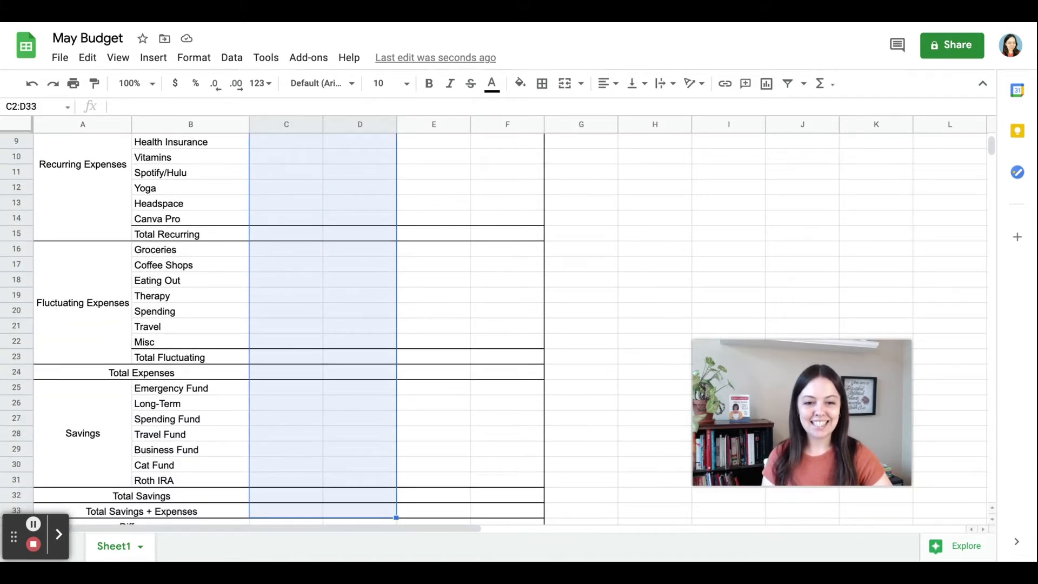
key("shift+Down")
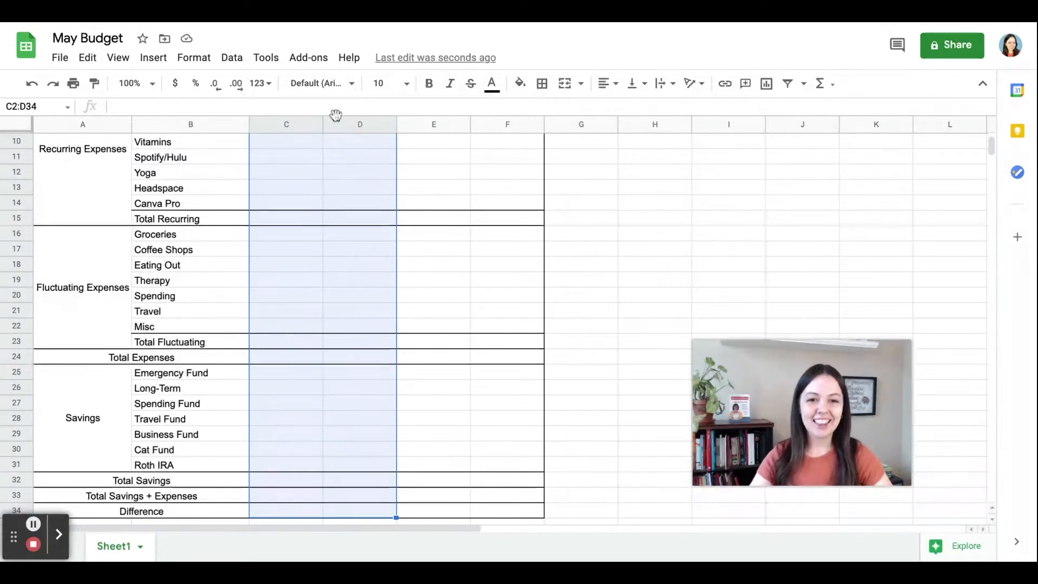
left_click(177, 85)
Format the % of Income cells E2:E34 as percent
left_click(461, 177)
scroll(456, 172, "up", 3)
left_click(431, 158)
key("shift+Down")
key("shift+Down")
key("shift+Down")
key("shift+Down")
key("shift+Down")
key("shift+Down")
key("shift+Down")
key("shift+Down")
key("shift+Down")
key("shift+Down")
key("shift+Down")
key("shift+Down")
key("shift+Down")
key("shift+Down")
key("shift+Down")
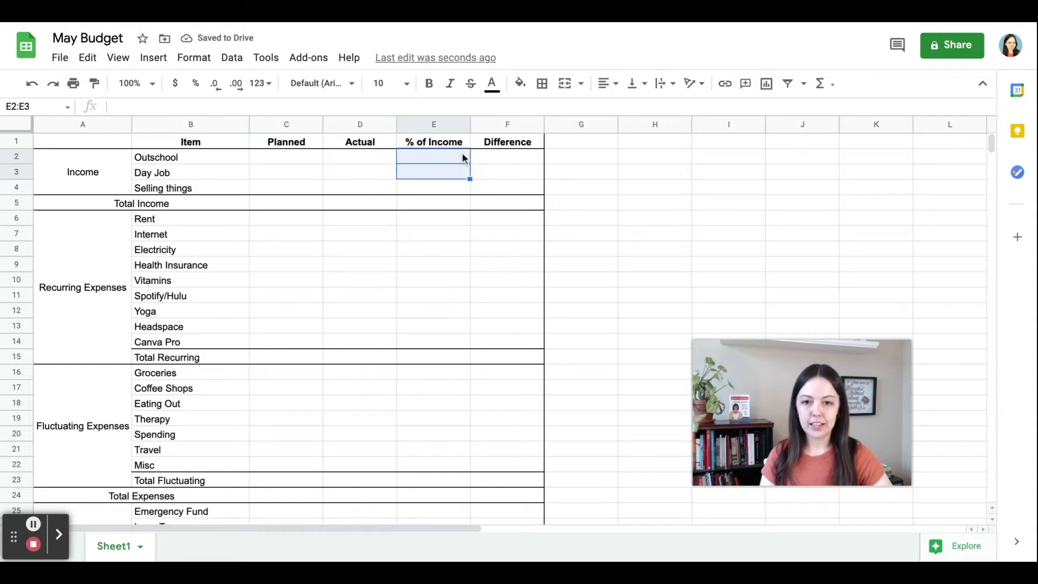
key("shift+Down")
key("shift+Down")
key("shift+Down")
key("shift+Down")
key("shift+Down")
key("shift+Down")
key("shift+Down")
key("shift+Down")
key("shift+Down")
key("shift+Down")
key("shift+Down")
key("shift+Down")
key("shift+Down")
key("shift+Down")
key("shift+Down")
key("shift+Down")
key("shift+Down")
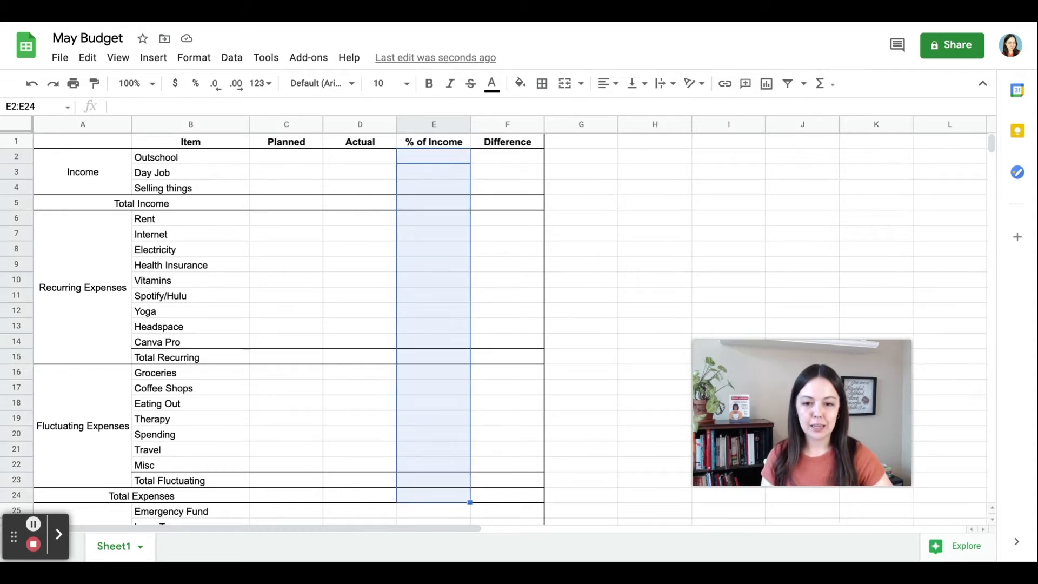
left_click(195, 83)
Select the cells of the Difference column from F2 downward
scroll(531, 172, "up", 3)
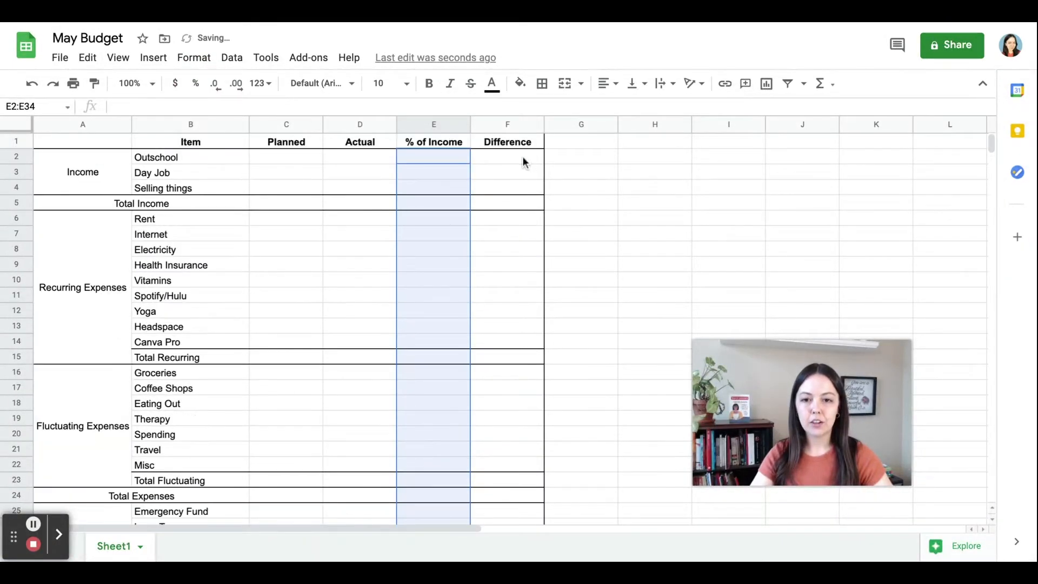
left_click(523, 157)
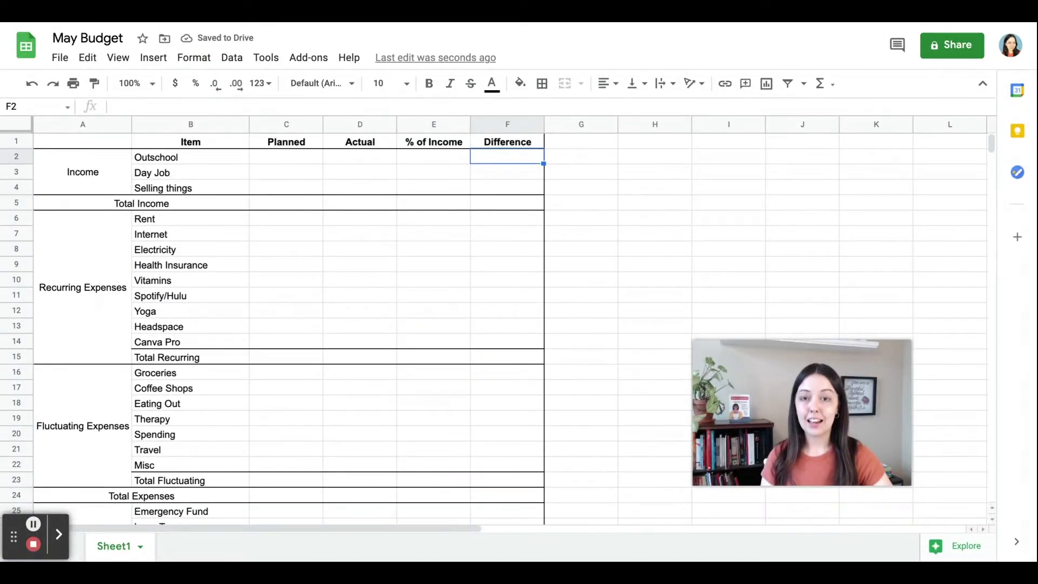
key("shift+Down")
key("shift+Down")
key("shift+Down")
key("shift+Down")
left_click_drag(523, 218, 523, 465)
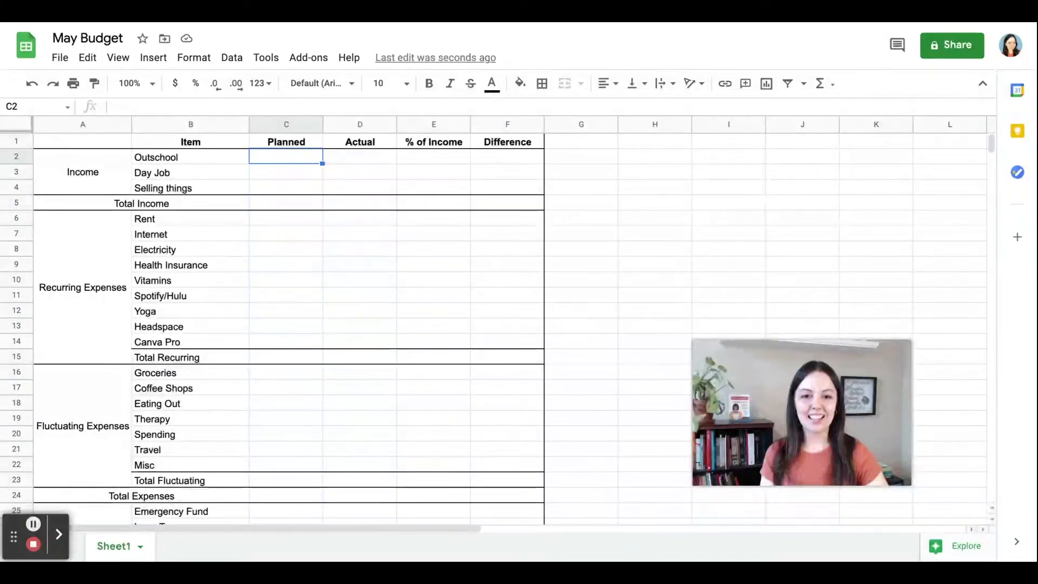
Enter the planned income amounts: 2800 for Outschool, 50 for Day Job and 0 for Selling things
type("2800")
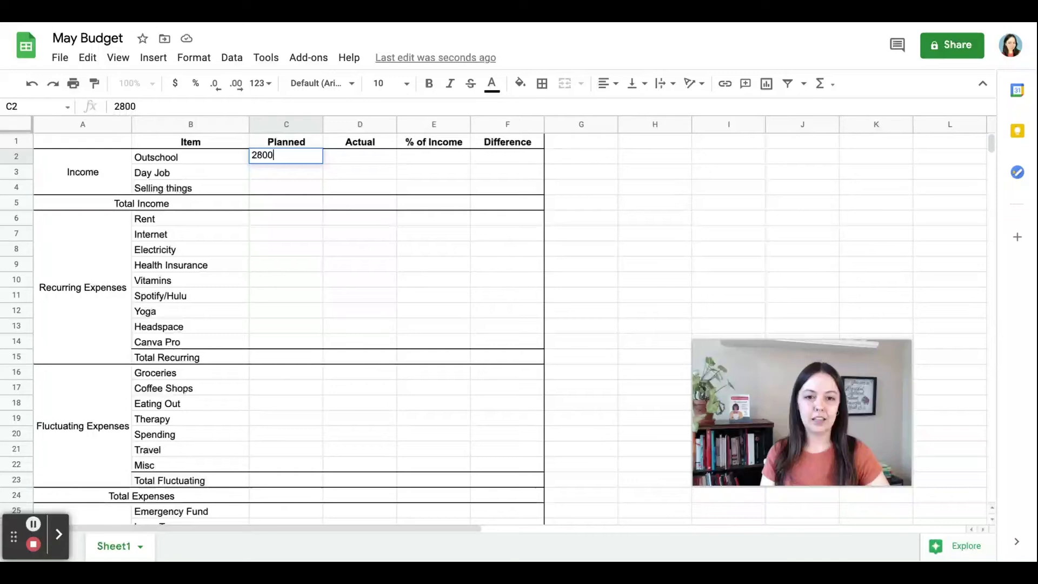
key("Return")
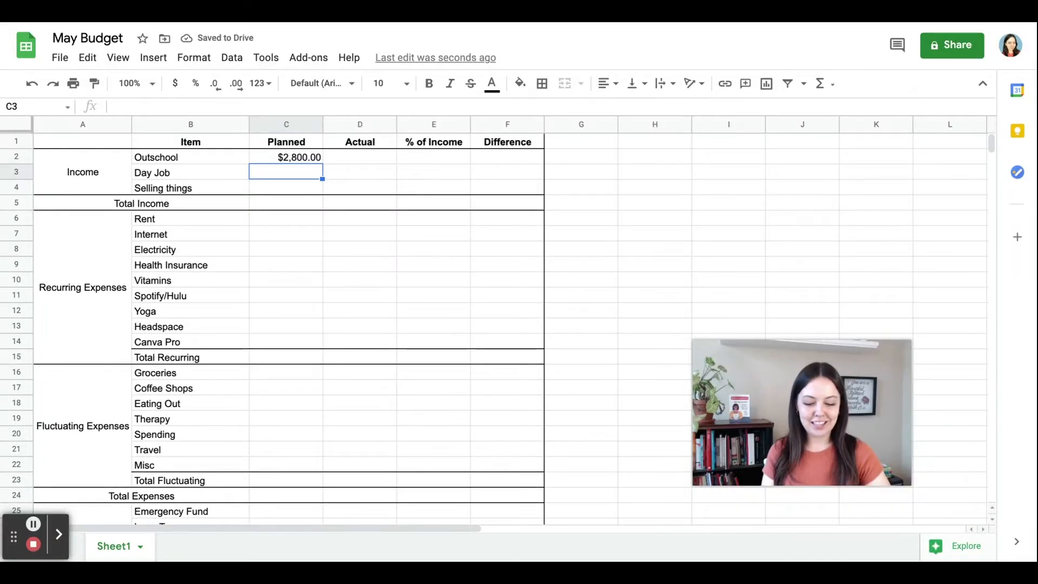
type("50")
key("Return")
type("0")
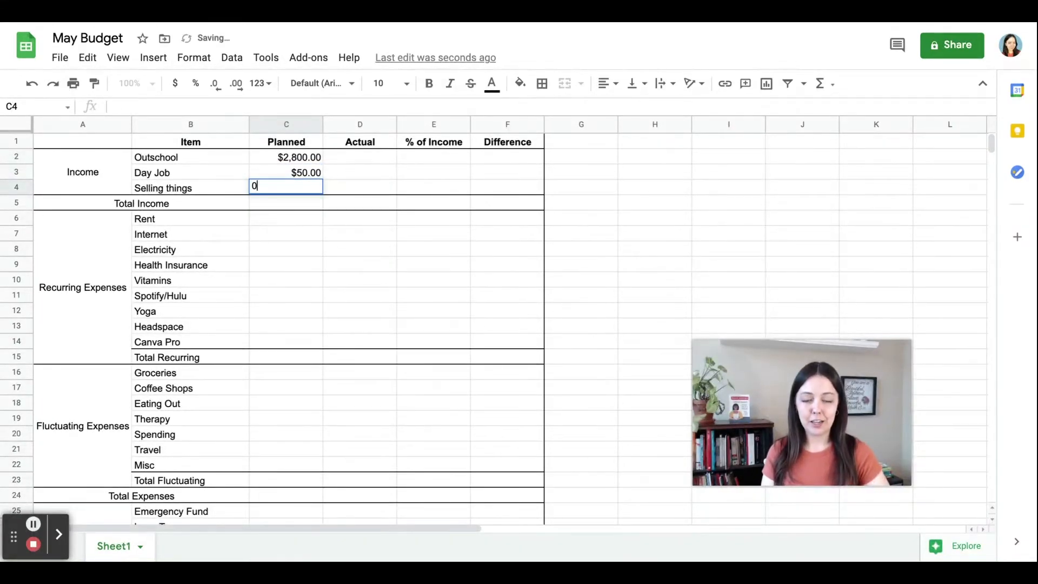
key("Return")
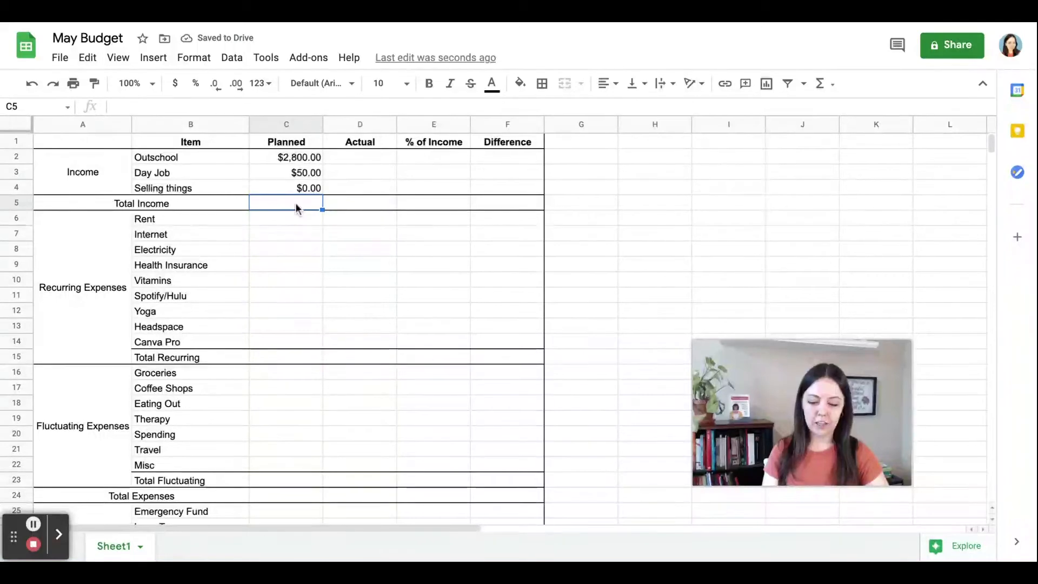
Total the planned income in C5 with the formula =SUM(C2:C4)
type("=SUM")
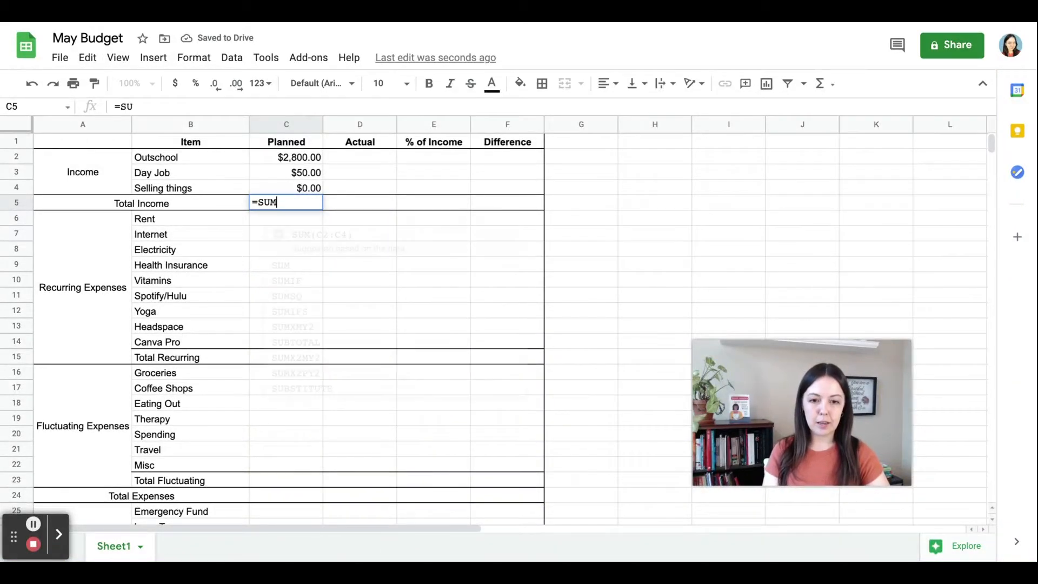
type("(C2:C4")
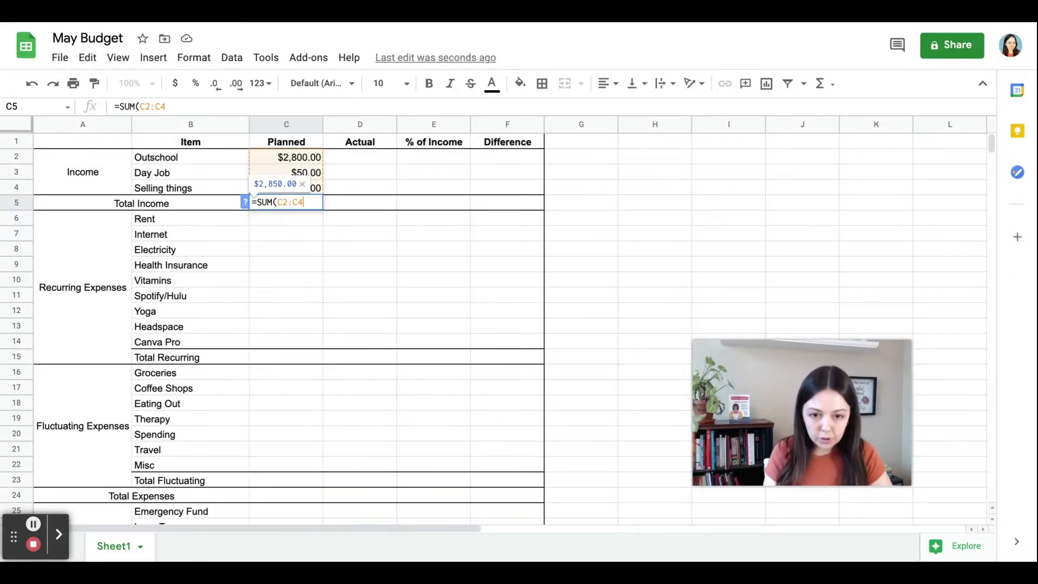
key("Return")
Review the Total Income formula in C5, the planned amounts in C2:C4 and the % of Income heading
left_click(307, 209)
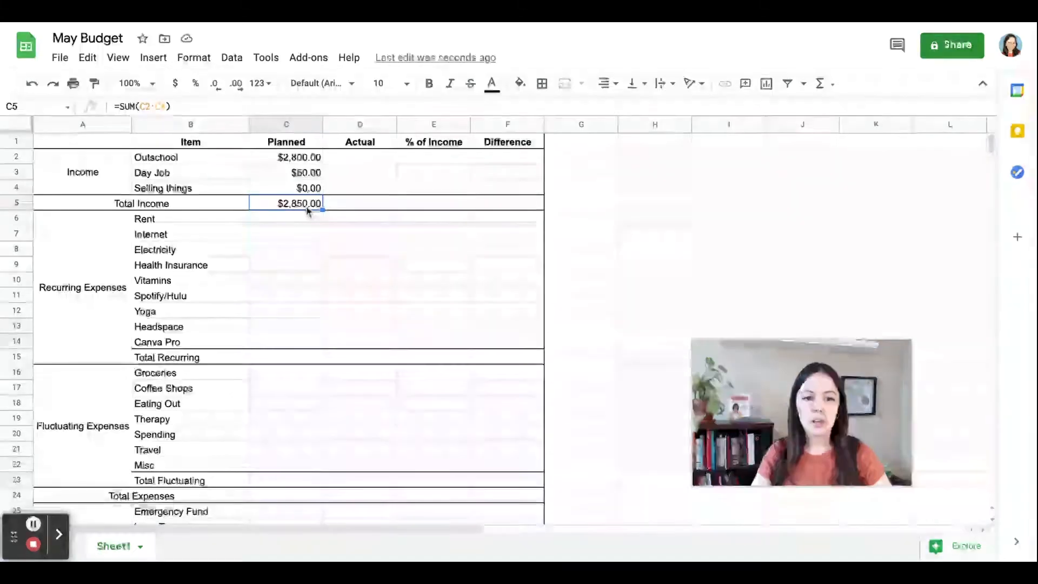
left_click(280, 161)
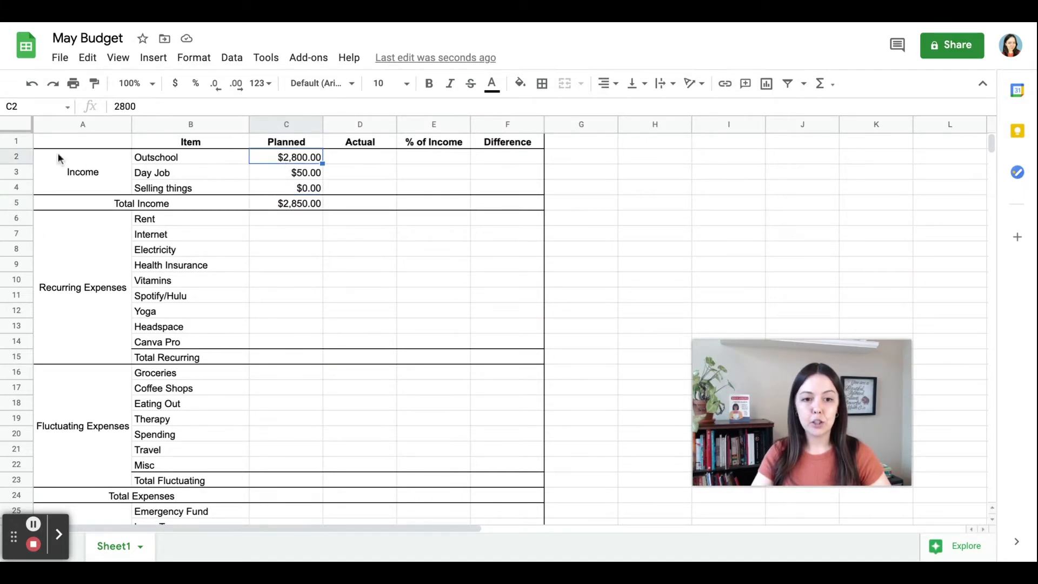
left_click(291, 169)
left_click(295, 188)
left_click(300, 201)
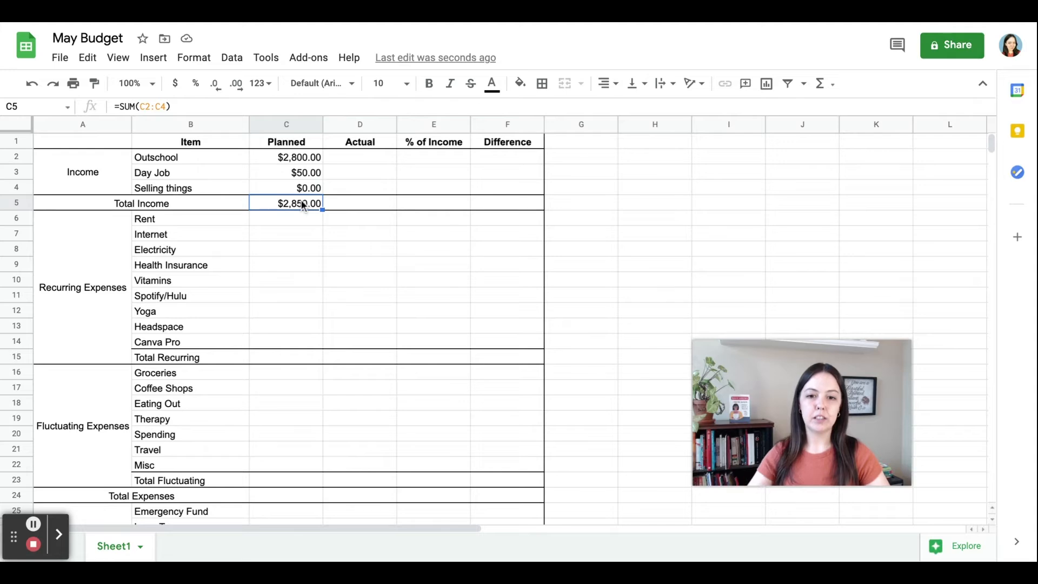
left_click(299, 161)
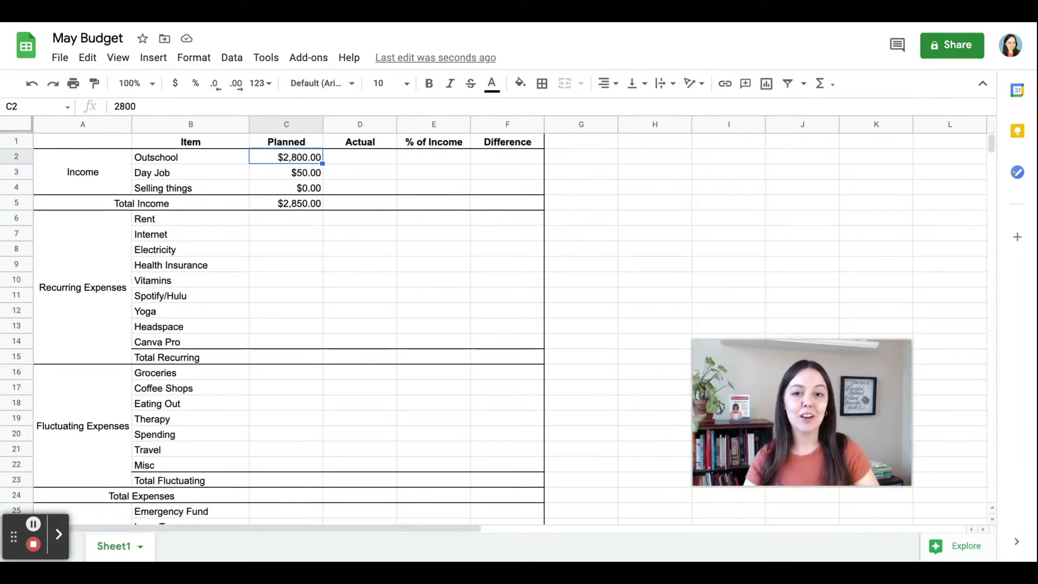
left_click(429, 147)
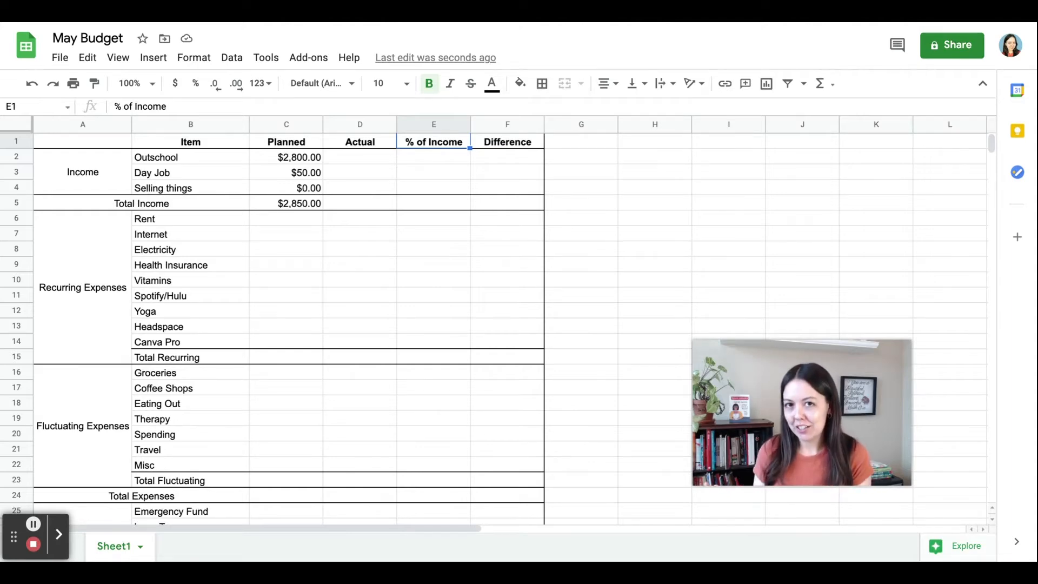
Copy the planned income amounts in C2:C4 into the Actual column at D2:D4
left_click(300, 158)
left_click_drag(299, 158, 300, 188)
key("ctrl+c")
key("Right")
key("ctrl+v")
Total the actual income in D5 with the formula =SUM(D2:D4)
left_click(331, 201)
type("=SUM(")
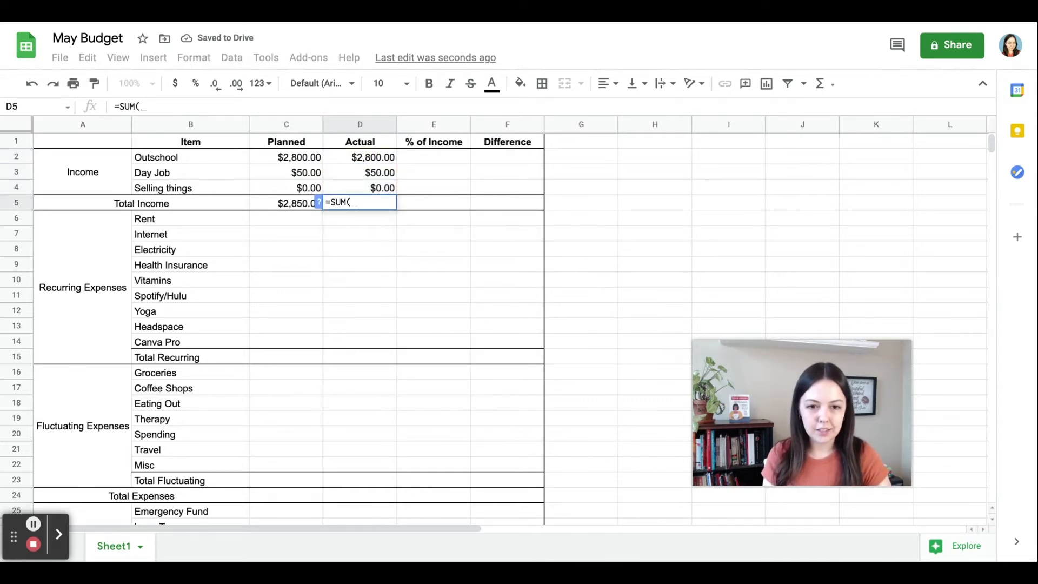
type("D2:")
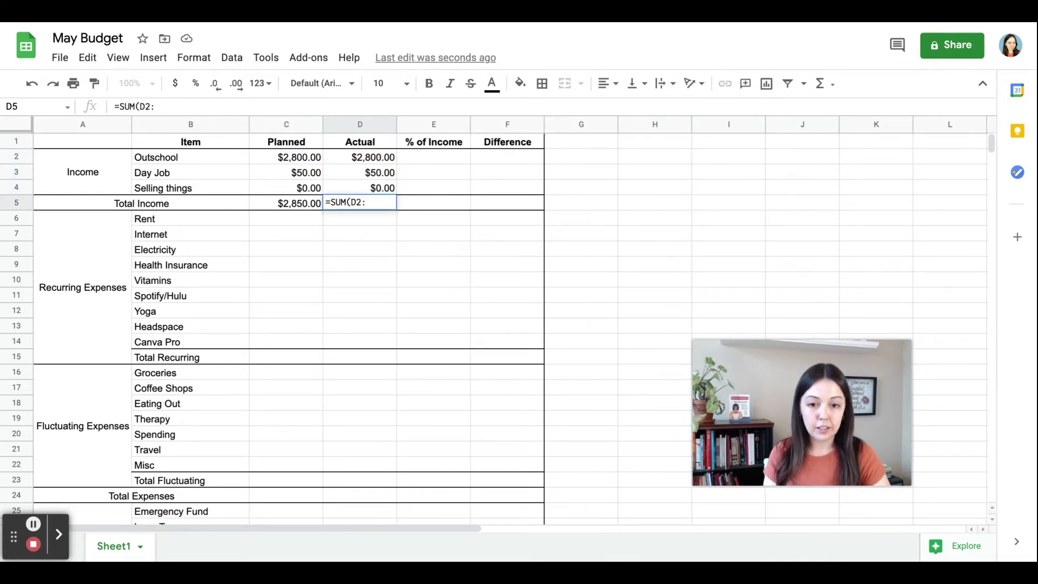
type("D4)")
key("Return")
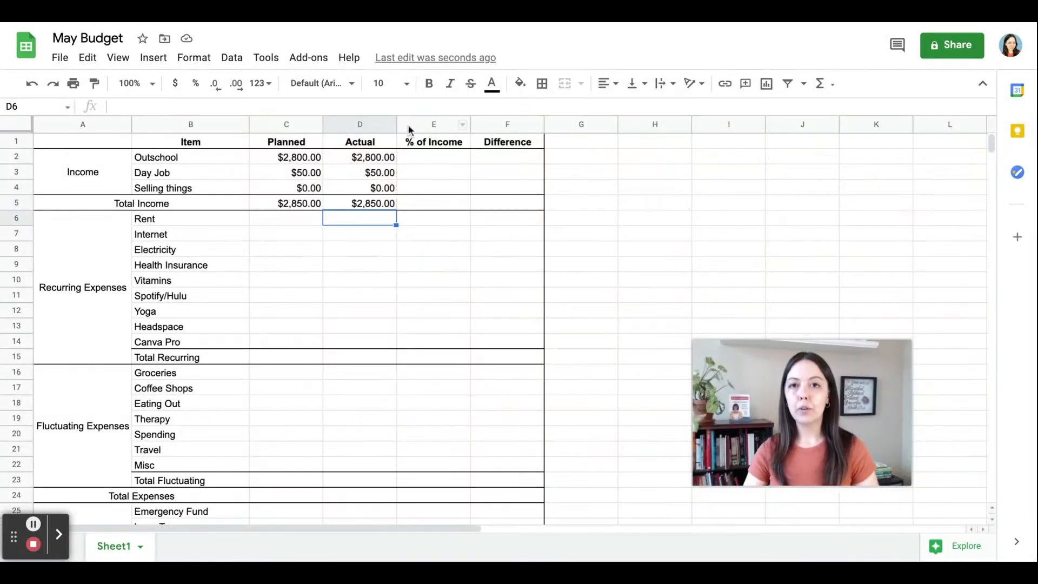
Enter the planned recurring expenses in C6:C14, from $1,239.00 for Rent to $12.95 for Canva Pro, and total them in C15 with =SUM(C6:C14)
left_click(296, 221)
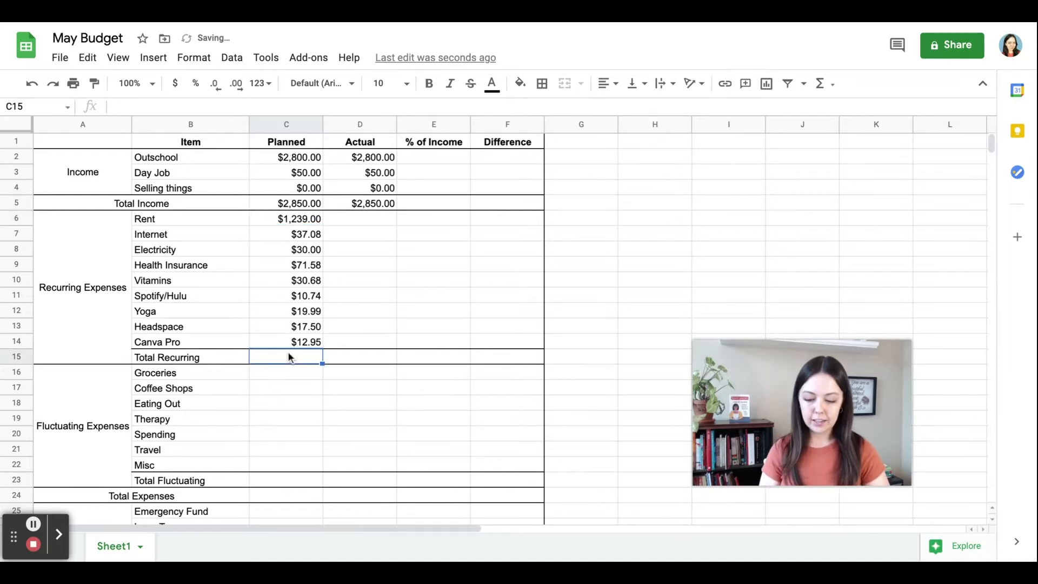
type("=")
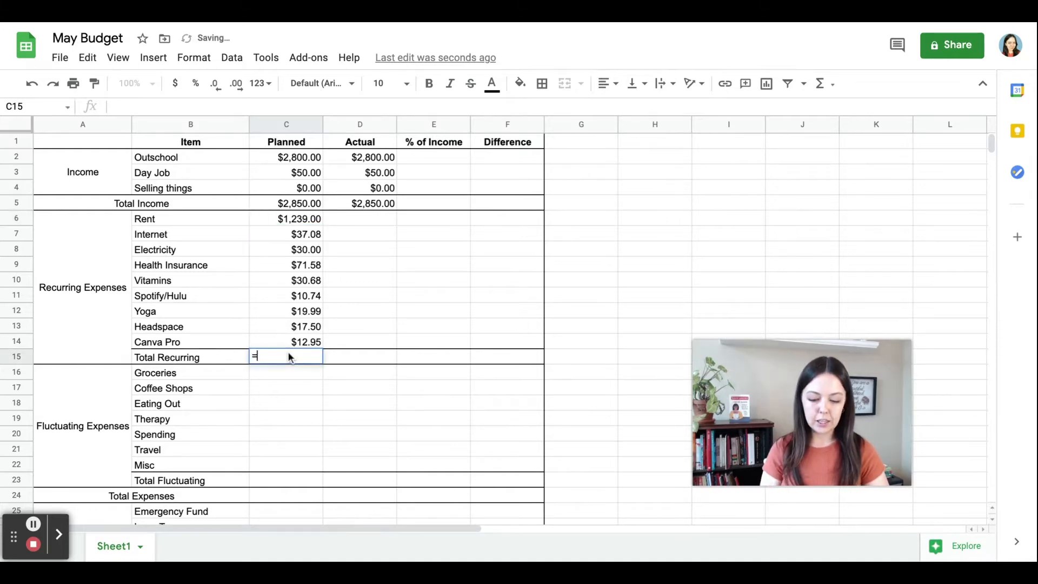
type("SUM(C6:")
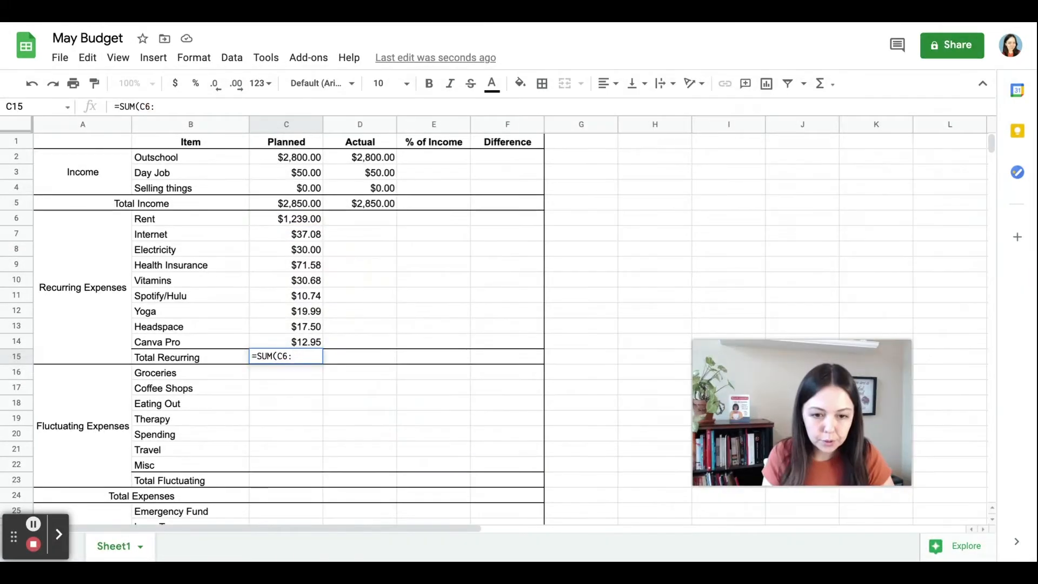
type("C14)")
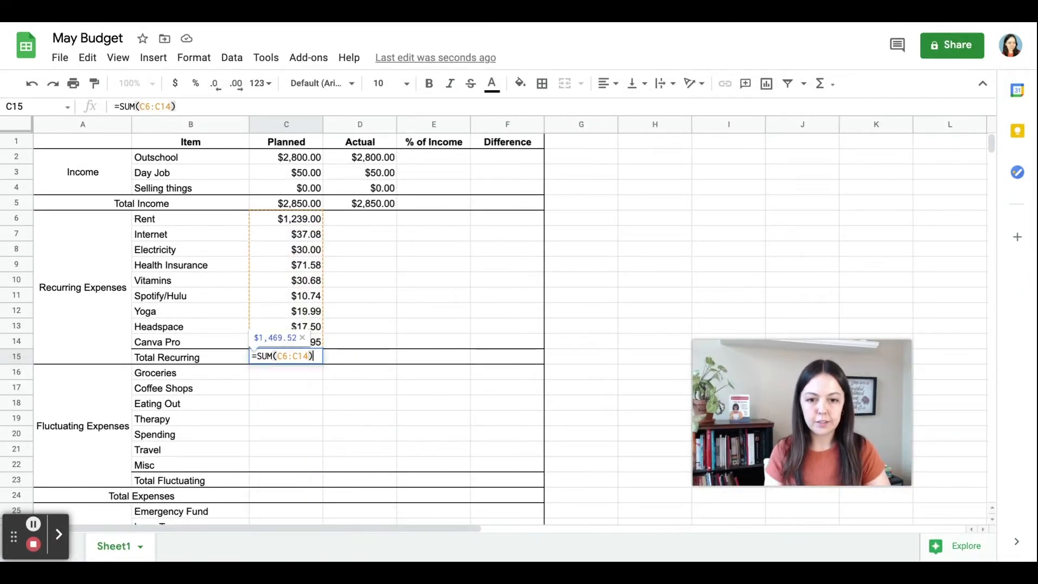
key("Return")
Copy the planned recurring amounts in C6:C14 into the Actual column and total them in D15 with =SUM(D6:D14)
left_click(287, 220)
left_click_drag(287, 221, 287, 250)
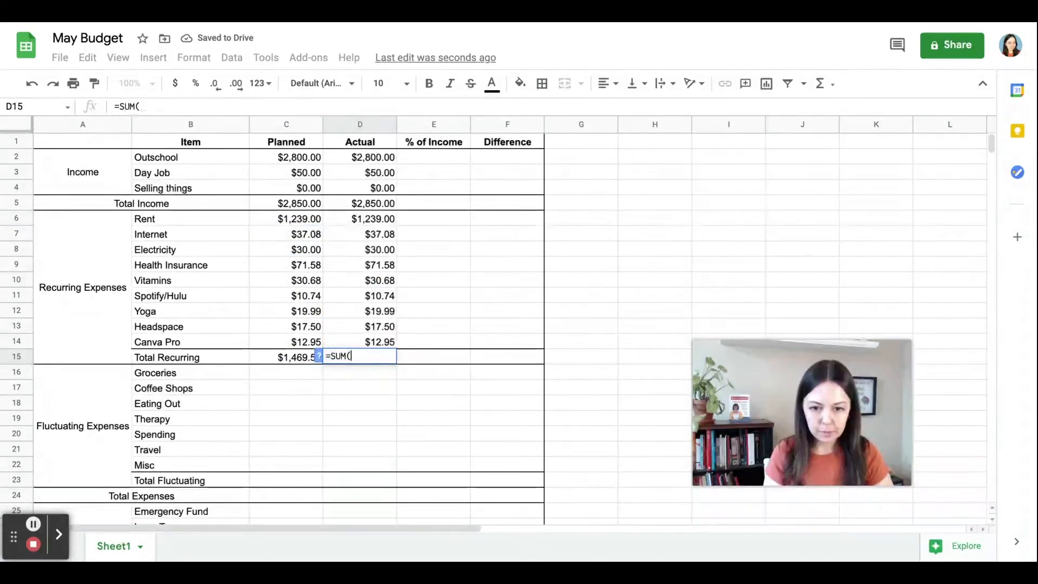
type("D6")
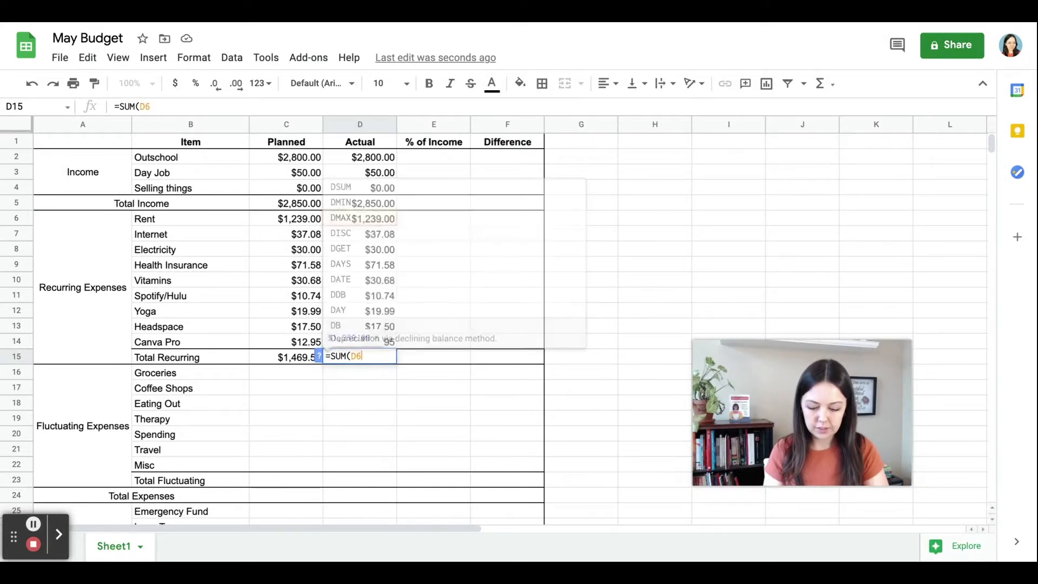
type(":D14)")
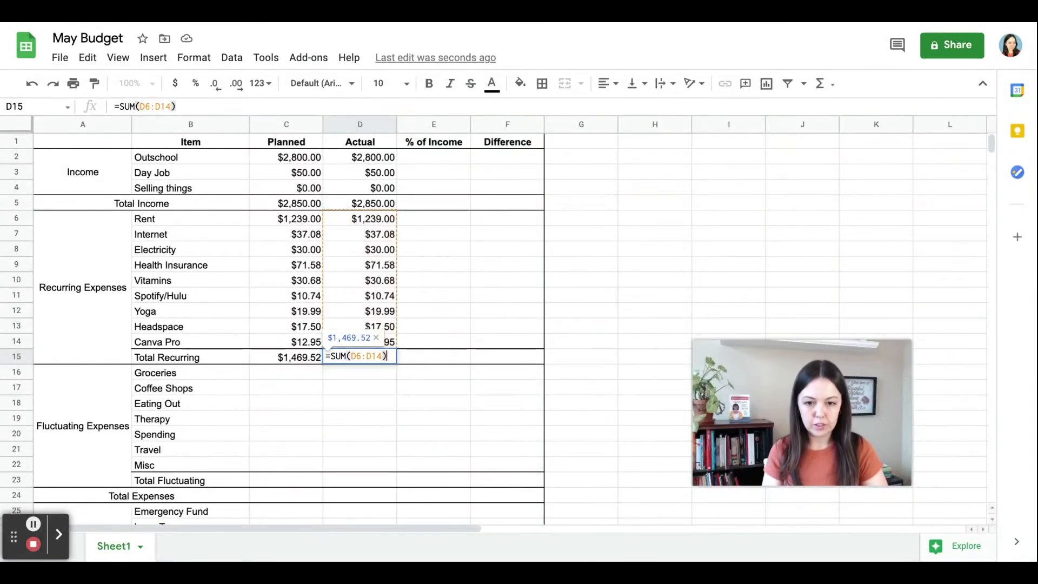
key("Return")
Enter the planned fluctuating expenses in C16:C22 and total the planned expenses in C24 with the formula =SUM(C23,C15)
scroll(308, 242, "down", 3)
left_click(308, 242)
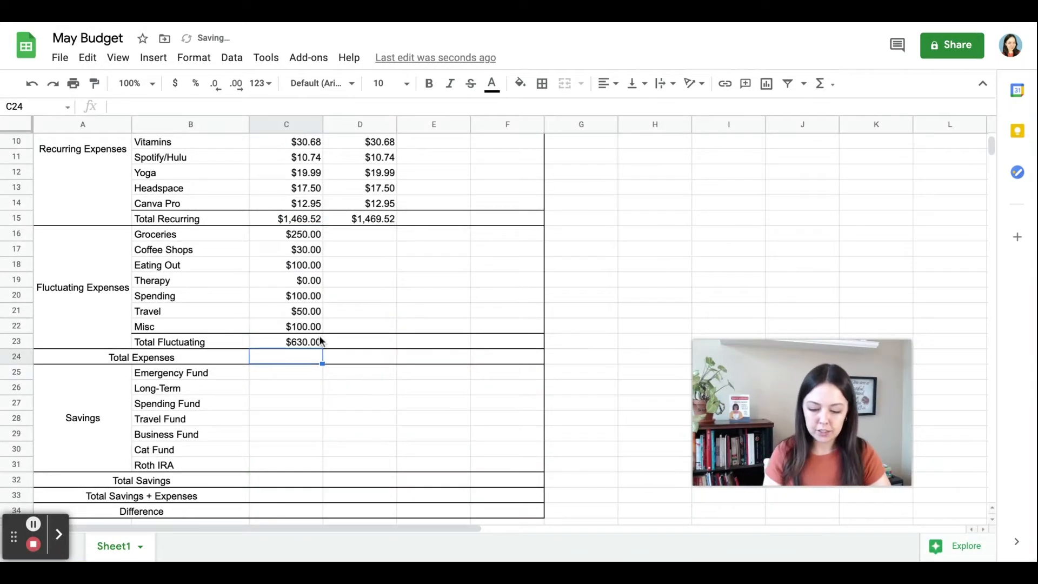
type("=SUM(C23")
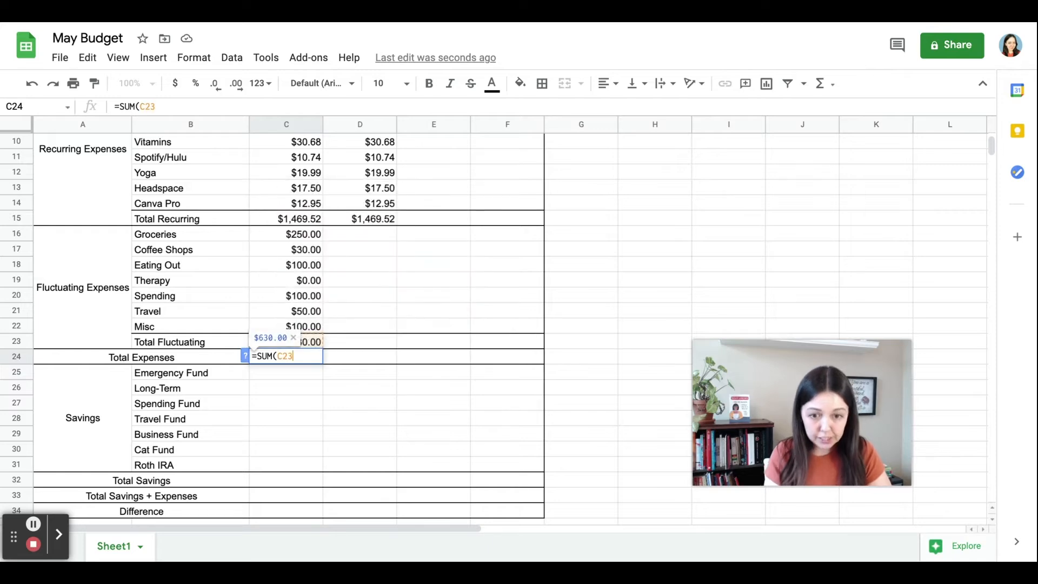
type(",C")
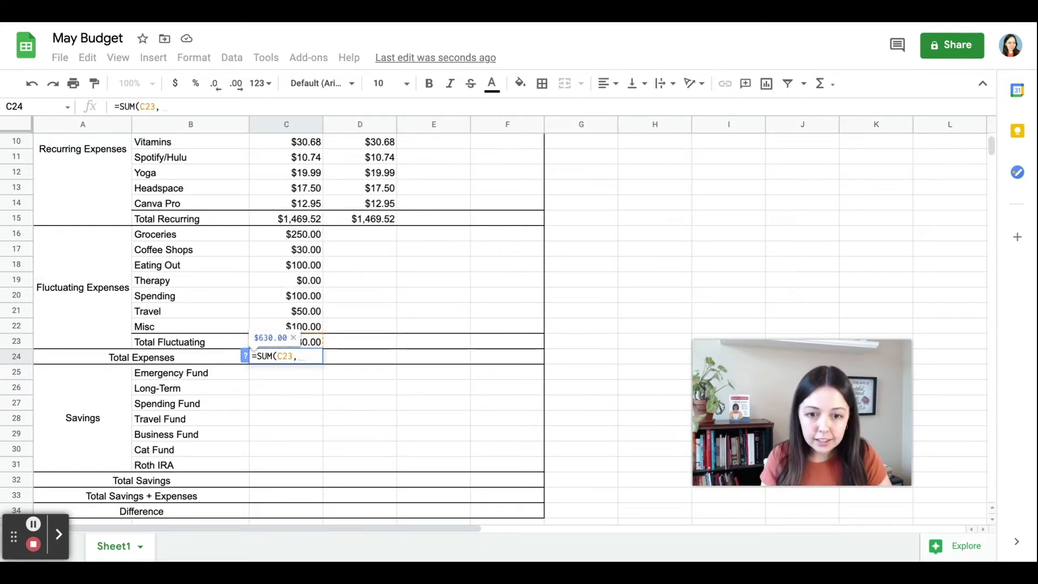
type("15)")
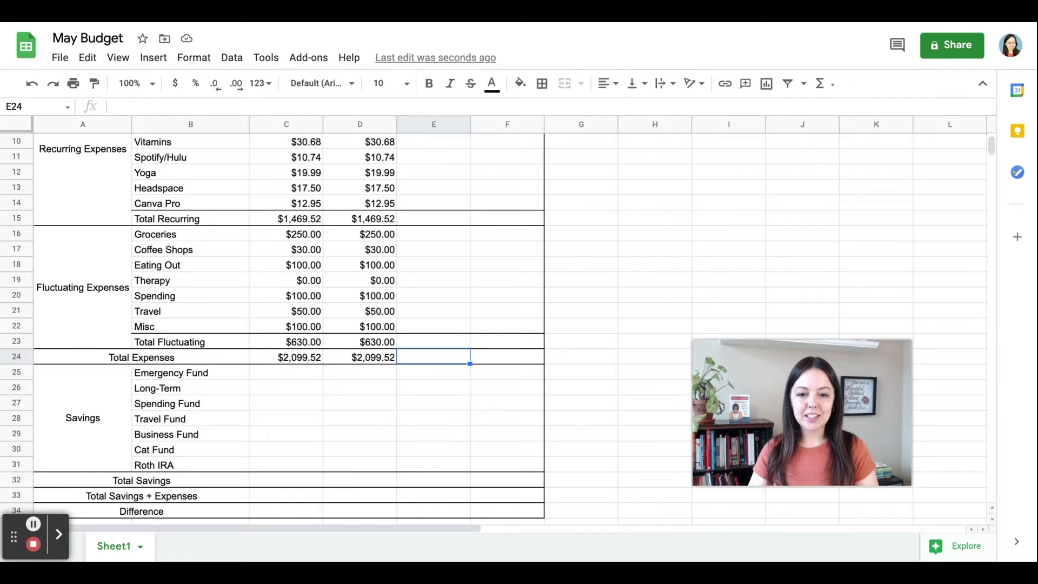
Total the planned savings in C32 by summing C25:C31
left_click(286, 480)
type("=SUM(C")
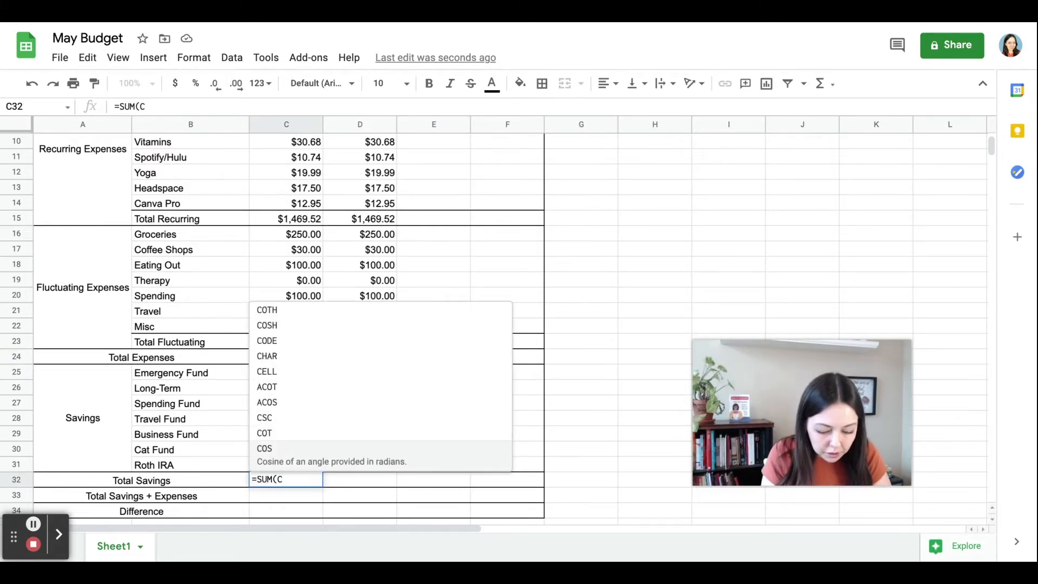
type("25:C")
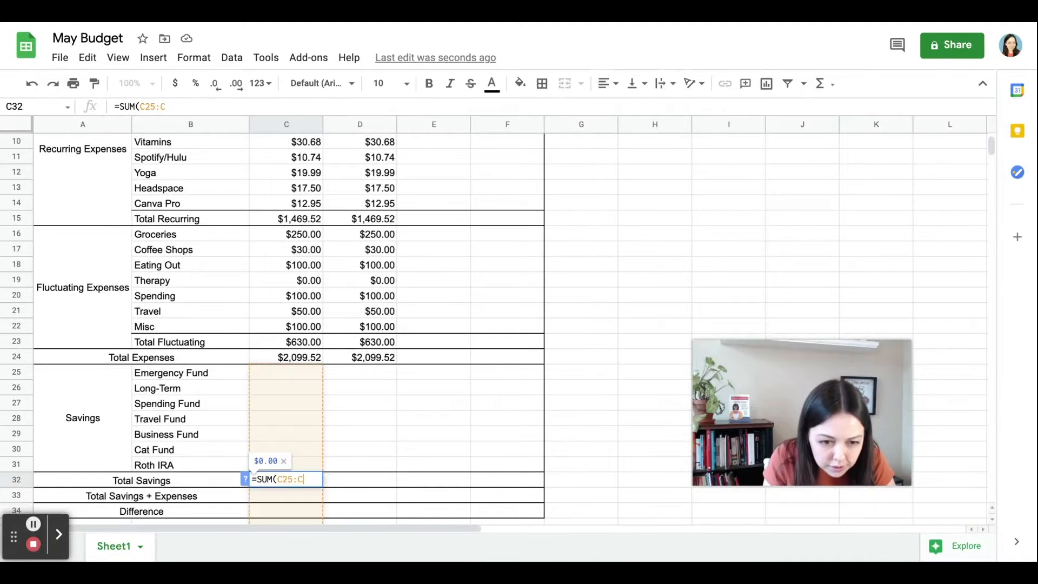
type("31")
key("Return")
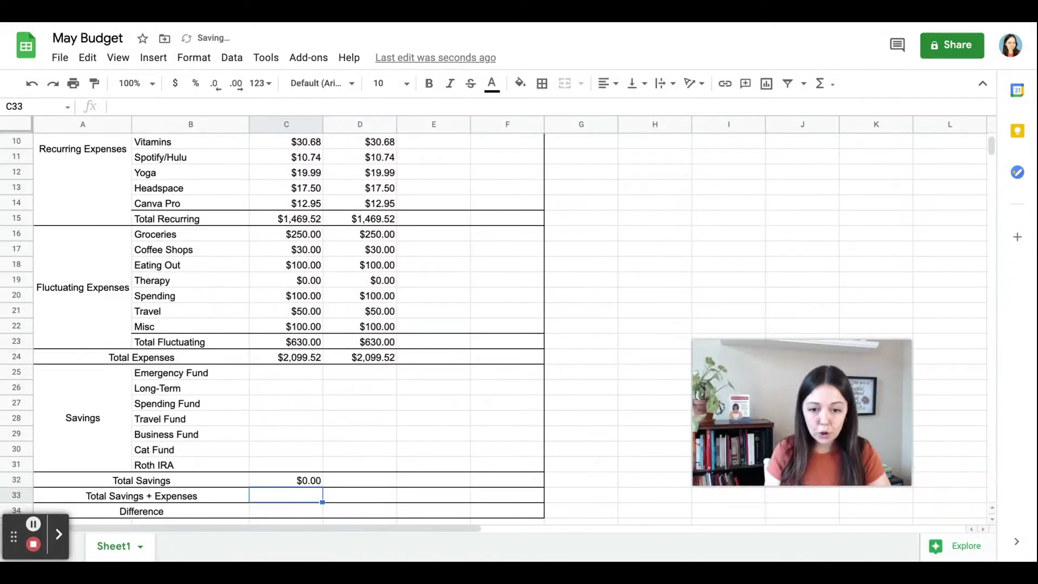
Add total savings and total expenses for the planned amounts in C33 from C32 and C24, and for the actual ones in D33 with =SUM(D32,D24)
type("=SUM")
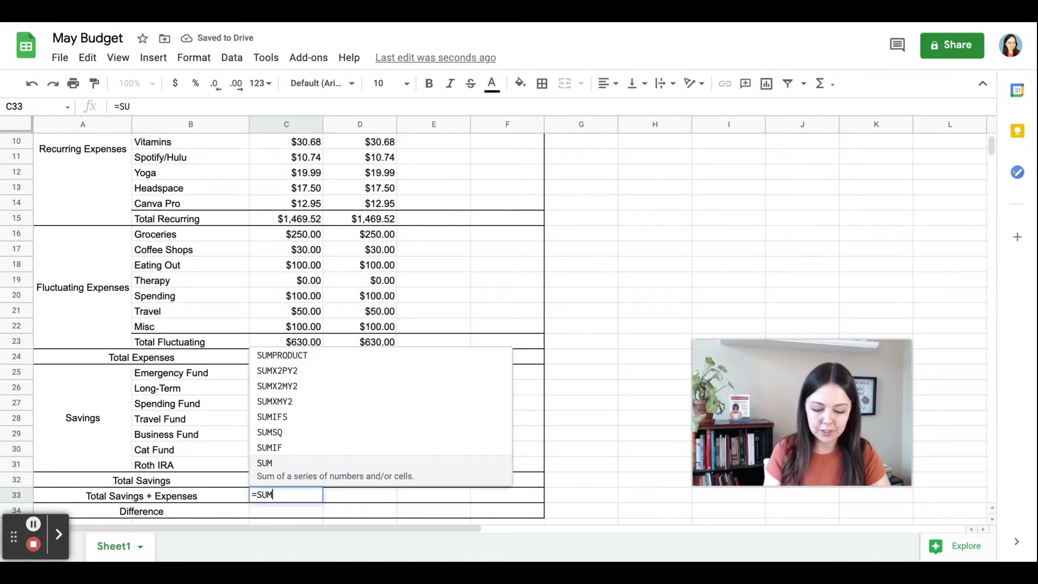
type("(C32,")
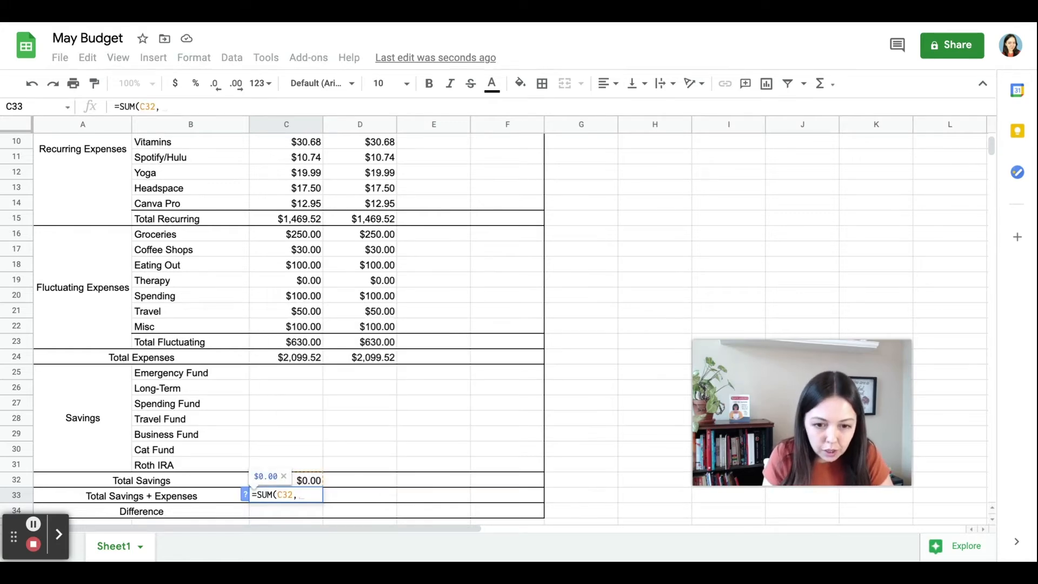
type("C24")
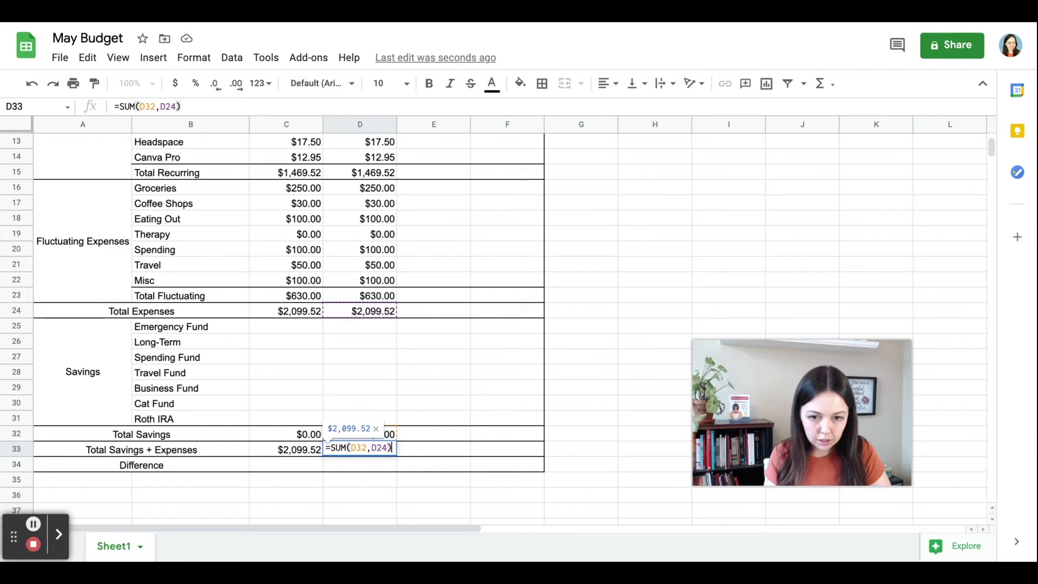
key("Return")
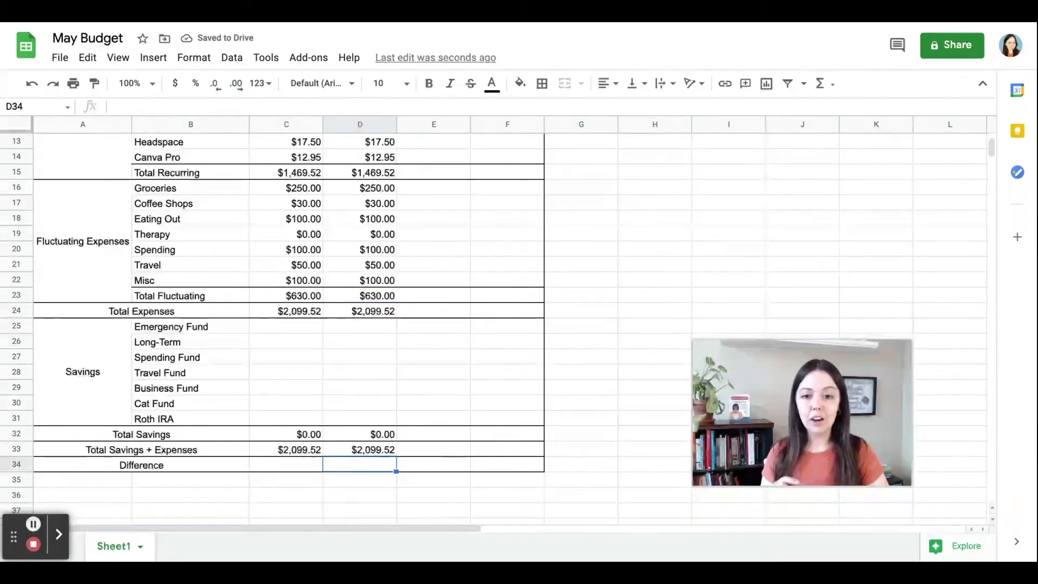
Calculate the actual Difference in D34 with the formula =SUM(D5-D33)
type("=")
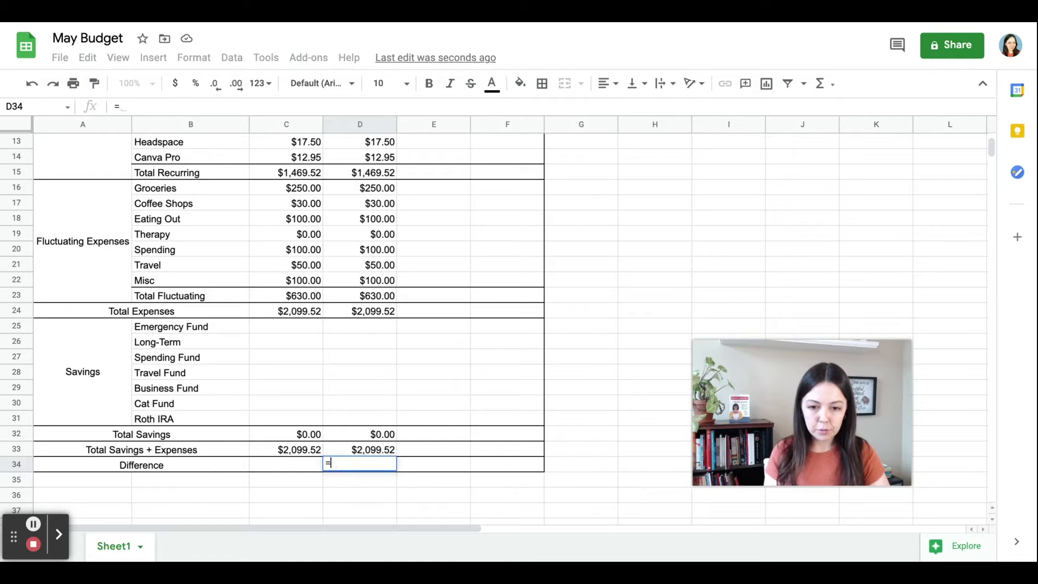
type("SUM(D")
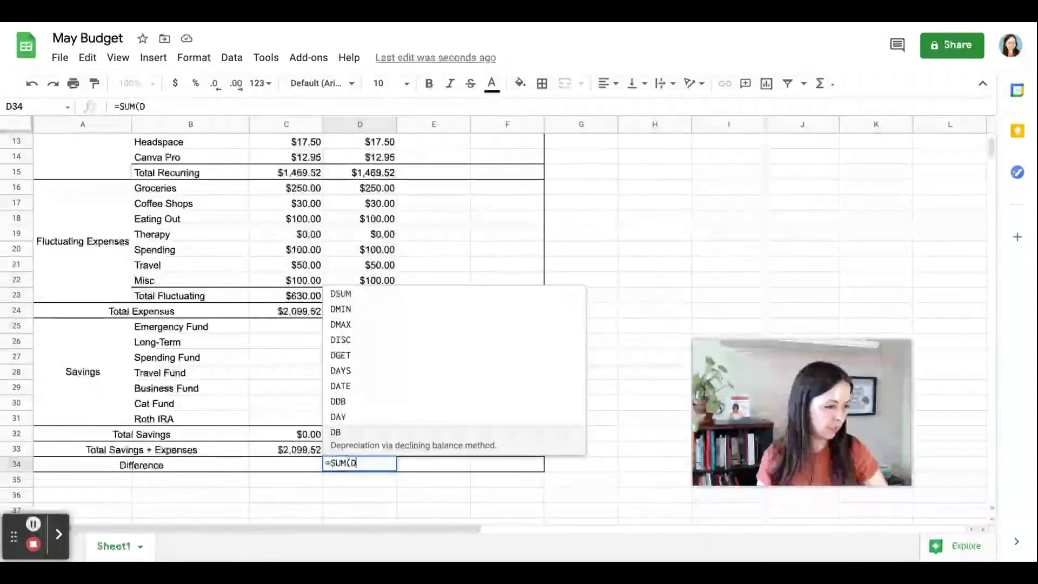
type("5")
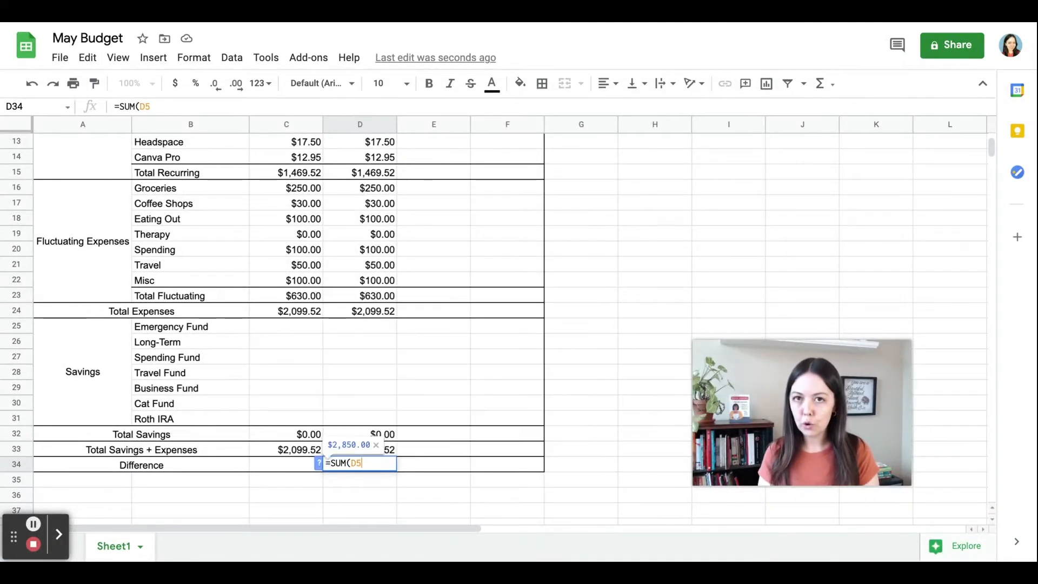
type("-D")
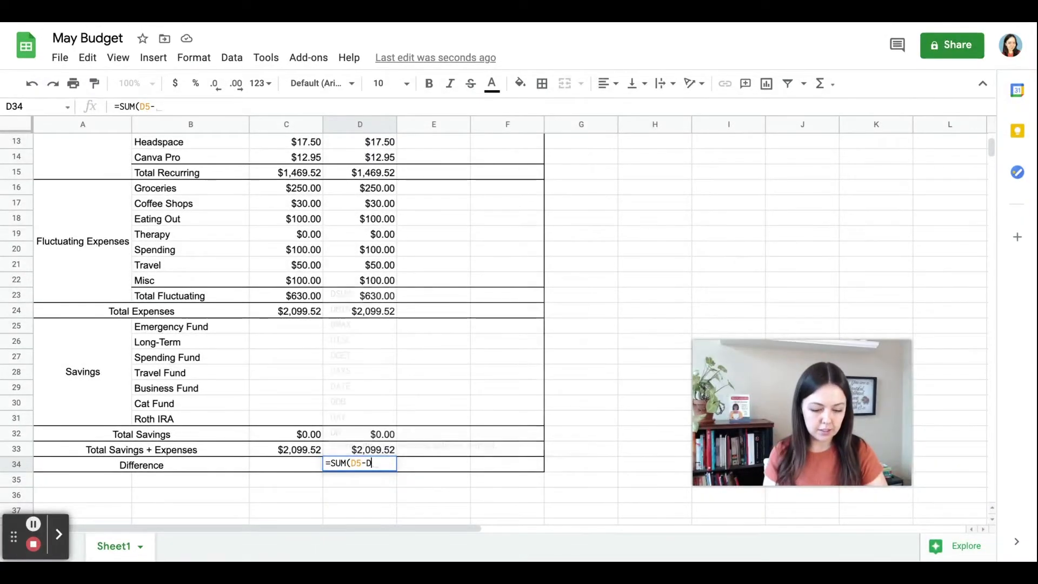
type("33)")
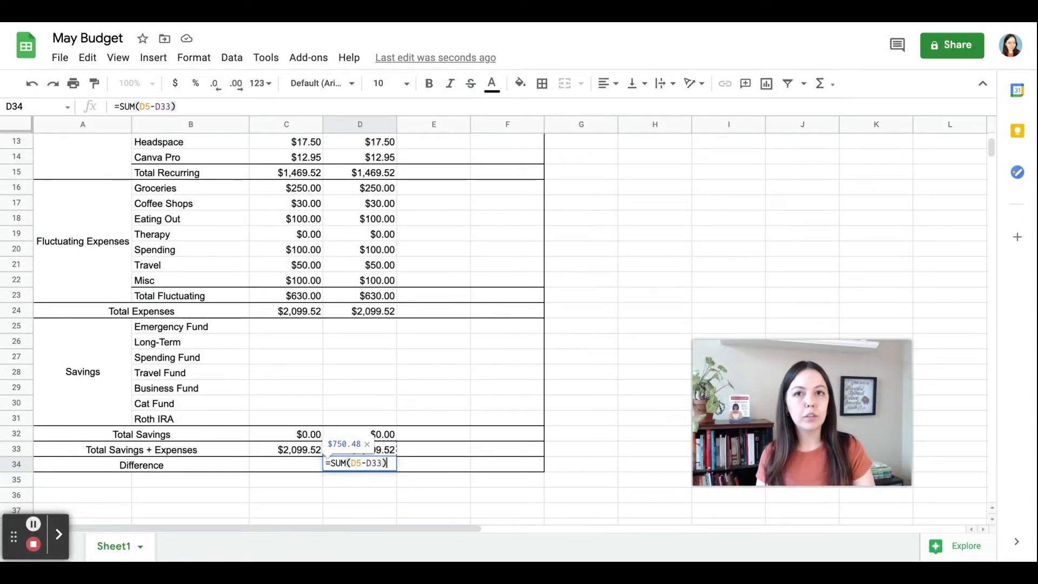
key("Return")
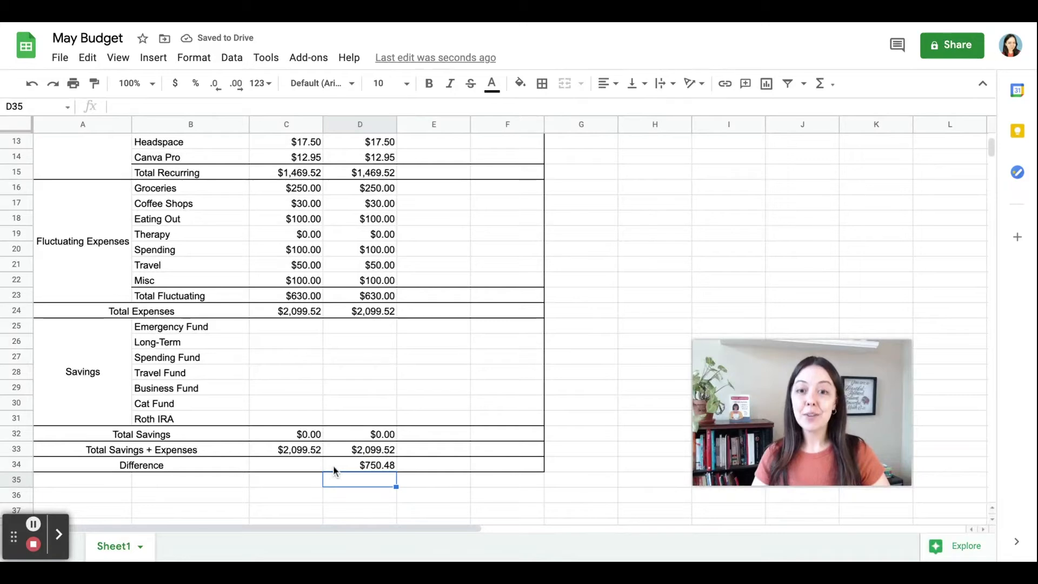
Set the planned and actual Roth IRA savings to $750.48 and the Emergency Fund amounts to $0.00
key("Up")
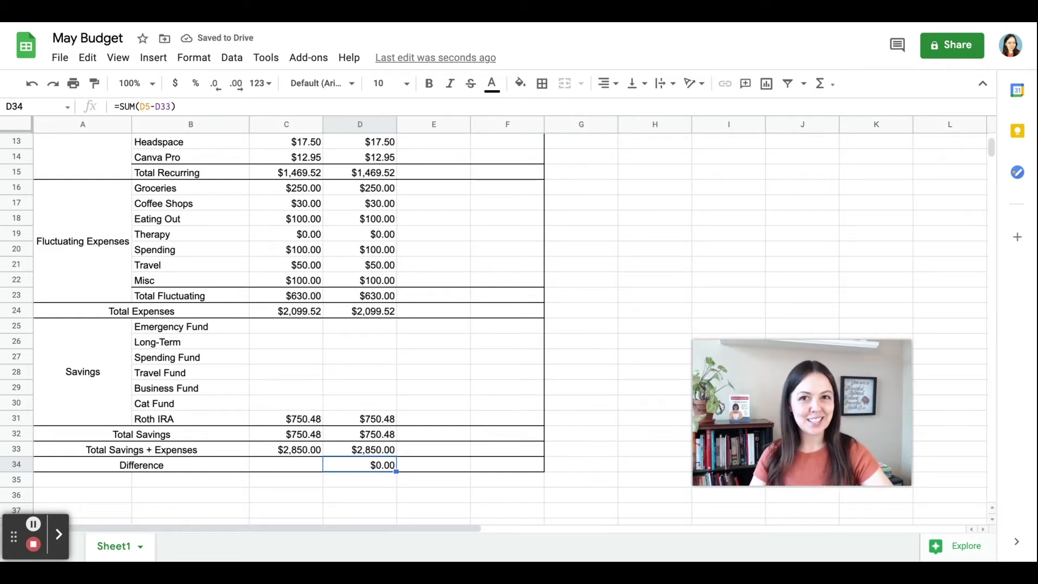
left_click(290, 327)
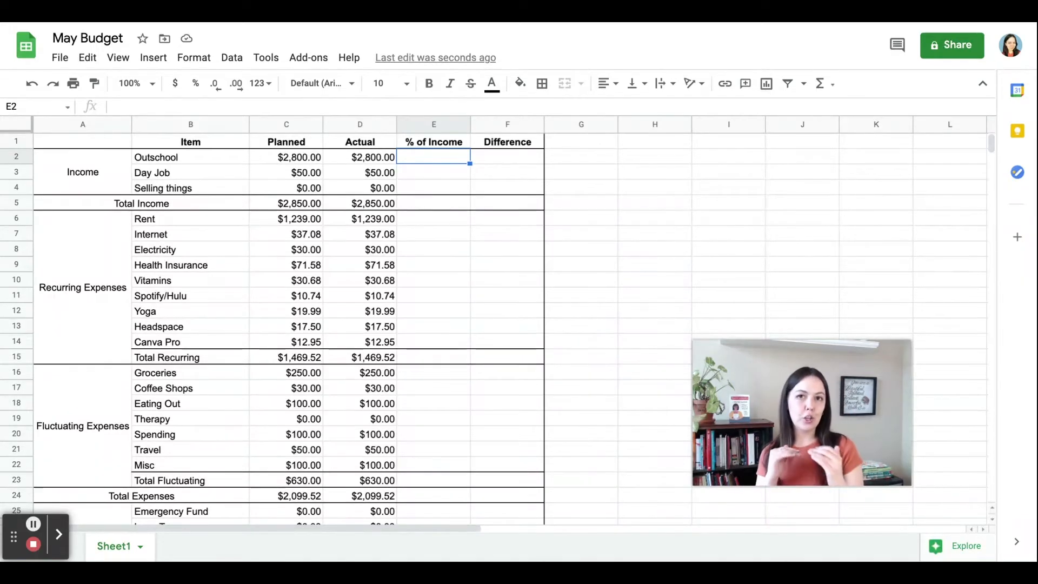
Calculate the % of Income for the three income items in E2:E4 with =D2/D5, =D3/D5 and =D4/D5
left_click(364, 200)
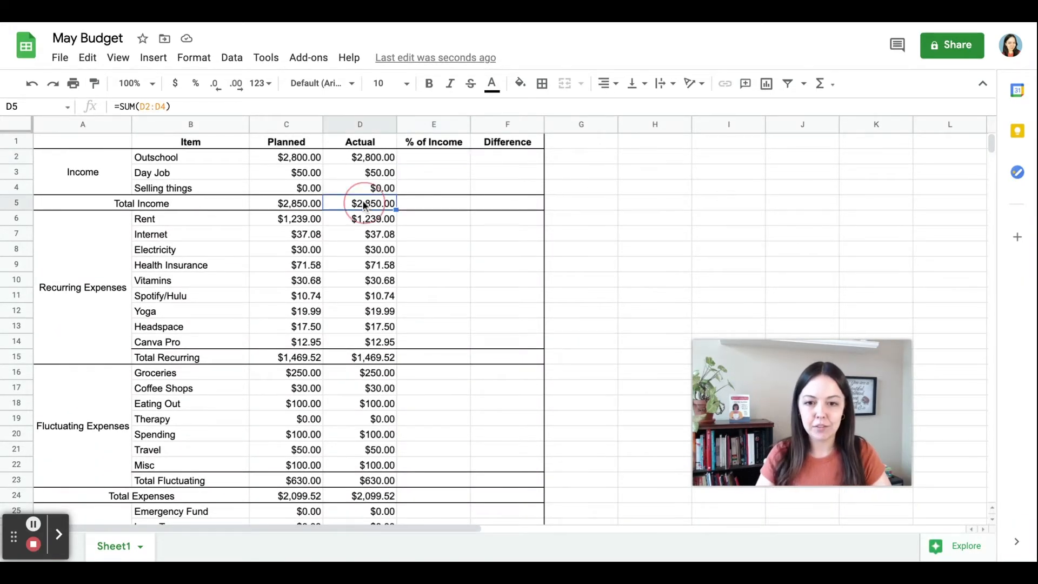
left_click(411, 153)
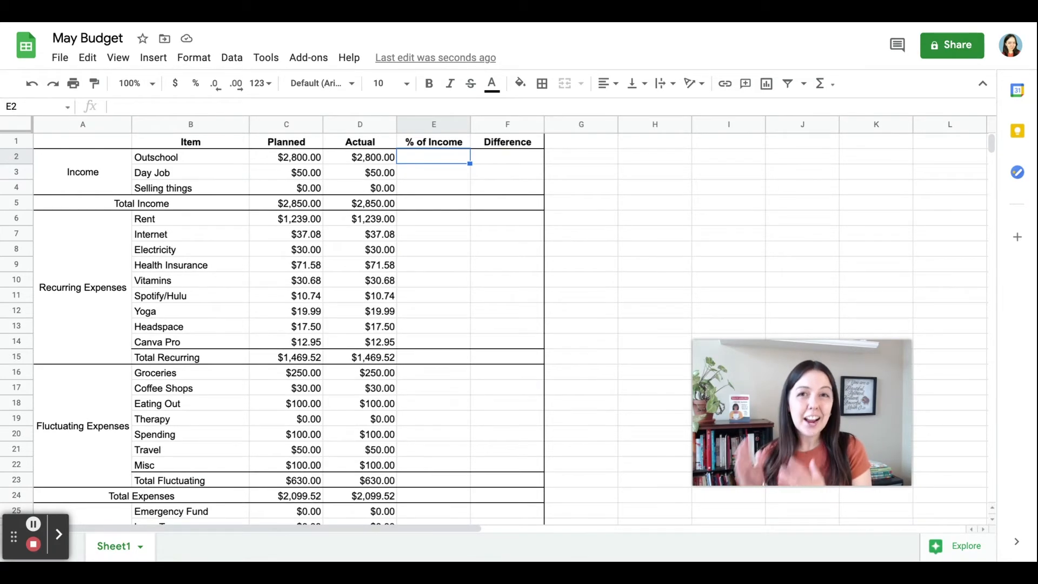
type("=D2/D5")
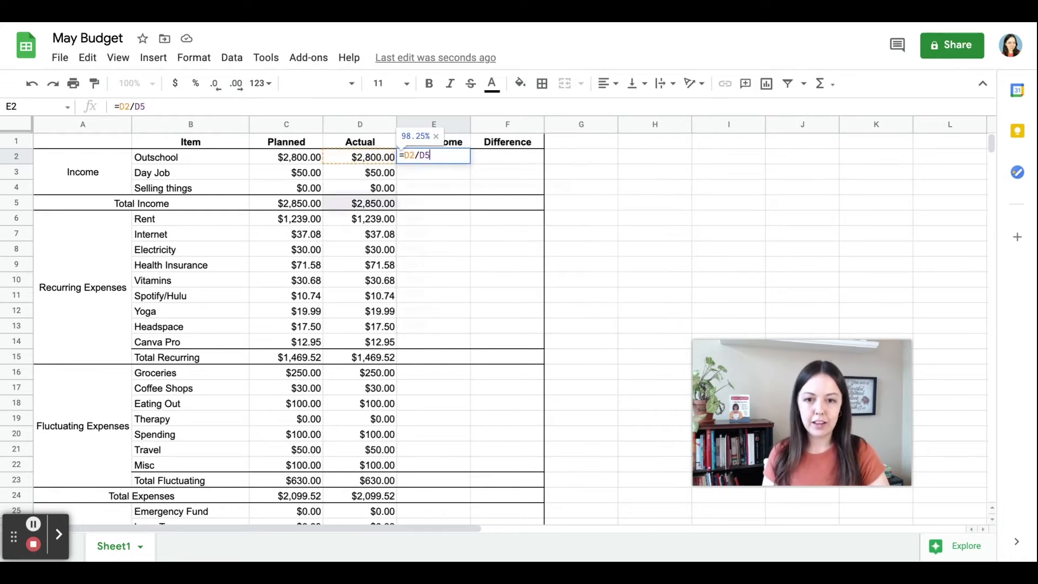
key("Return")
type("=D3/D5")
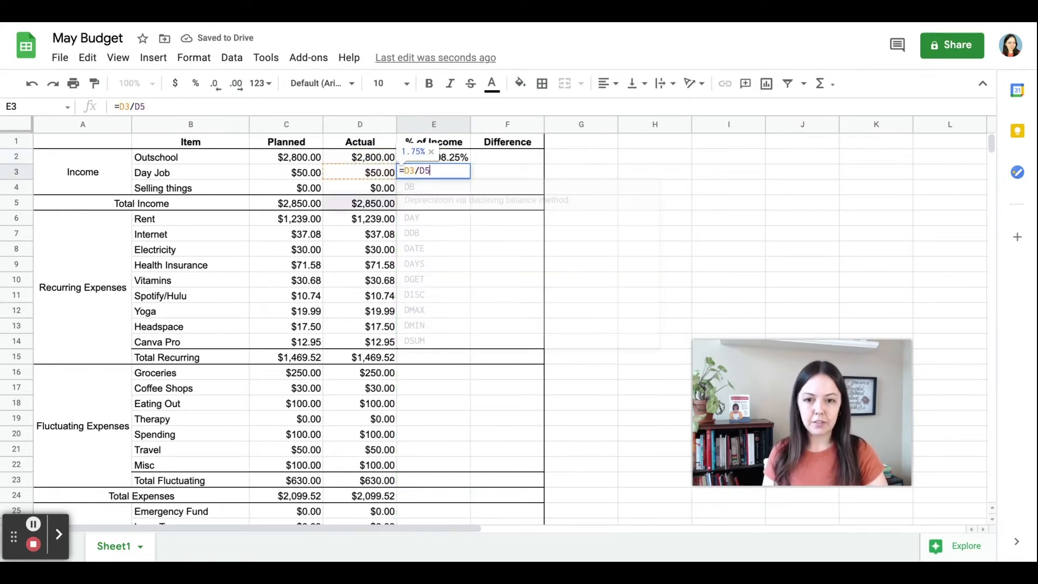
key("Return")
type("=D4/D5")
key("Return")
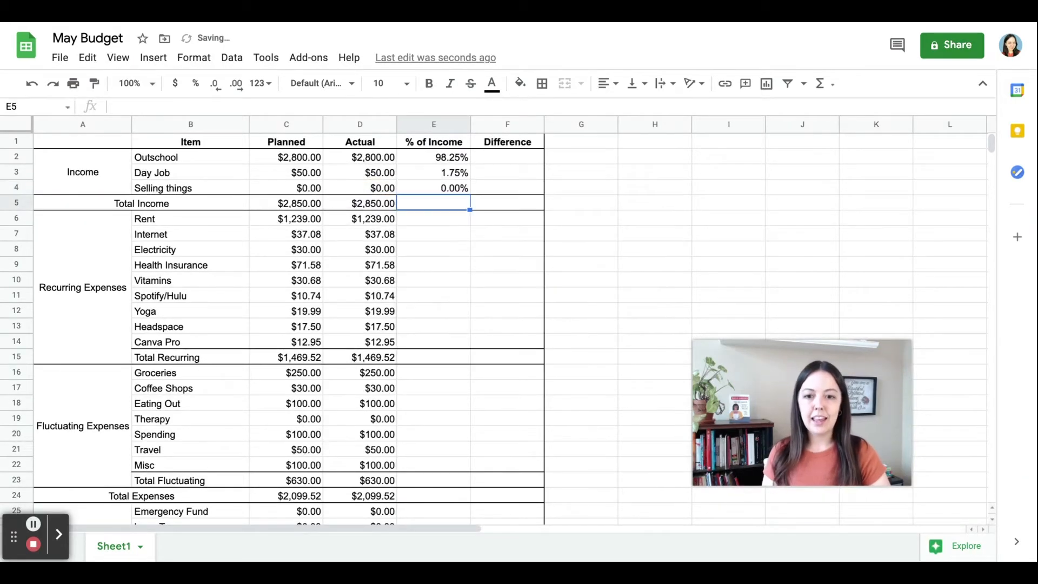
Calculate the % of Income for Total Income in E5 with =D5/D5 and for Rent in E6 with =D6/D5
type("=")
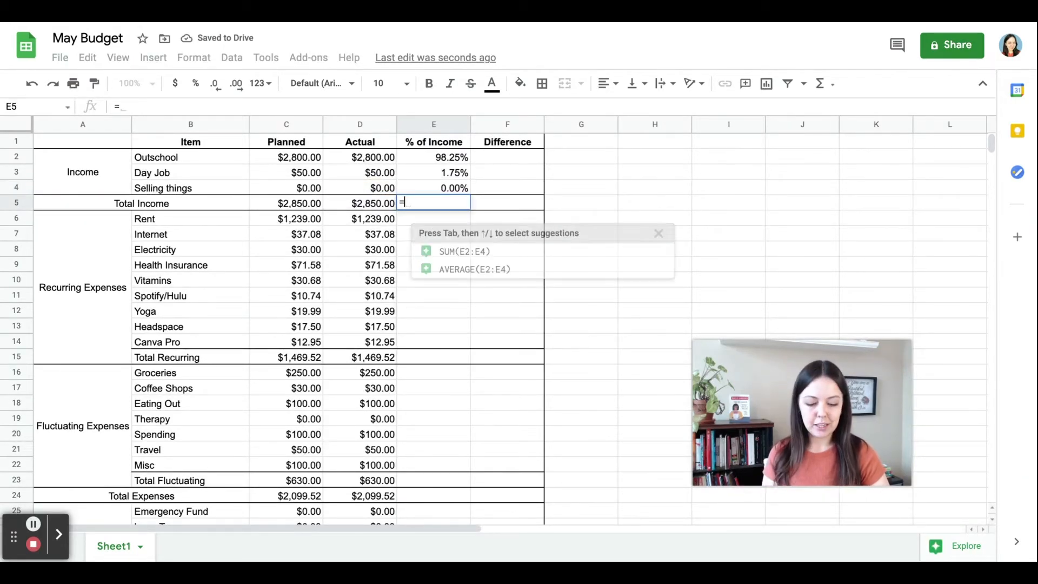
type("D5/D5")
key("Return")
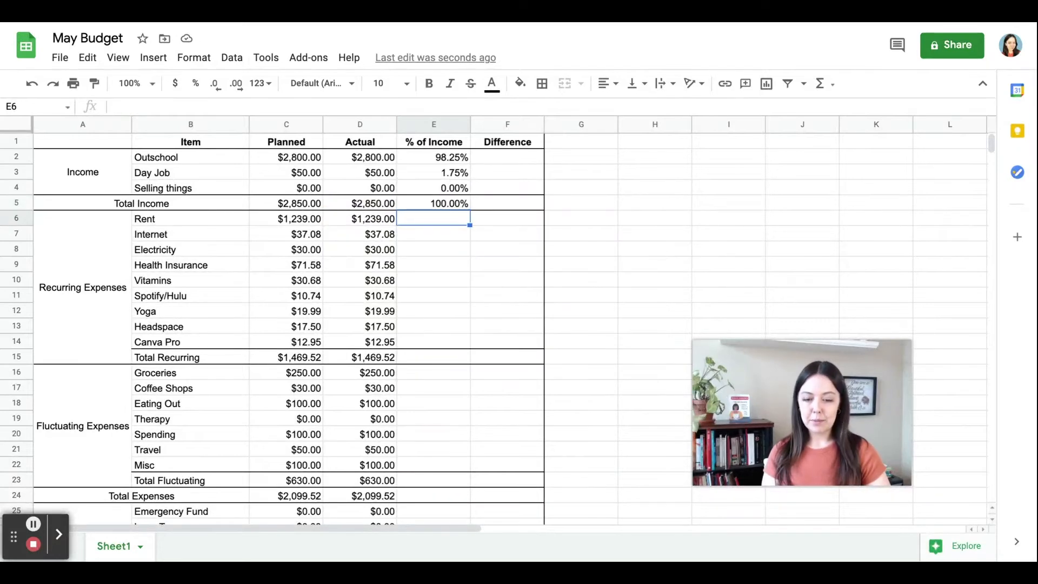
type("=D6/D5")
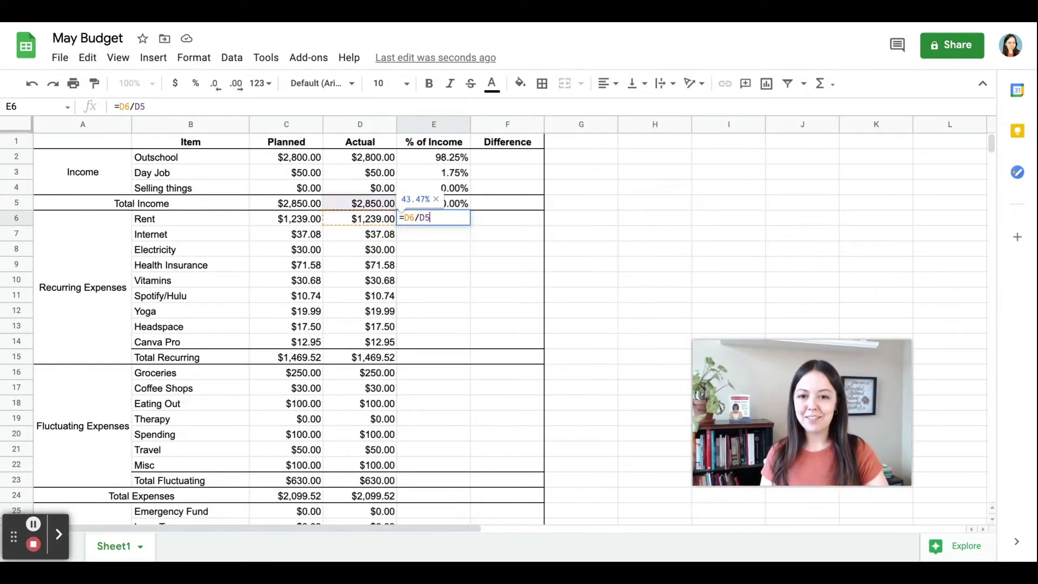
key("Return")
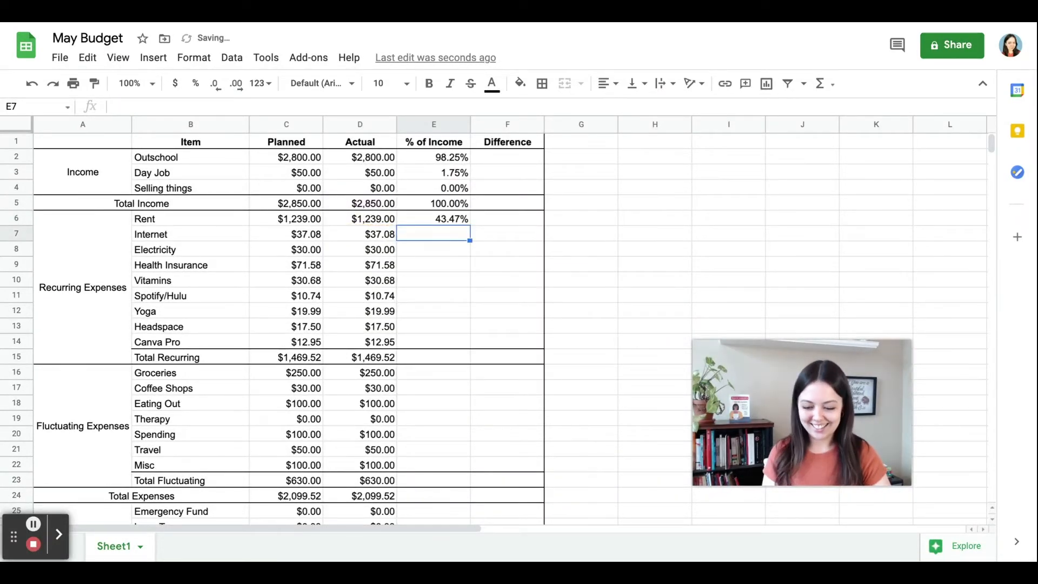
Calculate the % of Income for the remaining rows E7:E33 by dividing each actual amount by D5, starting with =D7/D5
type("=D7/D5")
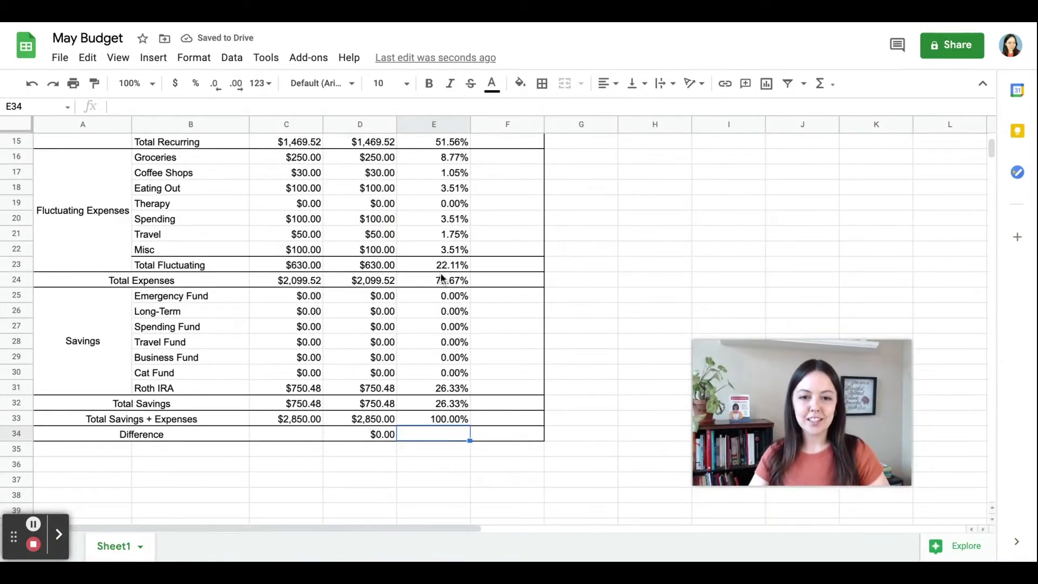
Examine the % of Income results for rent and each total row, and compare the Groceries actual amount with its empty Difference cell
scroll(440, 272, "up", 5)
left_click(437, 204)
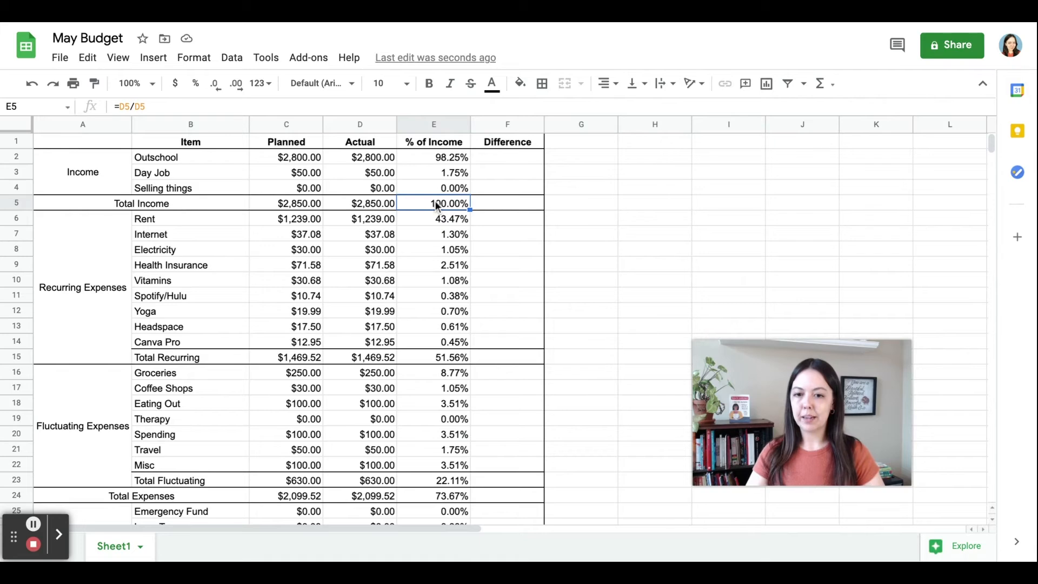
left_click(438, 360)
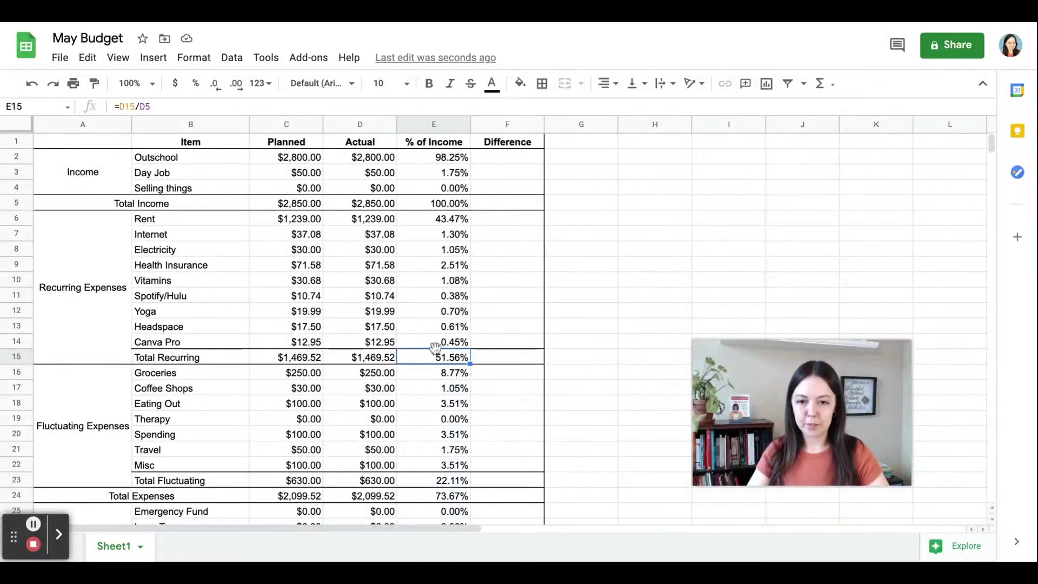
left_click(376, 223)
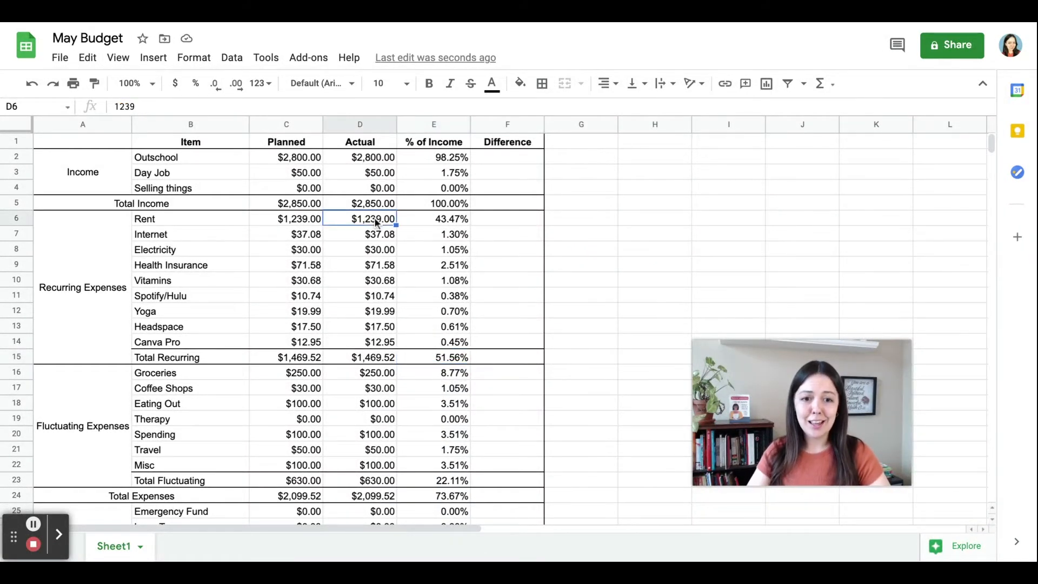
left_click(448, 222)
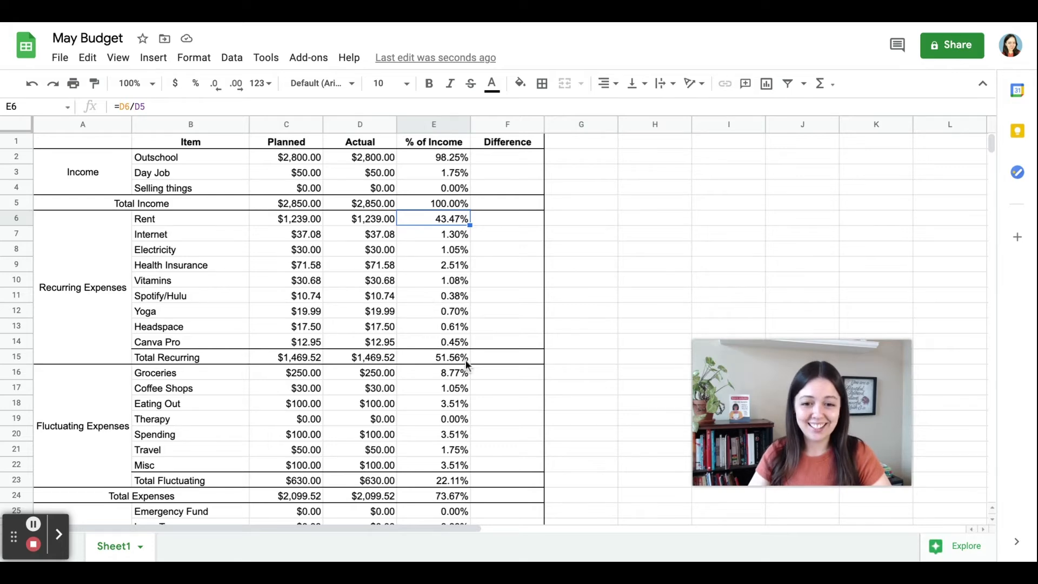
scroll(458, 376, "down", 3)
left_click(451, 376)
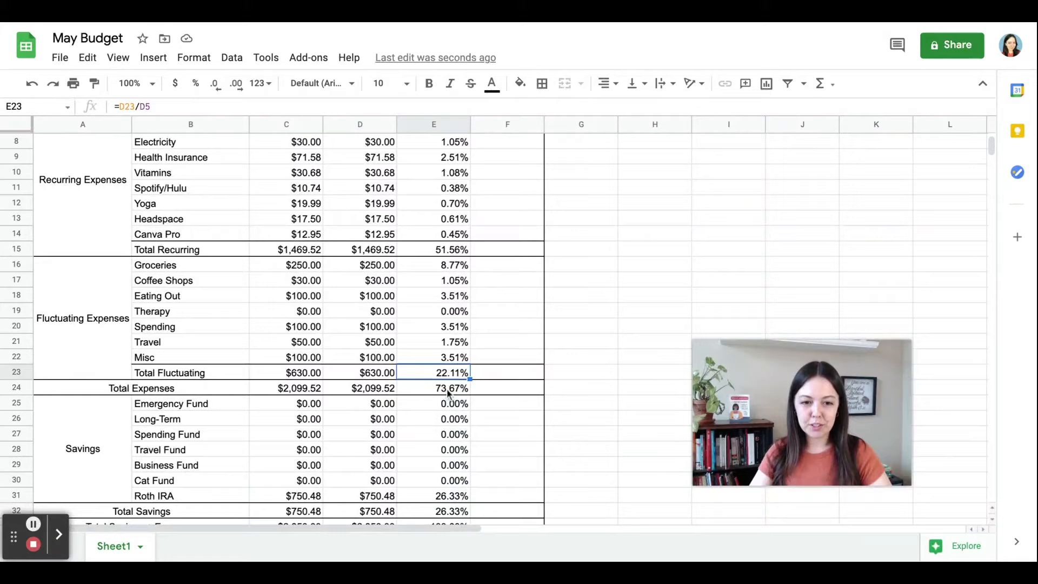
key("Down")
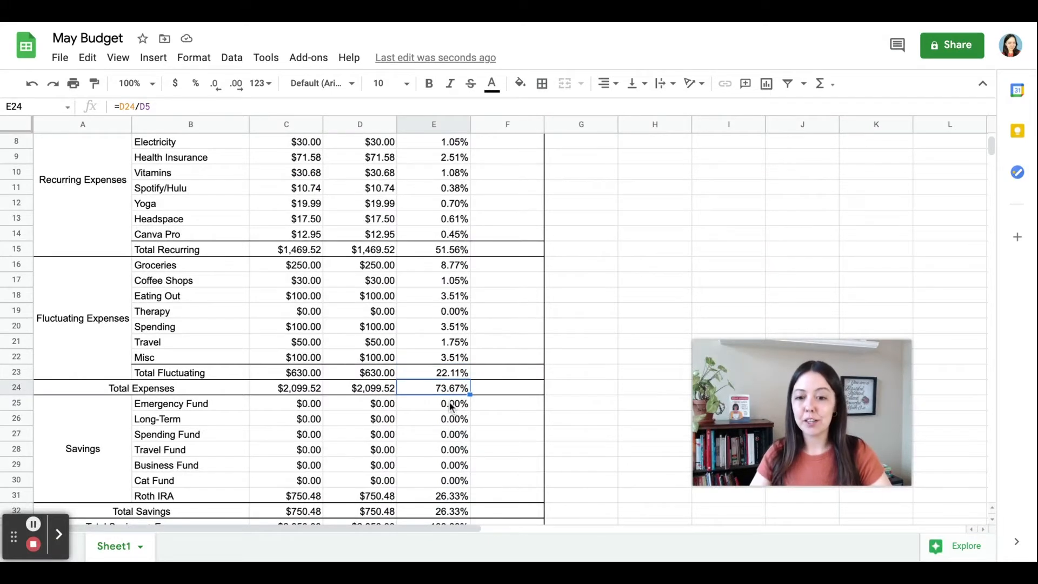
scroll(289, 325, "down", 1)
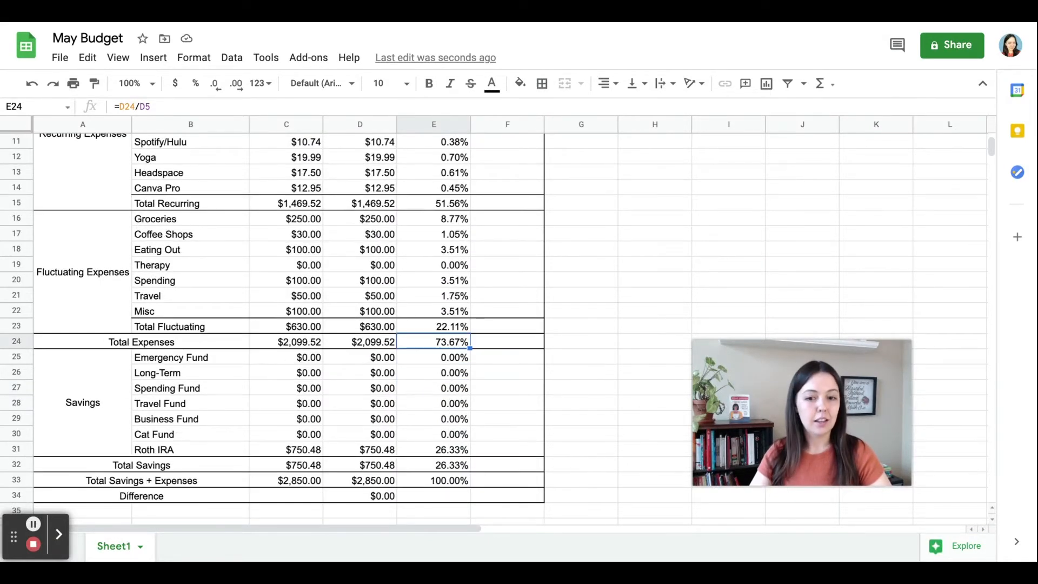
left_click(459, 467)
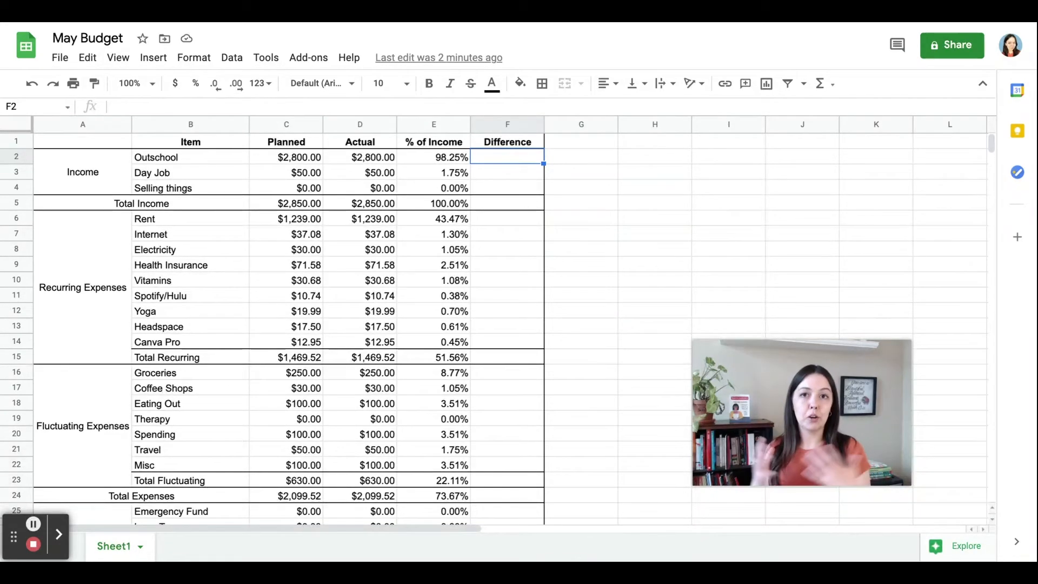
left_click(377, 376)
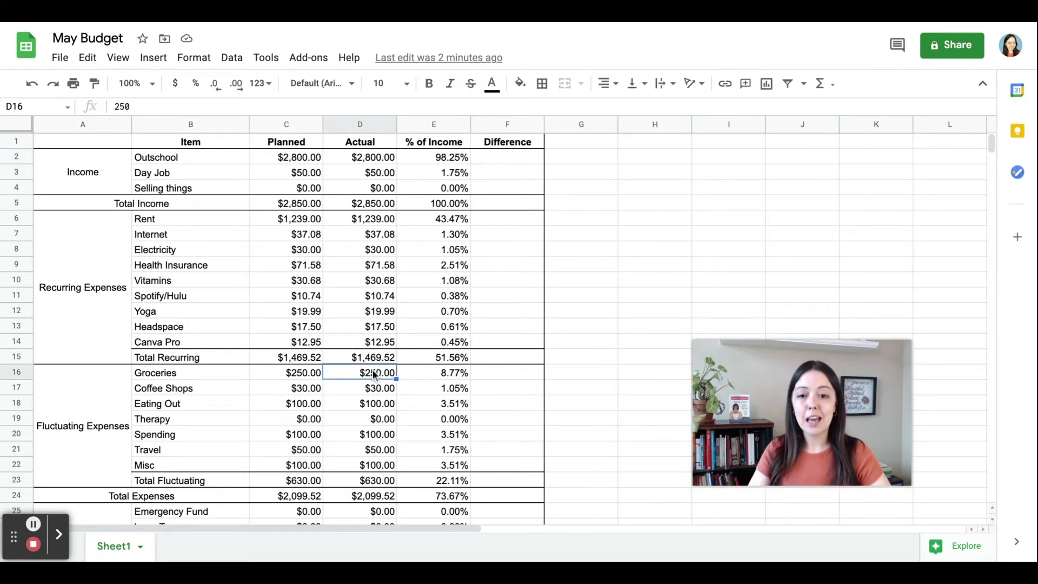
left_click(511, 373)
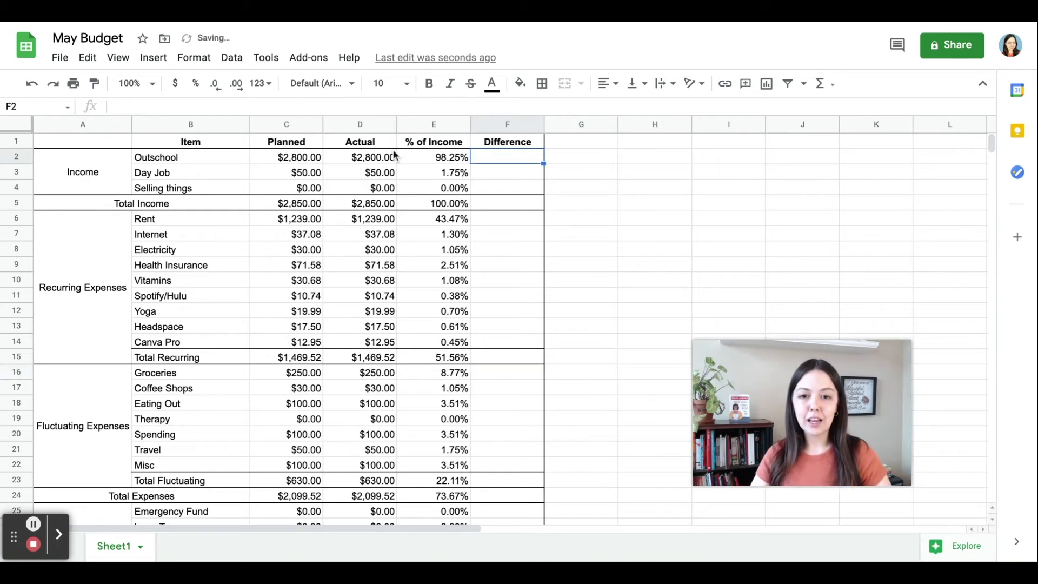
Calculate the Difference for Outschool in F2 as actual minus planned with the formula =D2-C2
left_click(390, 157)
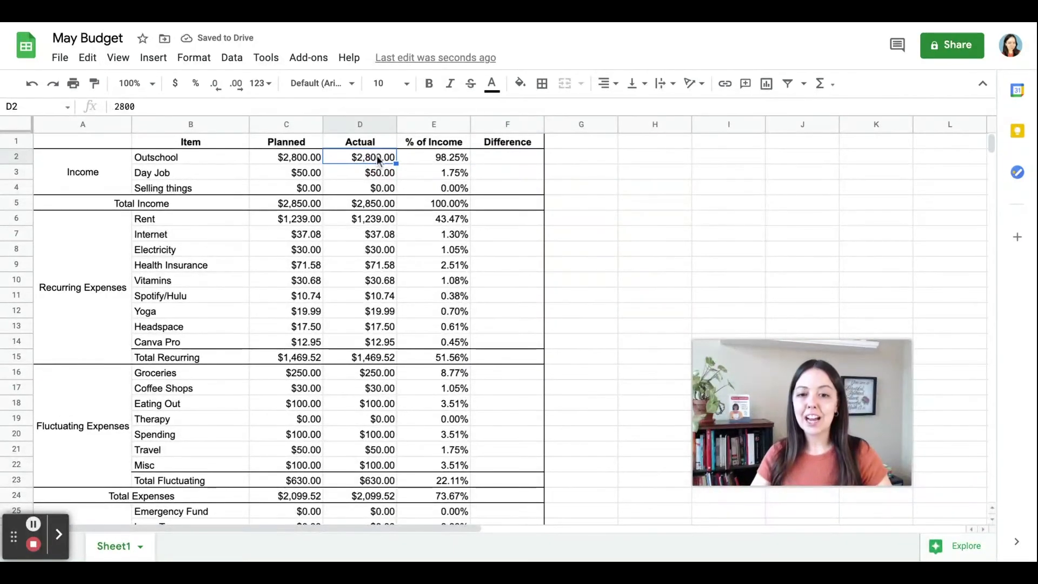
left_click(299, 157)
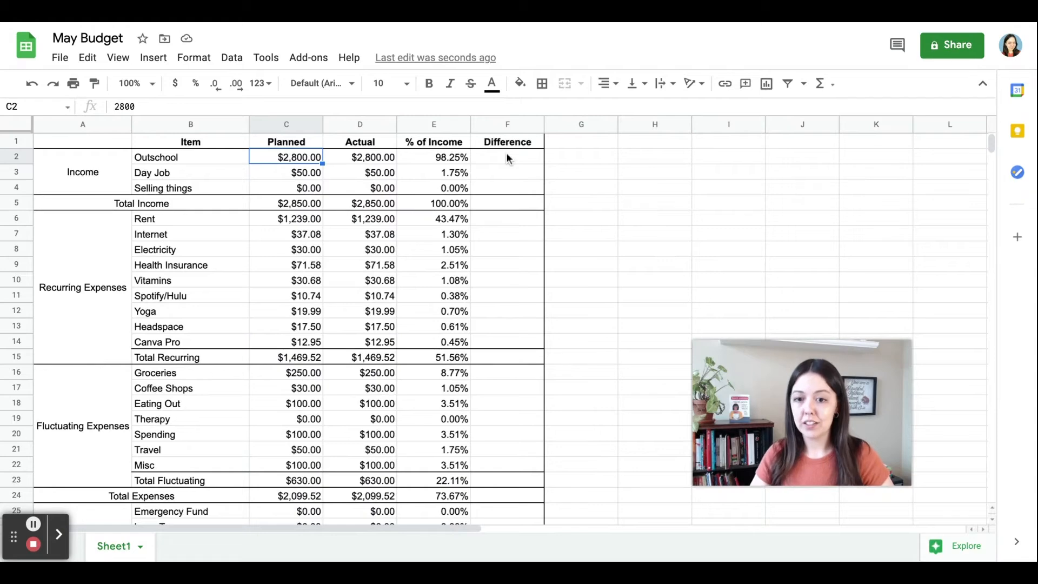
left_click(507, 157)
type("=D")
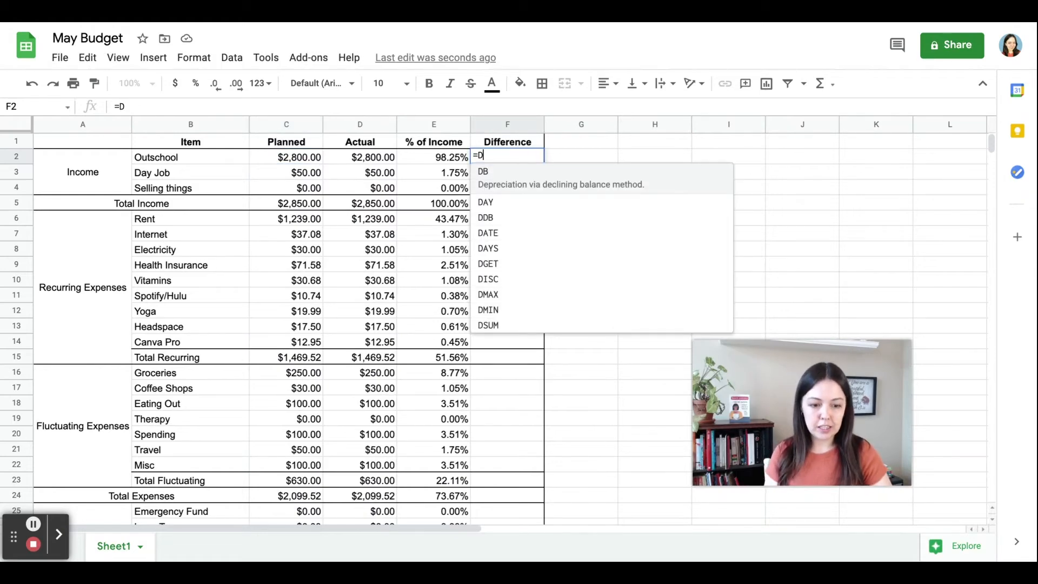
type("2-C2")
key("Return")
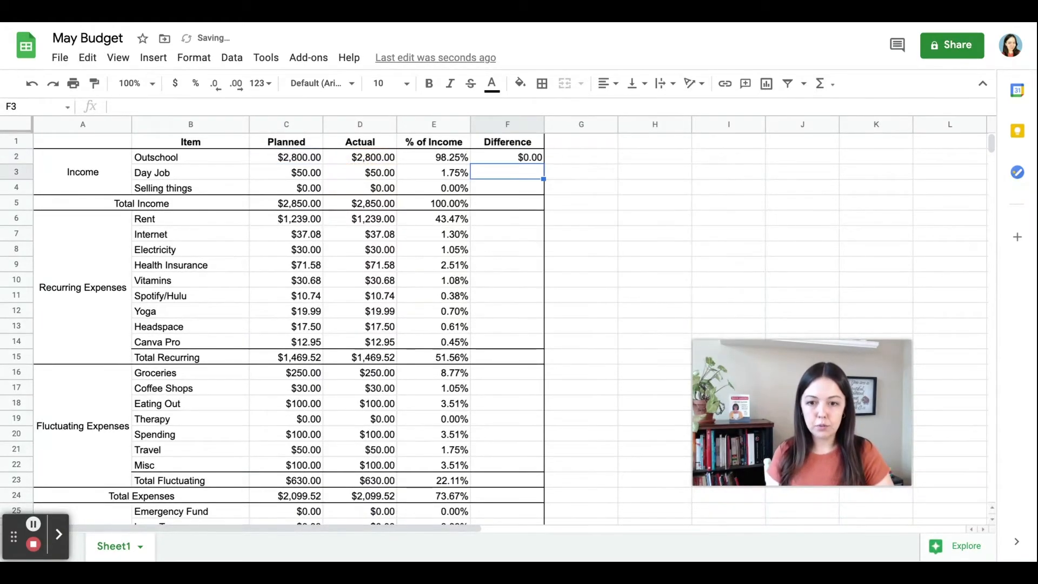
Fill the F2 Difference formula down through Total Income in F5
key("Up")
left_click_drag(543, 164, 543, 203)
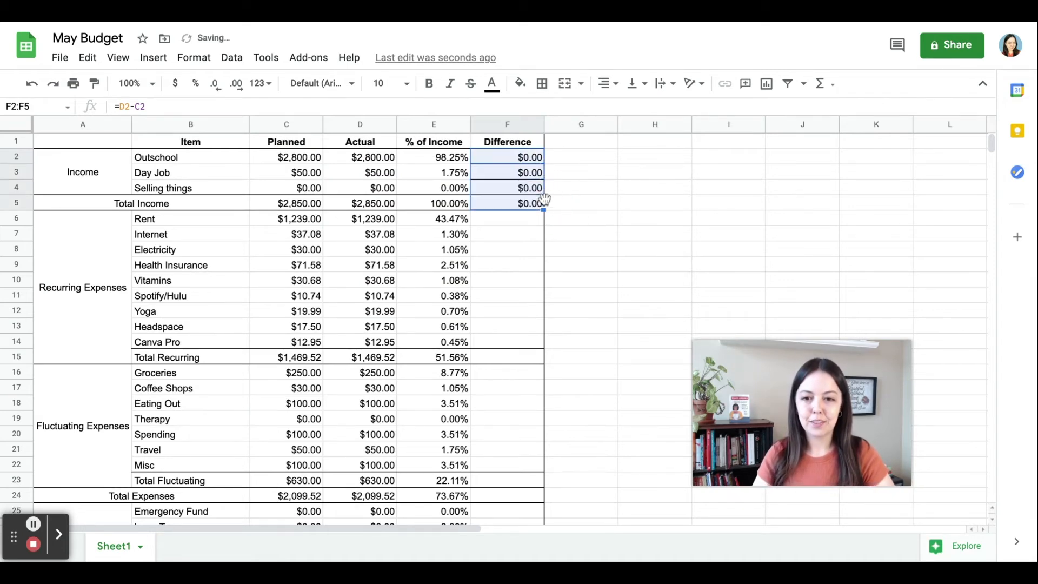
left_click(538, 204)
Clear the borders on F2:F5 and reapply the right and bottom borders to match the rest of the table
left_click_drag(524, 160, 527, 204)
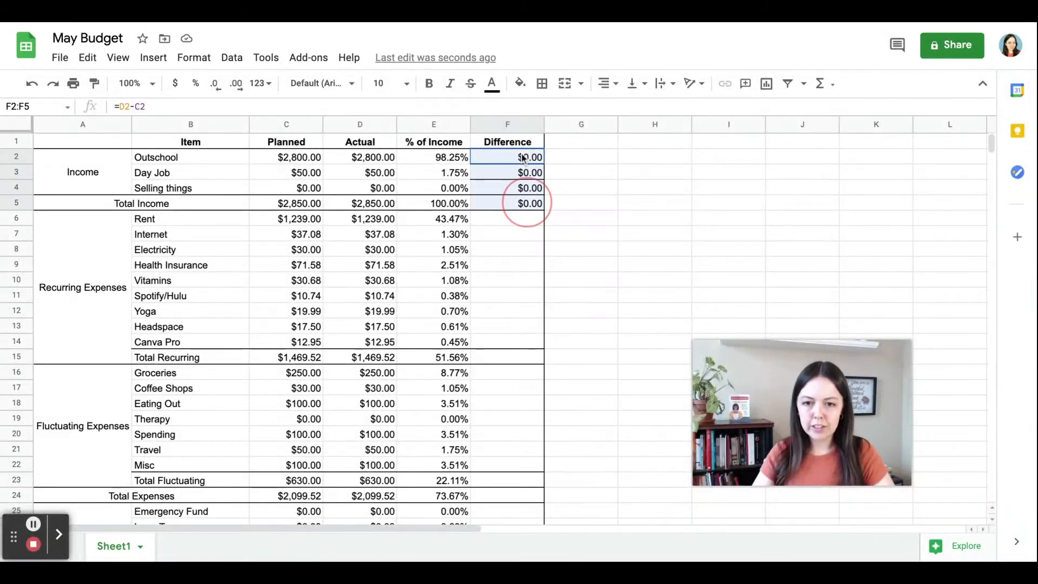
left_click(541, 83)
left_click(625, 132)
left_click(586, 131)
left_click(606, 130)
left_click(520, 205)
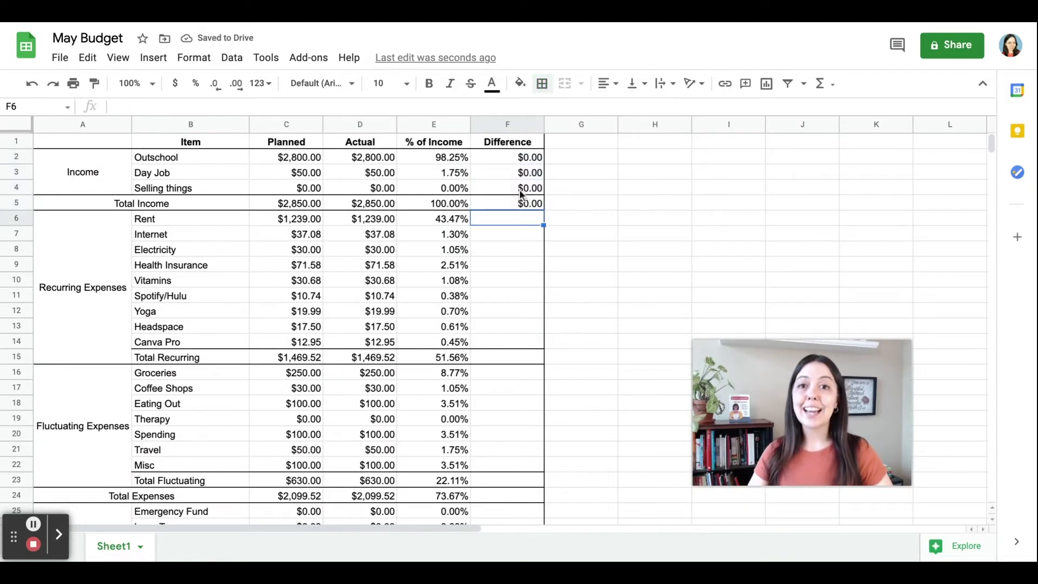
Calculate the Difference for Rent in F6 with =C6-D6 and extend the planned-minus-actual formula through Total Expenses in F24
left_click(378, 218)
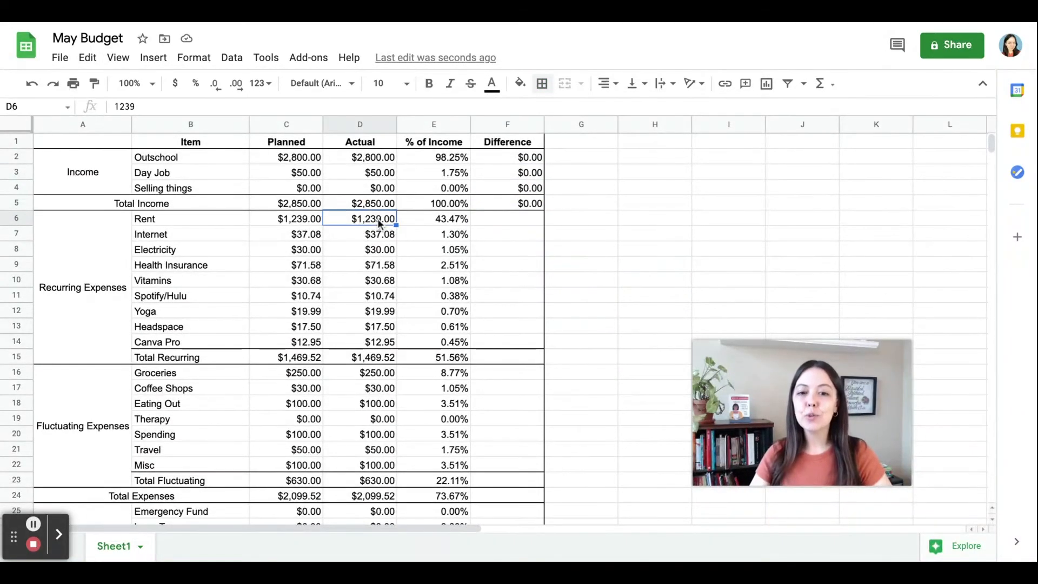
left_click(314, 220)
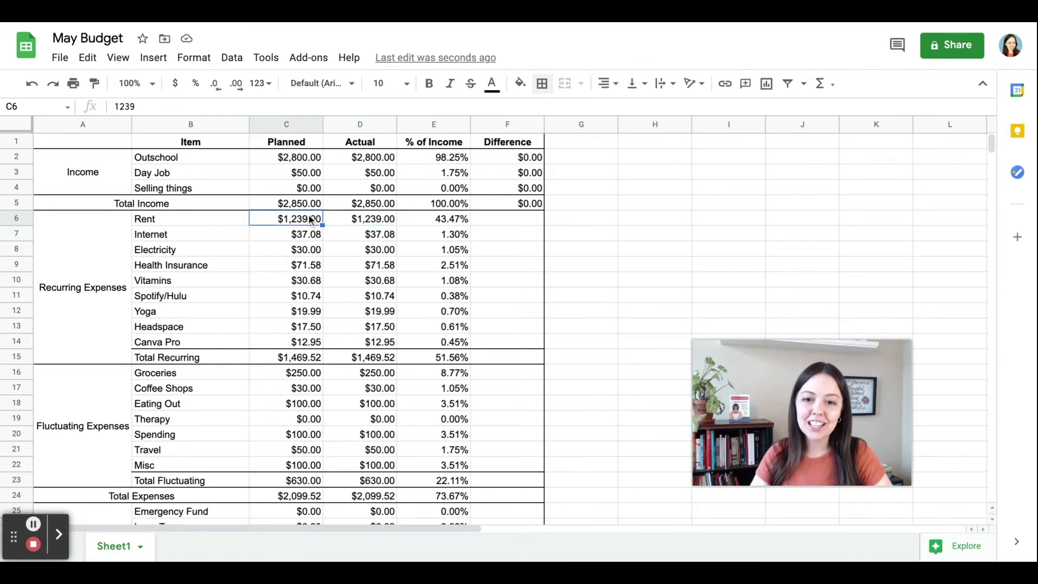
left_click(478, 219)
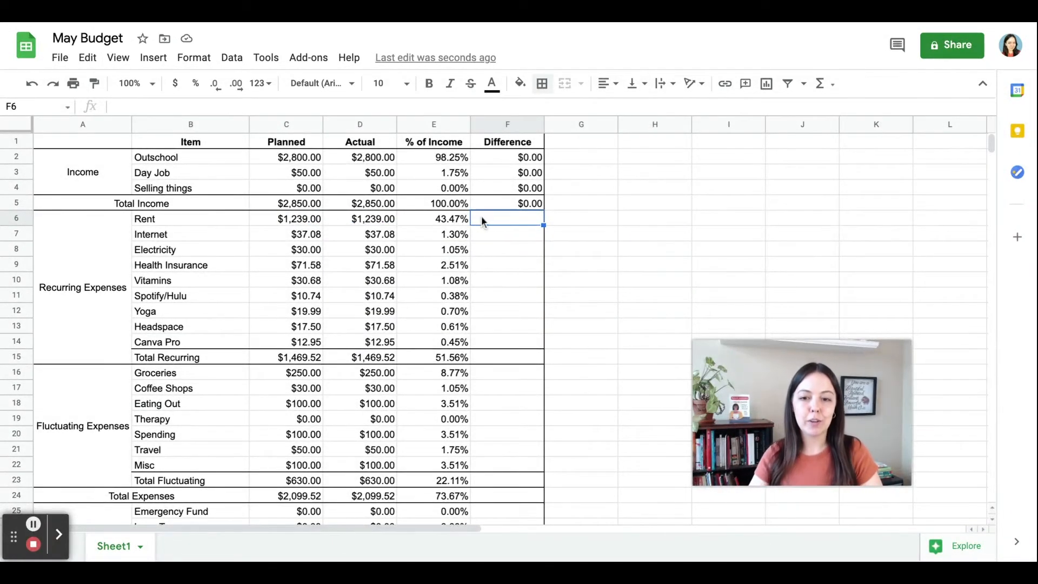
type("=C")
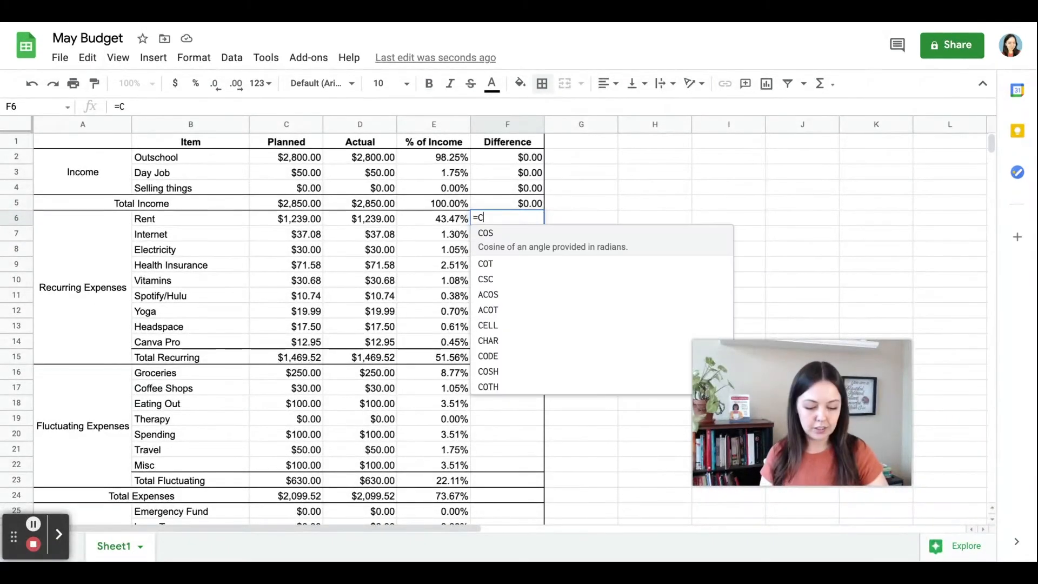
type("6-D6")
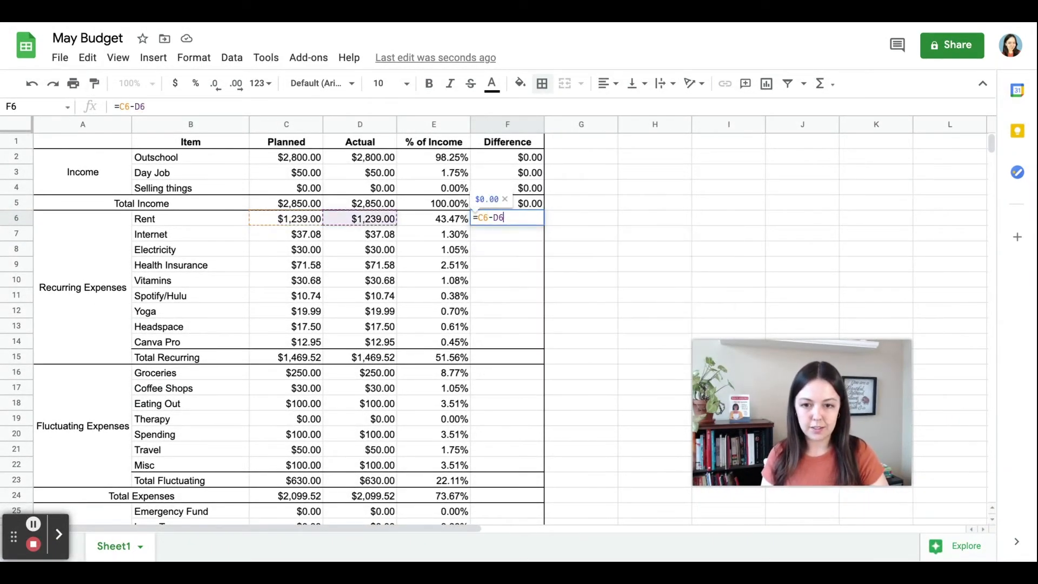
key("Return")
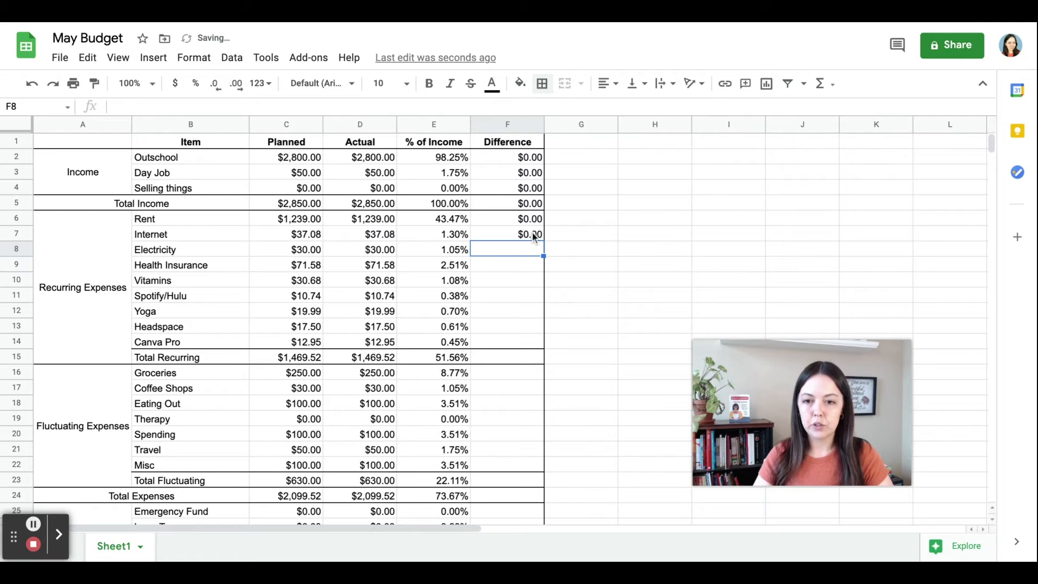
left_click_drag(543, 240, 542, 347)
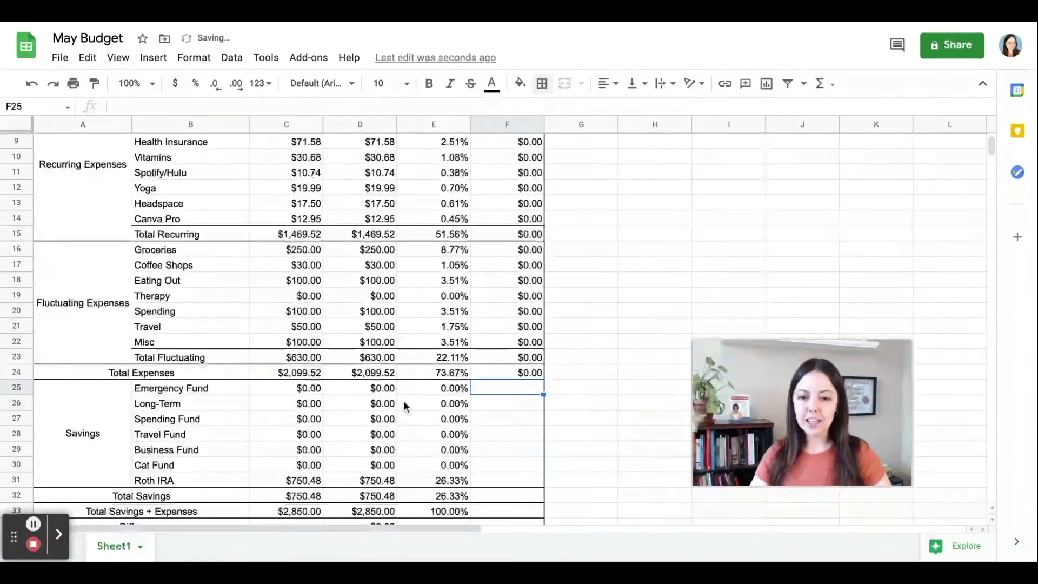
Calculate the Difference for the Emergency Fund in F25 with =D25-C25 and extend the formula through Total Savings in F32
left_click(380, 388)
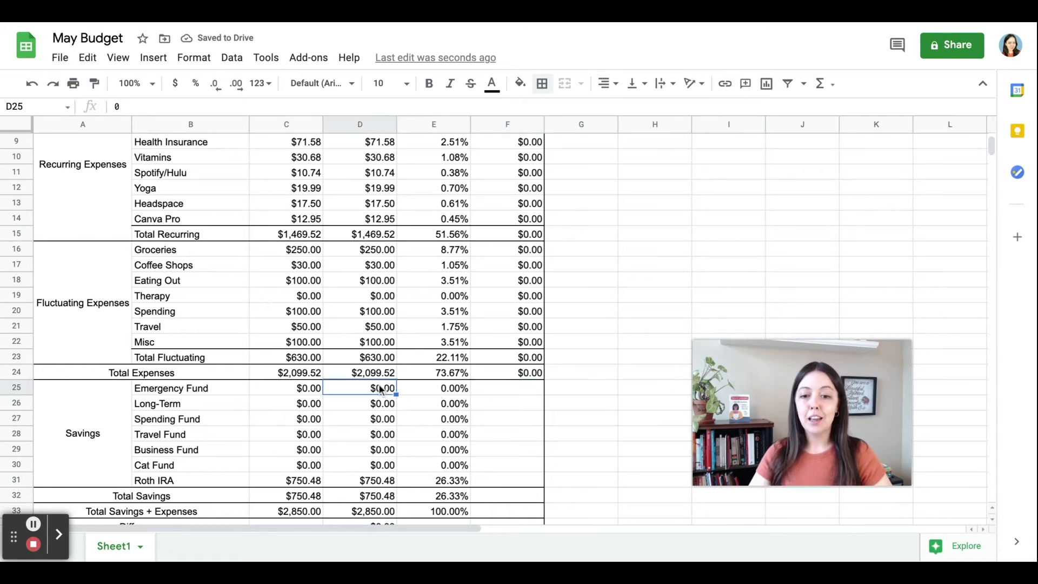
left_click(299, 387)
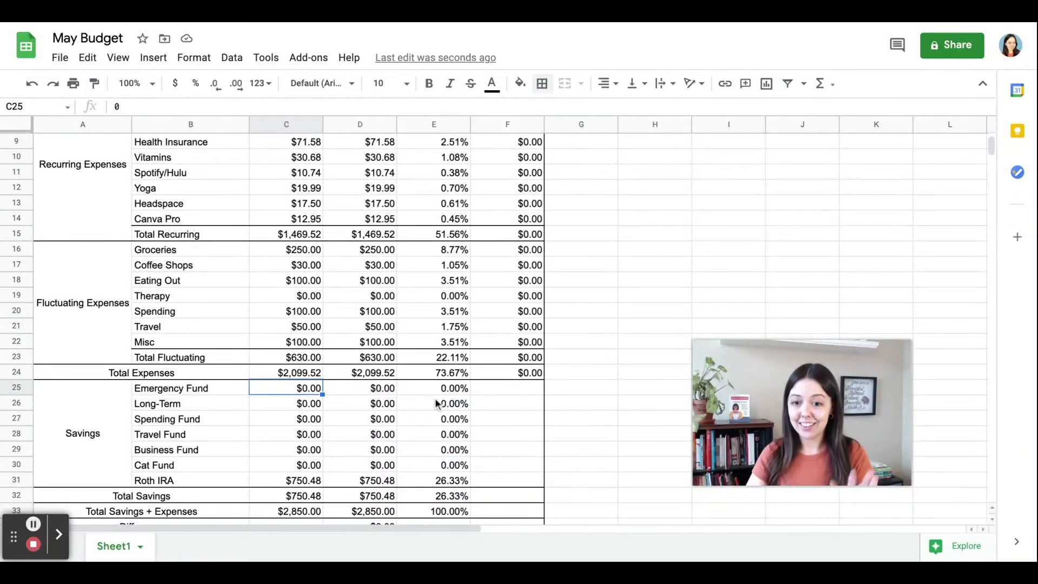
left_click(485, 388)
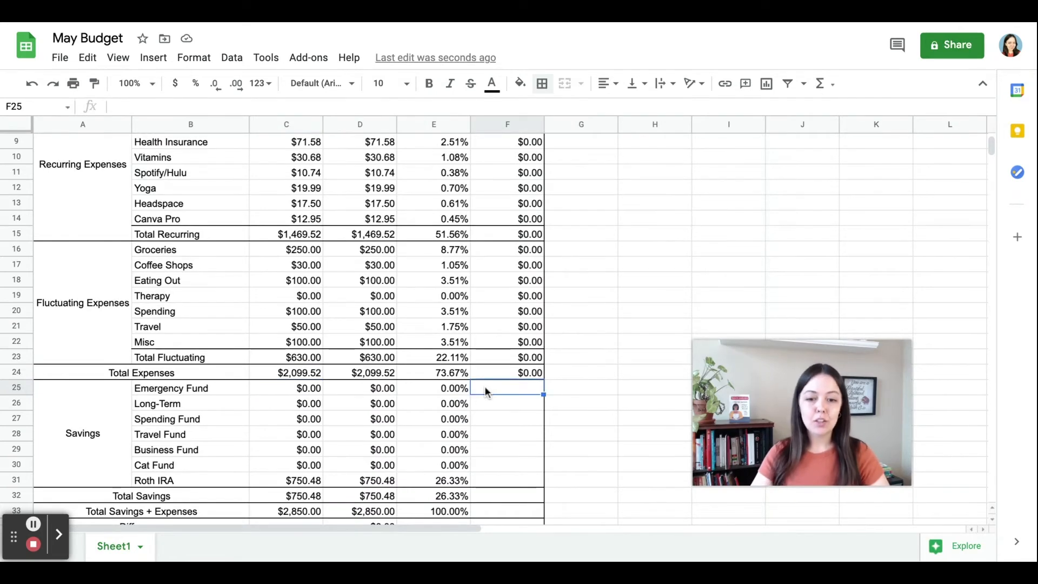
type("=")
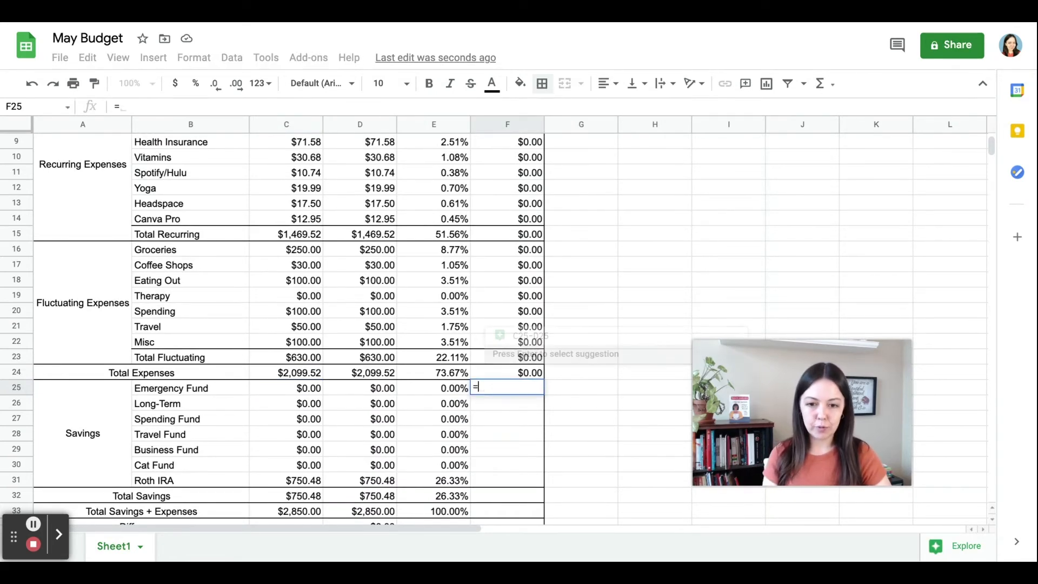
type("D25")
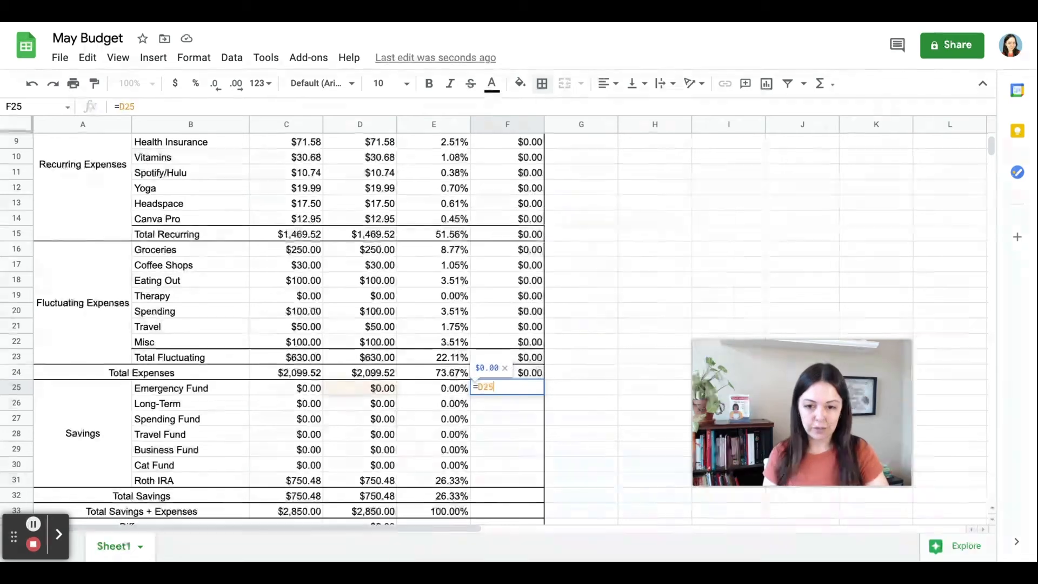
type("-C")
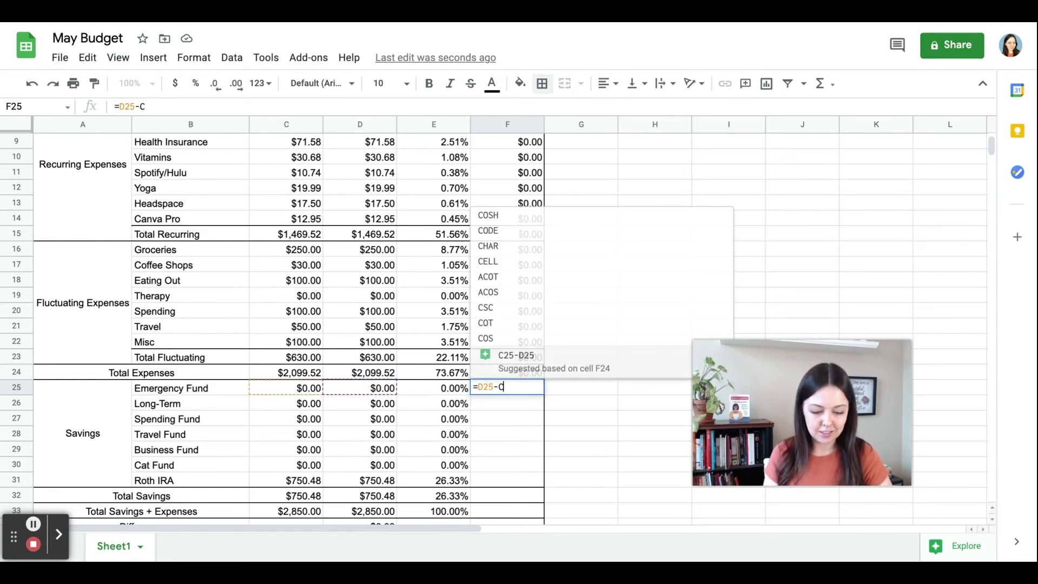
type("25")
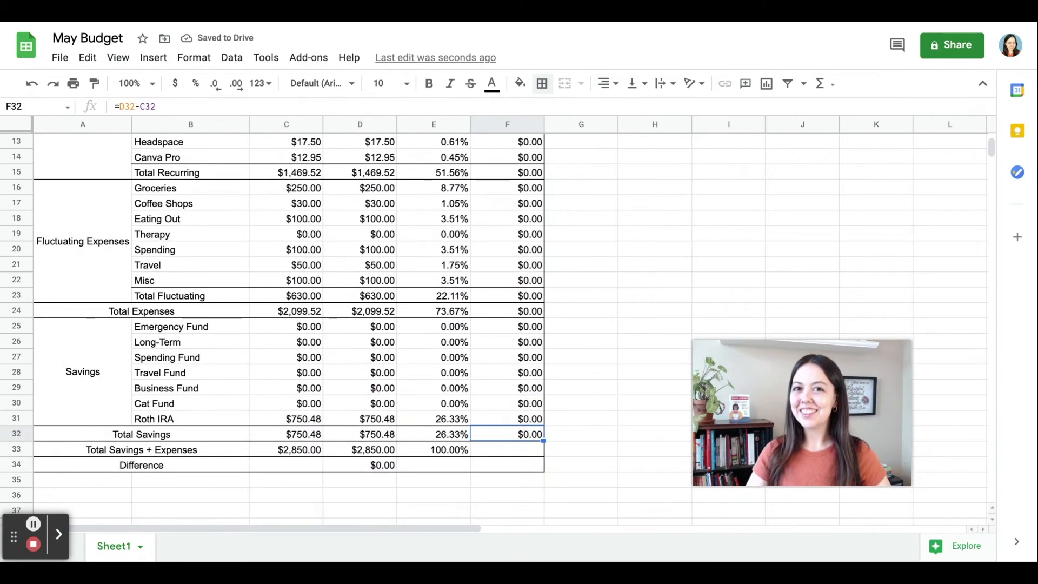
Add a conditional formatting rule to the Difference cells F2:F32 that shows values greater than or equal to 0 in green text
scroll(526, 417, "up", 4)
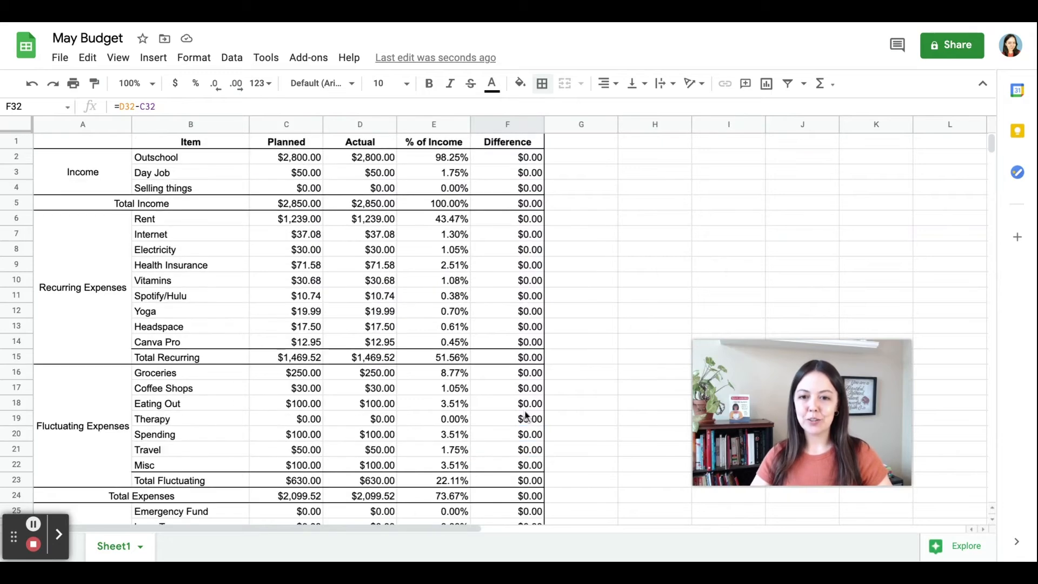
left_click(514, 156)
key("shift+Down")
key("shift+Down")
key("shift+Down")
key("shift+Down")
key("shift+Down")
key("shift+Down")
key("shift+Down")
key("shift+Down")
key("shift+Down")
key("shift+Down")
key("shift+Down")
key("shift+Down")
key("shift+Down")
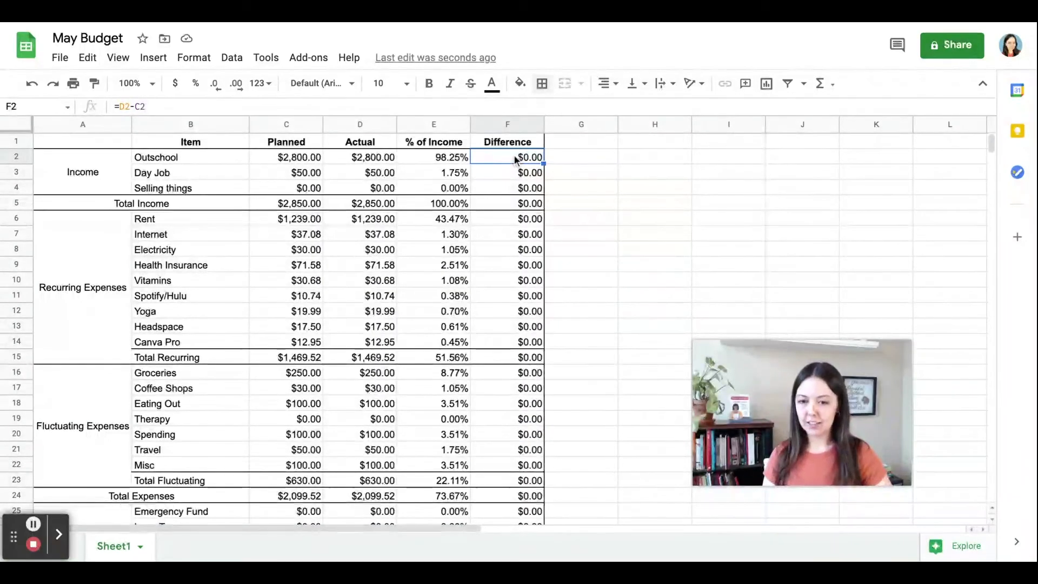
key("shift+Down")
key("shift+Down")
key("shift+Down")
key("shift+Down")
key("shift+Down")
key("shift+Down")
key("shift+Down")
key("shift+Down")
key("shift+Down")
key("shift+Down")
key("shift+Down")
key("shift+Down")
key("shift+Down")
key("shift+Down")
key("shift+Down")
key("shift+Down")
key("shift+Down")
key("shift+Down")
key("shift+Down")
key("shift+Down")
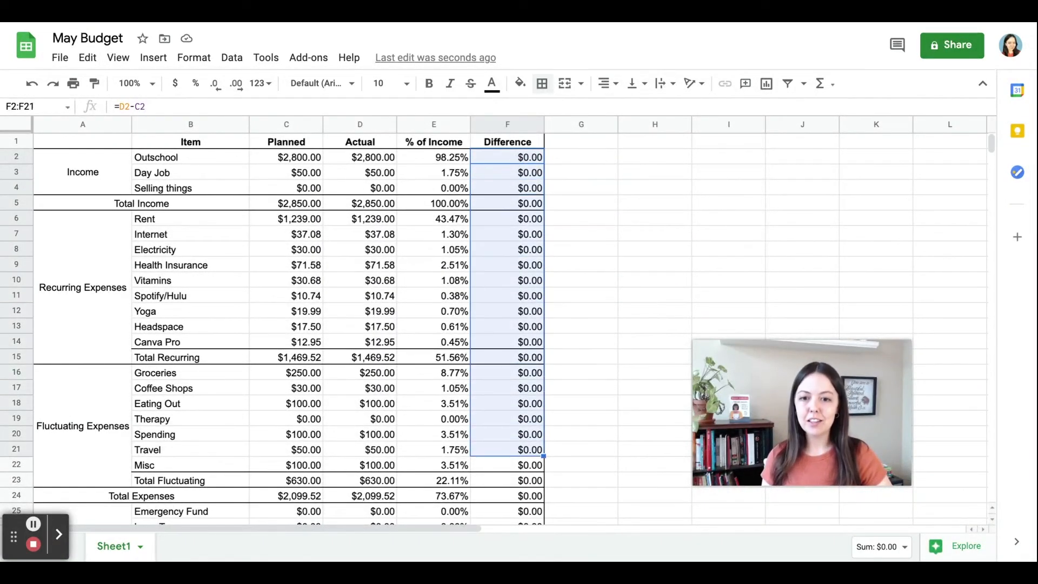
key("shift+Up")
key("shift+Up")
key("shift+Up")
key("shift+Up")
key("shift+Up")
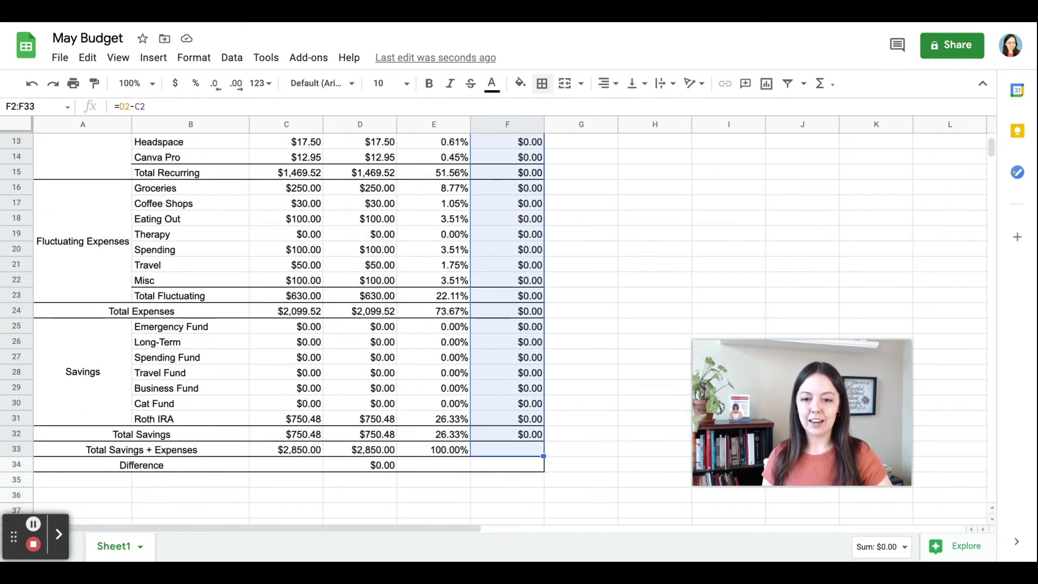
left_click(208, 65)
left_click(261, 403)
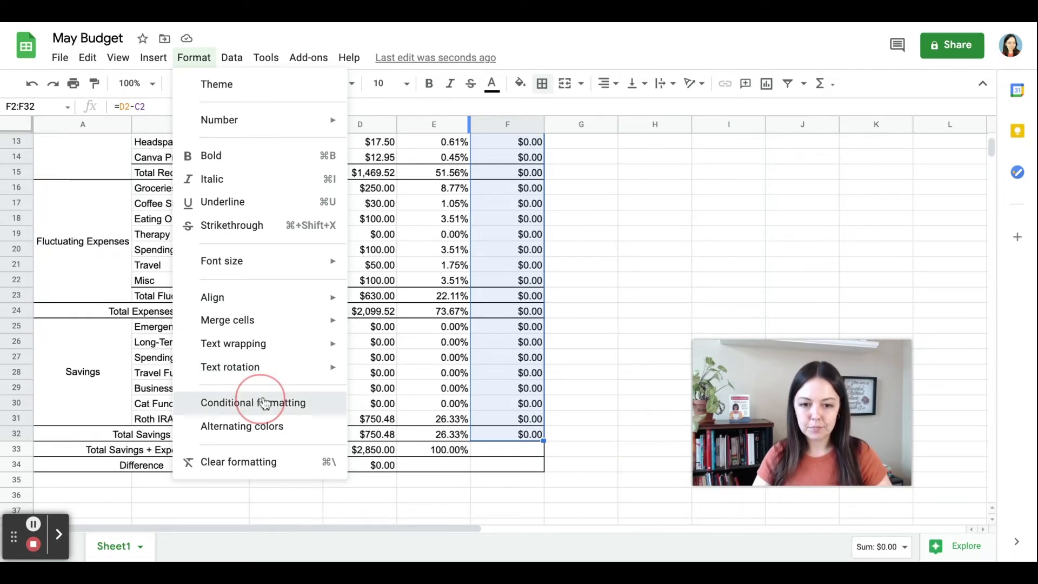
left_click(264, 403)
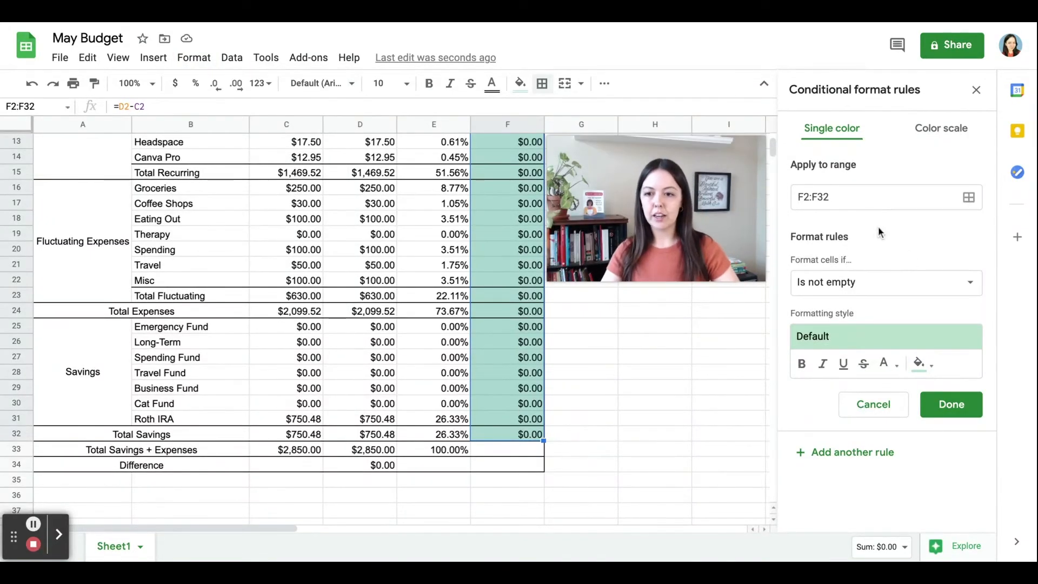
left_click(885, 284)
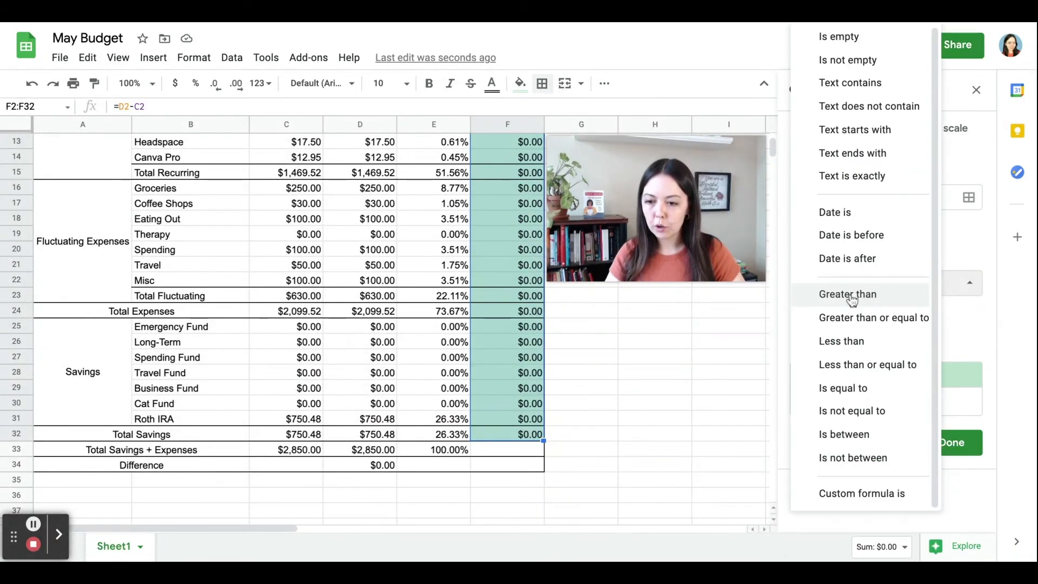
left_click(875, 320)
left_click(846, 318)
type("0")
left_click(877, 378)
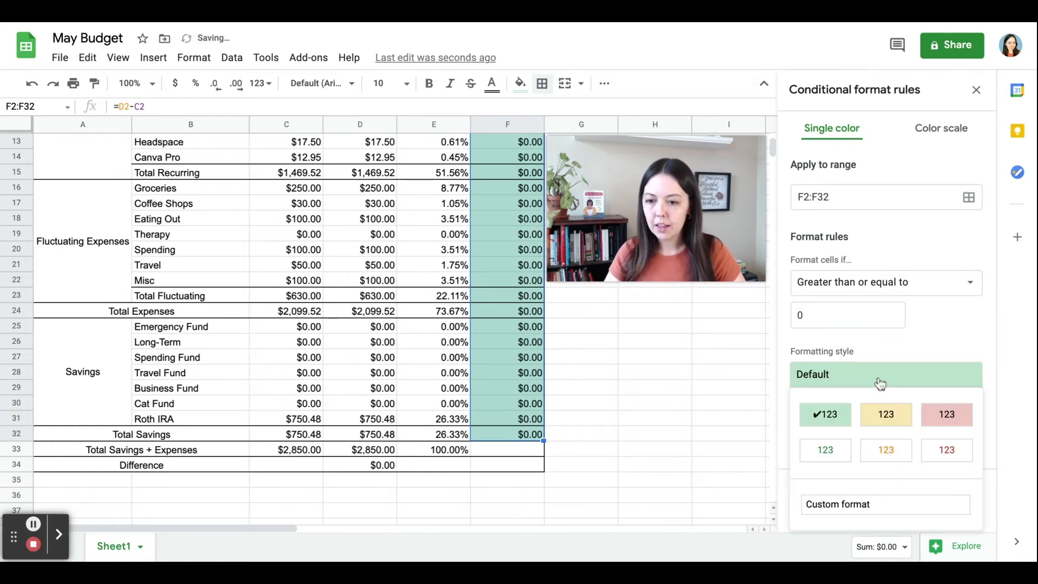
left_click(844, 448)
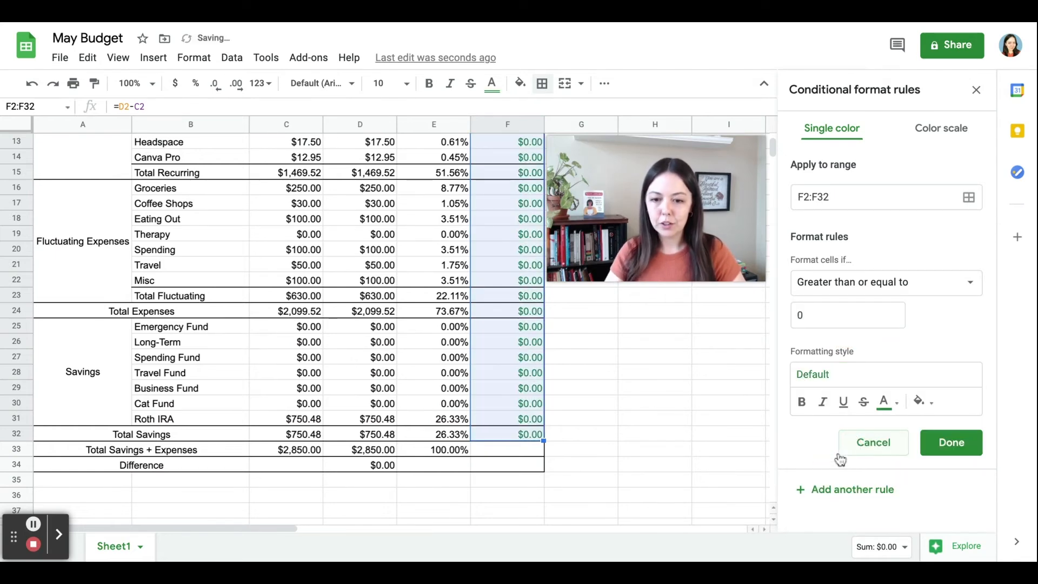
left_click(952, 449)
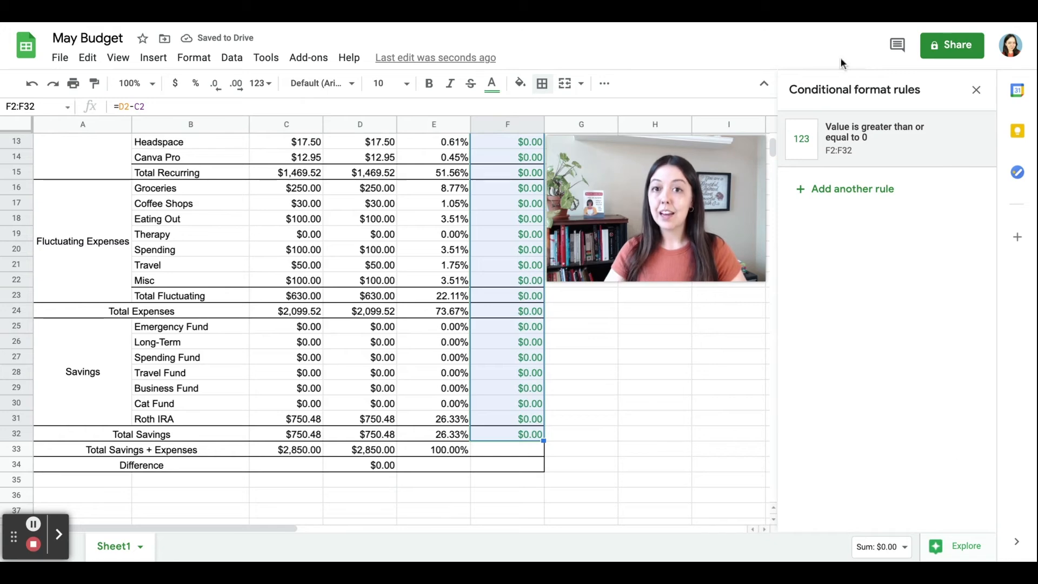
Add a second conditional formatting rule to F2:F32 that shows values less than 0 in red text
left_click(862, 189)
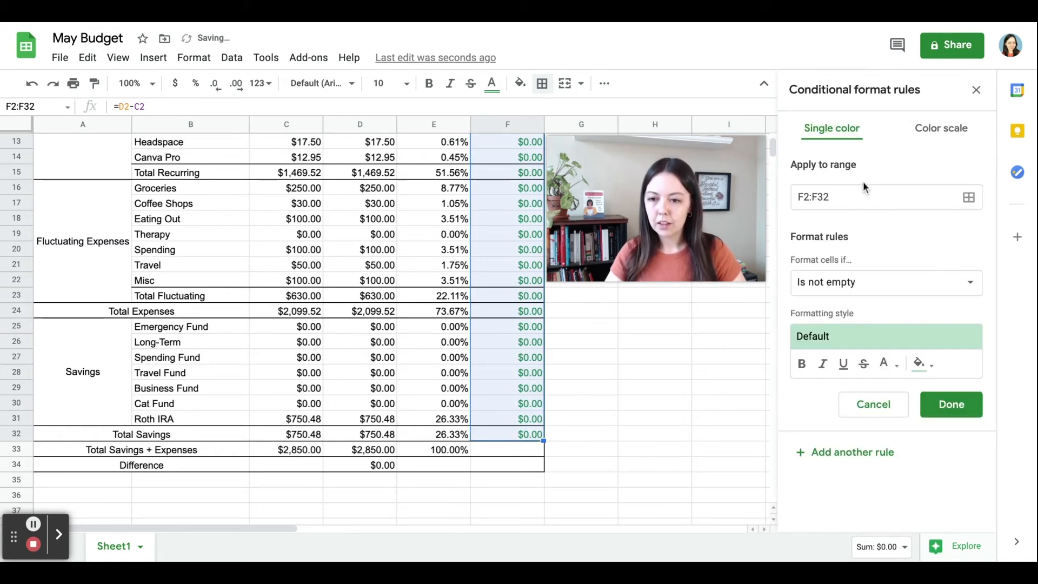
left_click(863, 291)
scroll(873, 417, "down", 2)
left_click(870, 427)
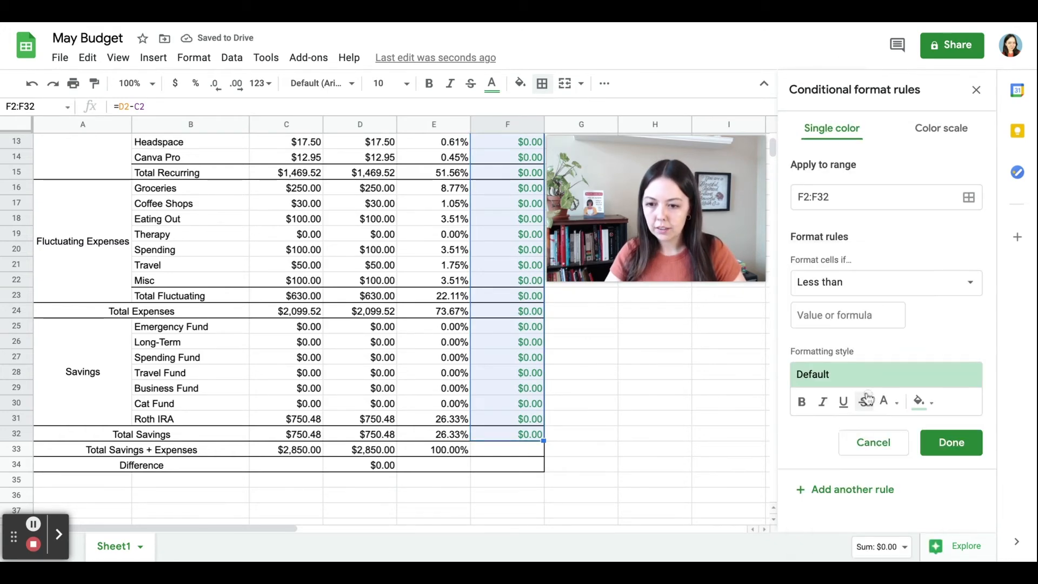
left_click(849, 325)
type("0")
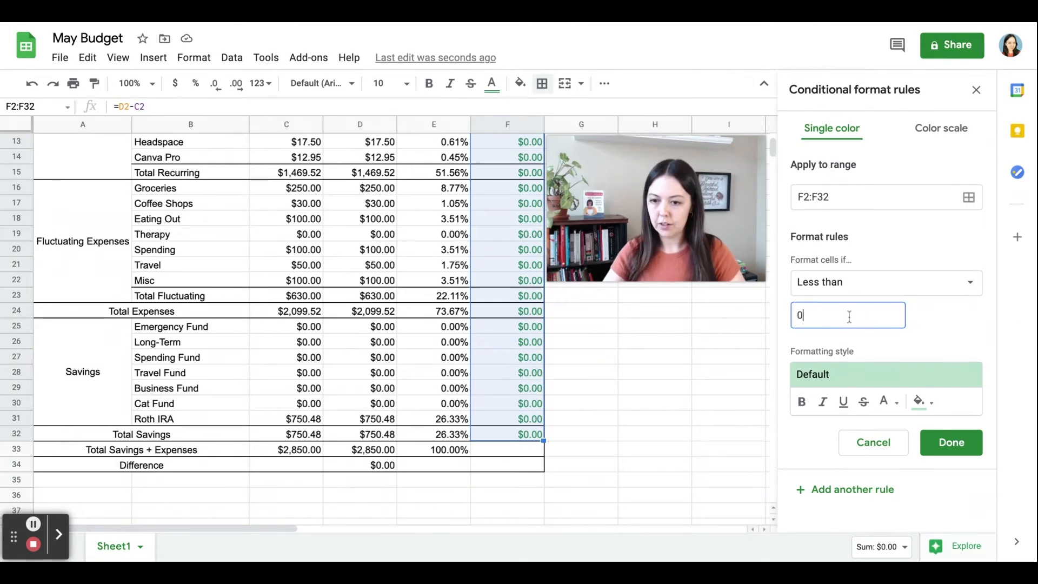
left_click(901, 377)
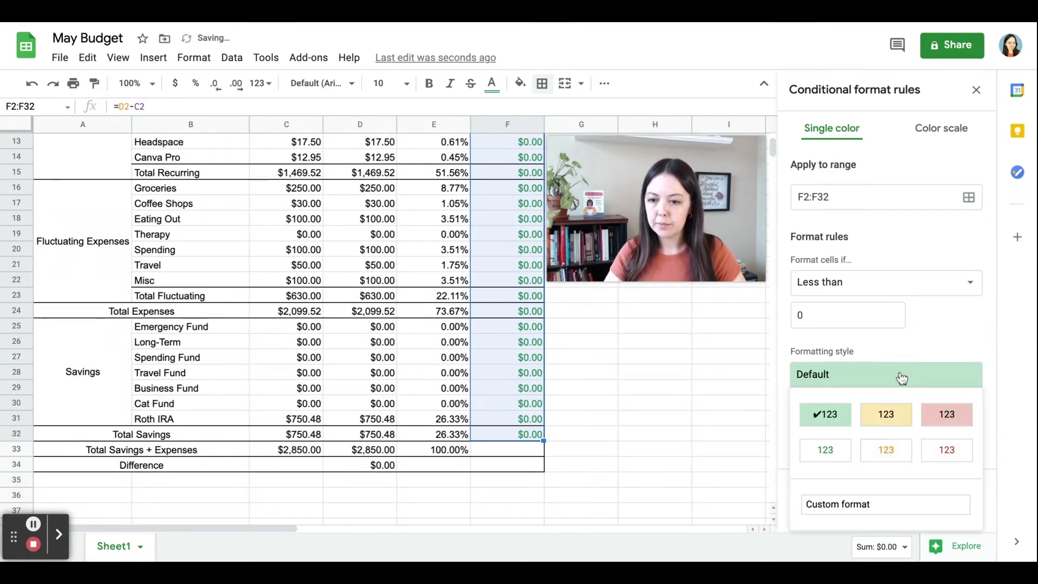
left_click(941, 450)
left_click(951, 442)
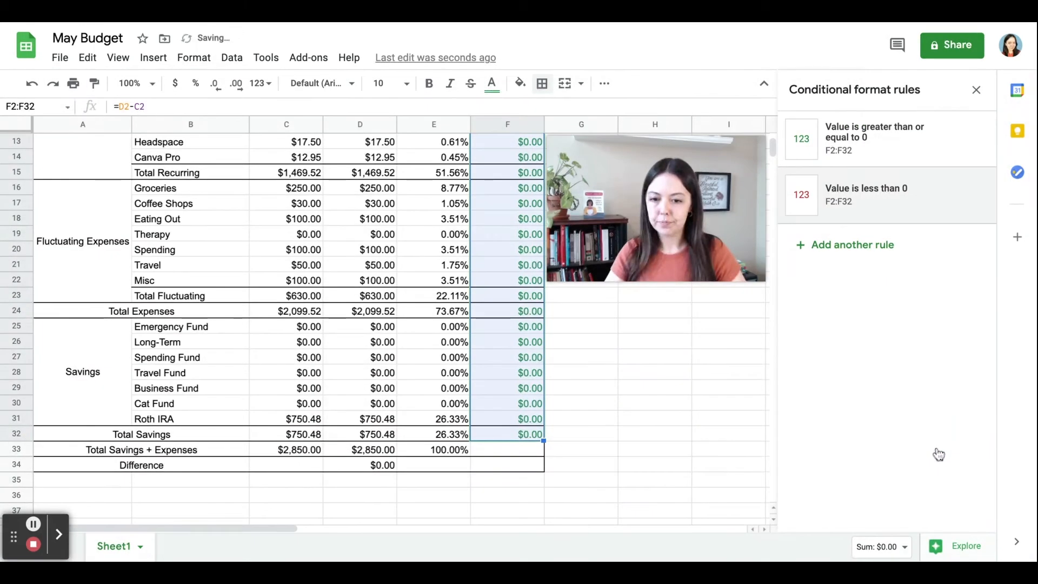
left_click(377, 466)
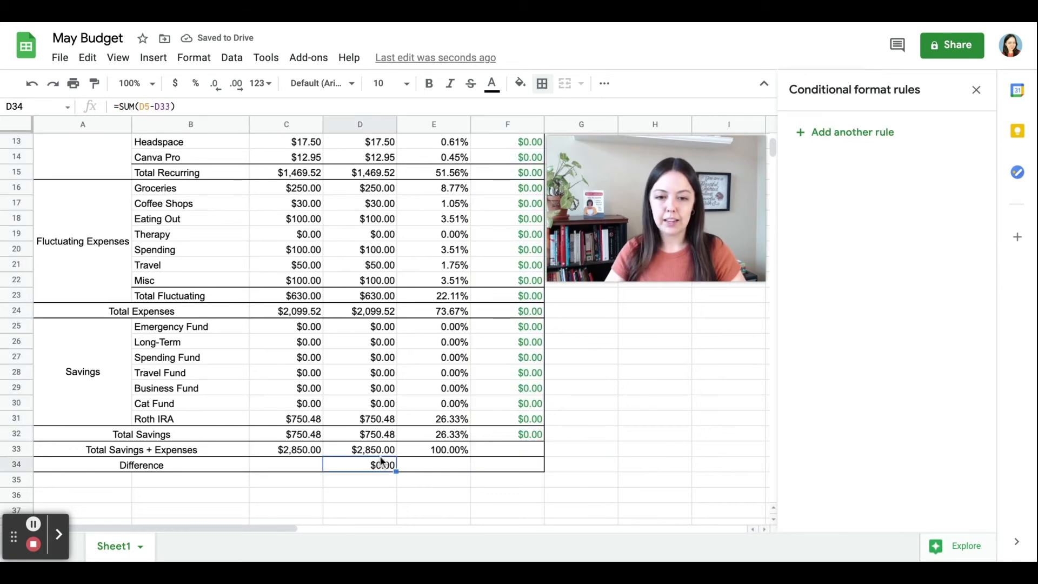
left_click(194, 57)
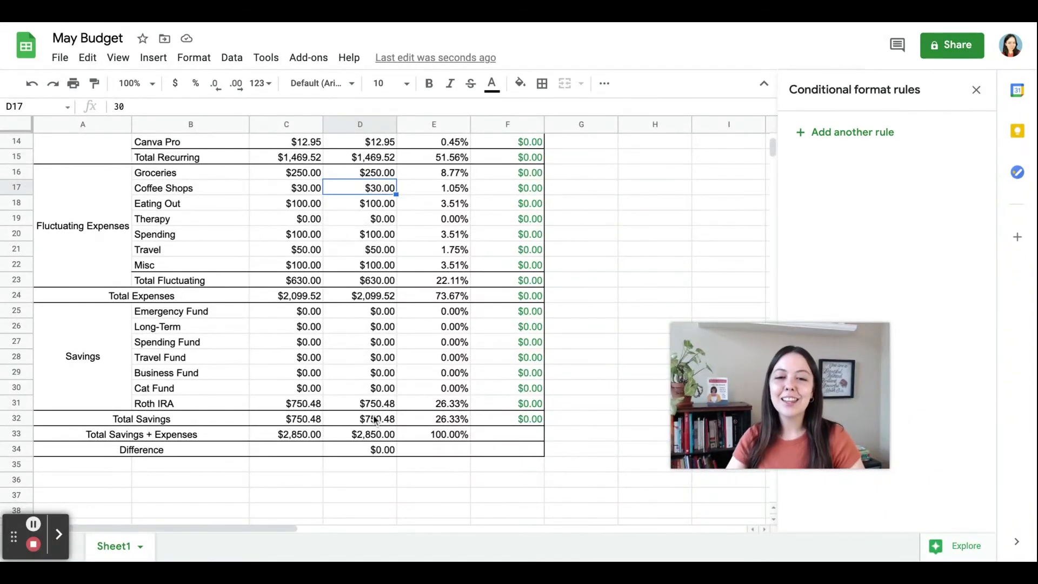
Fill the Income section A2:F5 with the lightest green
scroll(375, 420, "up", 5)
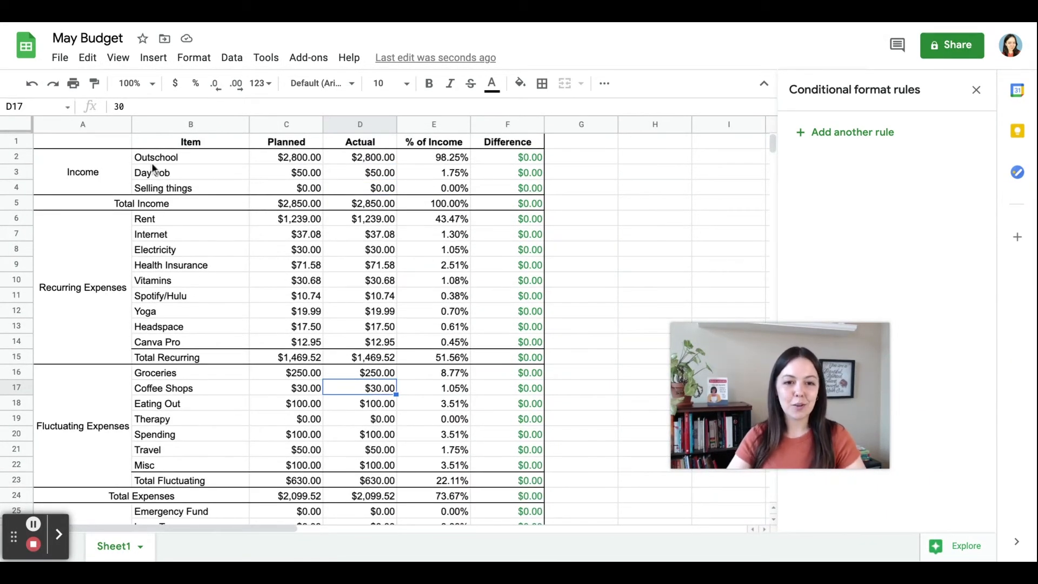
left_click_drag(106, 160, 508, 203)
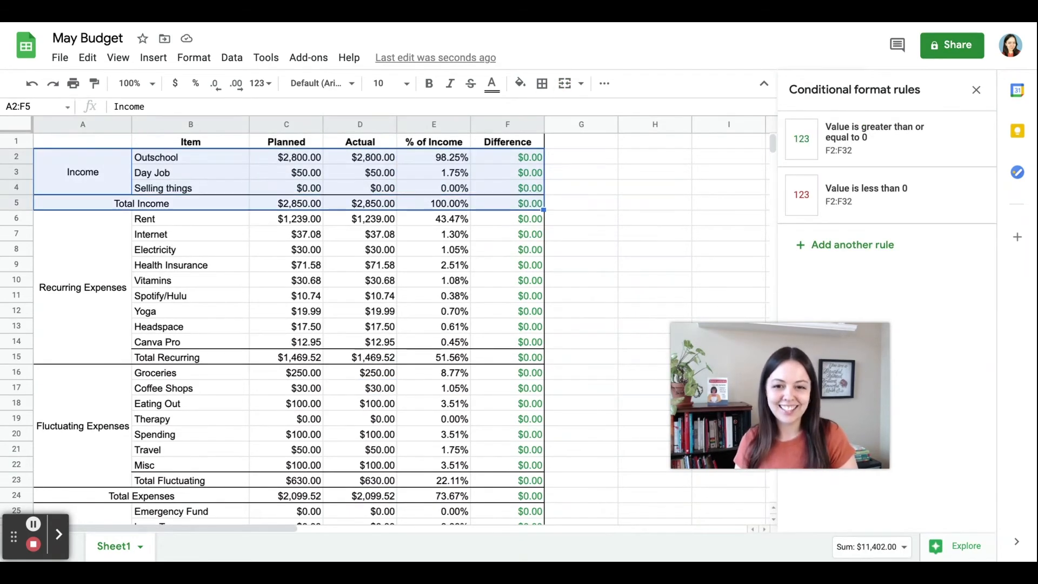
left_click(520, 84)
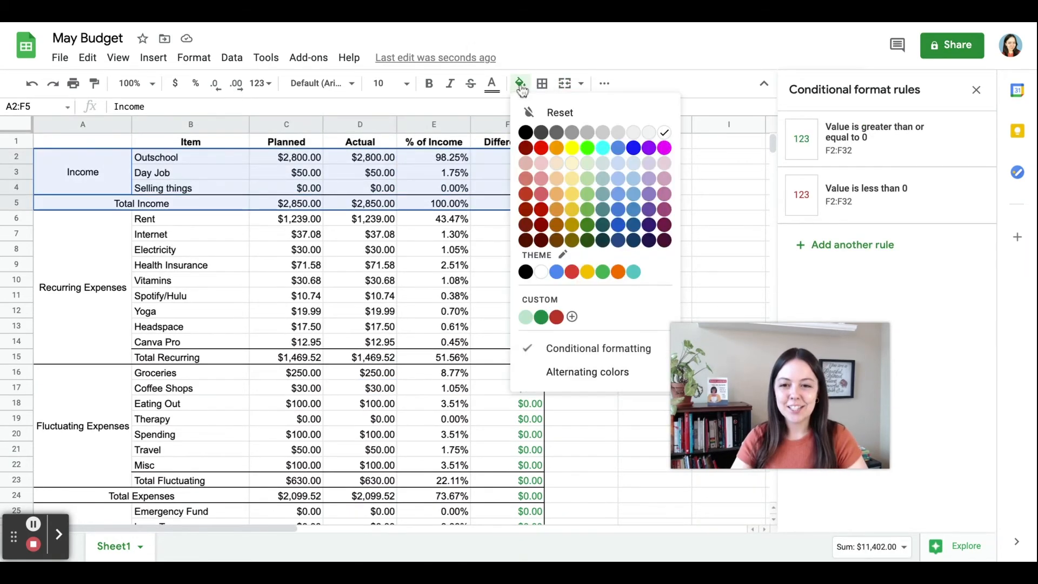
left_click(588, 166)
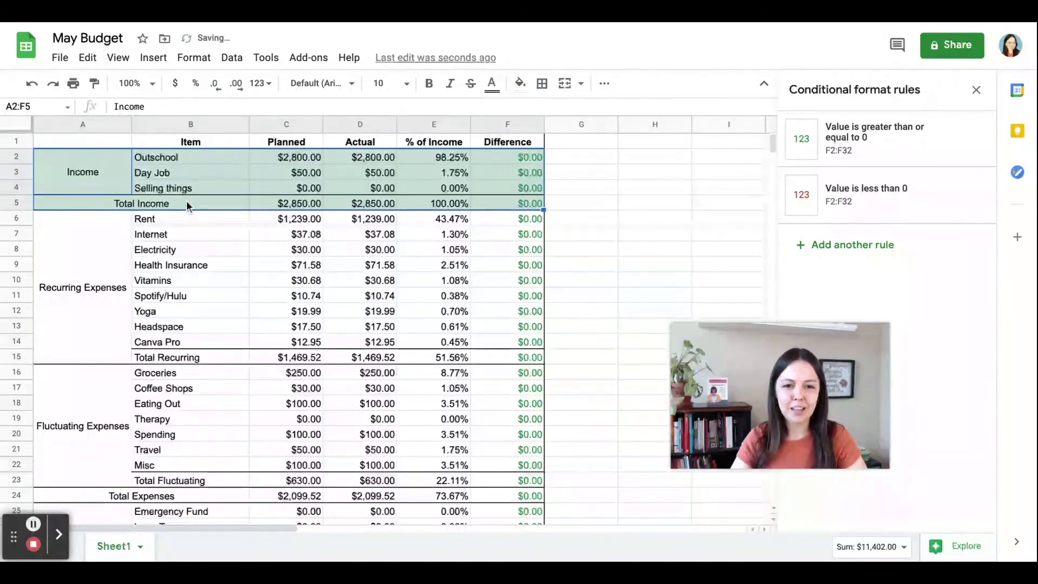
Fill the Total Income row A5:F5 with a slightly darker shade of green
left_click(186, 201)
key("shift+Right")
key("shift+Right")
key("shift+Right")
key("shift+Right")
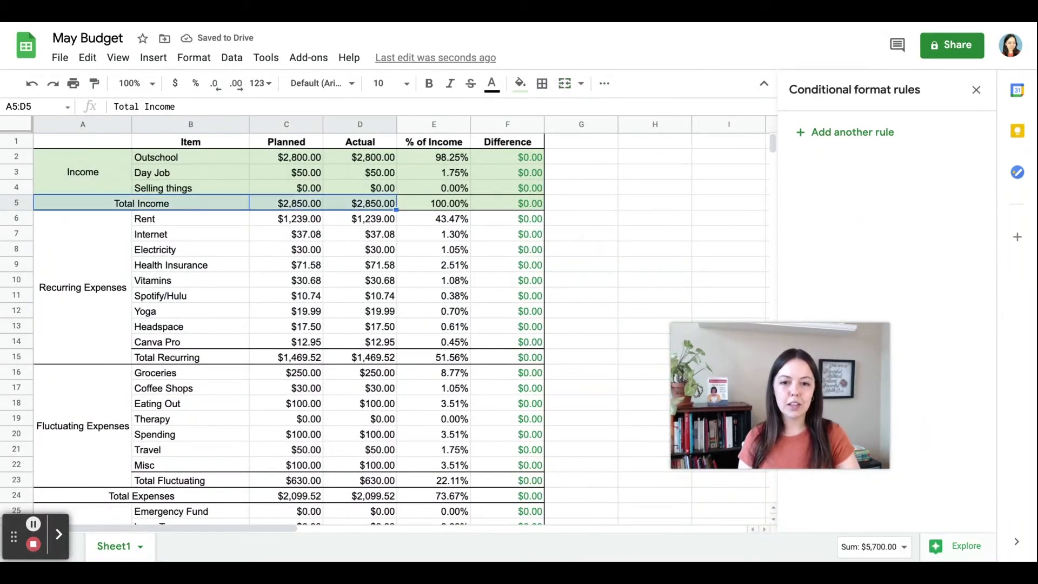
left_click(520, 83)
left_click(587, 179)
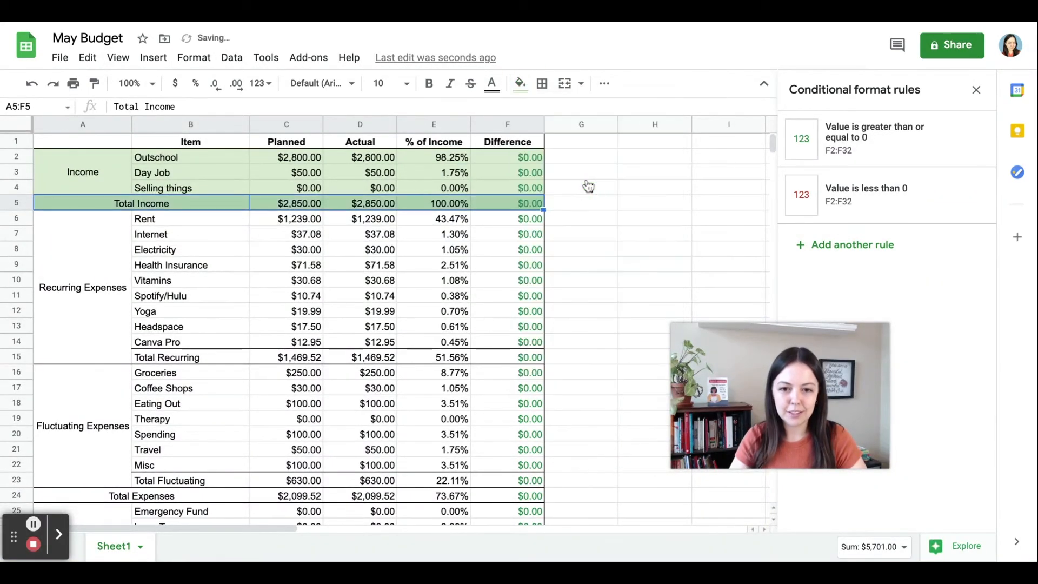
Fill the Recurring Expenses section A6:F15 with light blue and its Total Recurring row with a darker blue
left_click(101, 234)
key("shift+Right")
key("shift+Right")
key("shift+Right")
key("shift+Right")
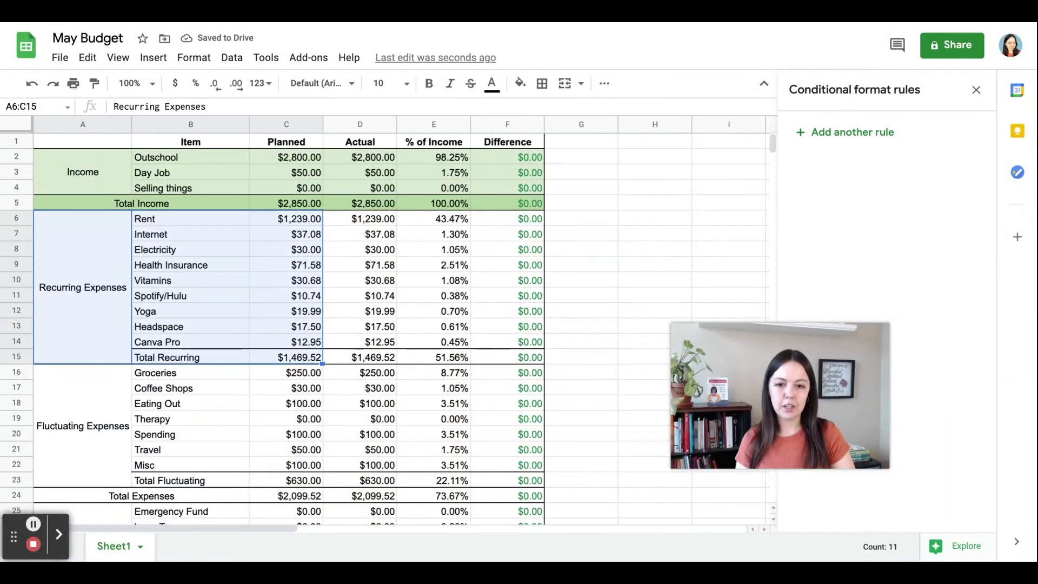
Fill the Fluctuating Expenses section A16:F23 with light cornflower blue, using a darker shade for the Total Fluctuating and Total Expenses rows
left_click(109, 429)
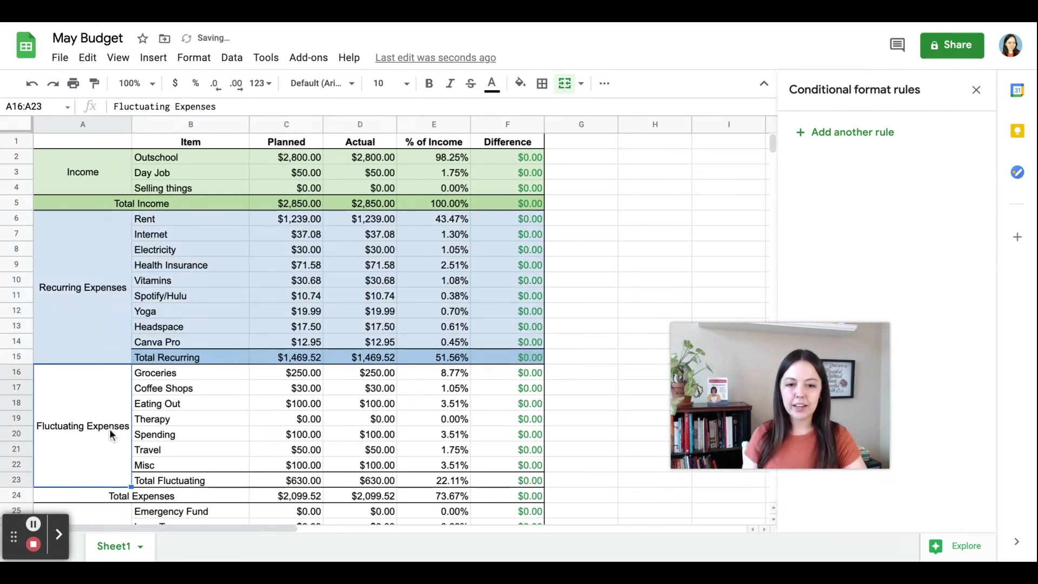
key("shift+Right")
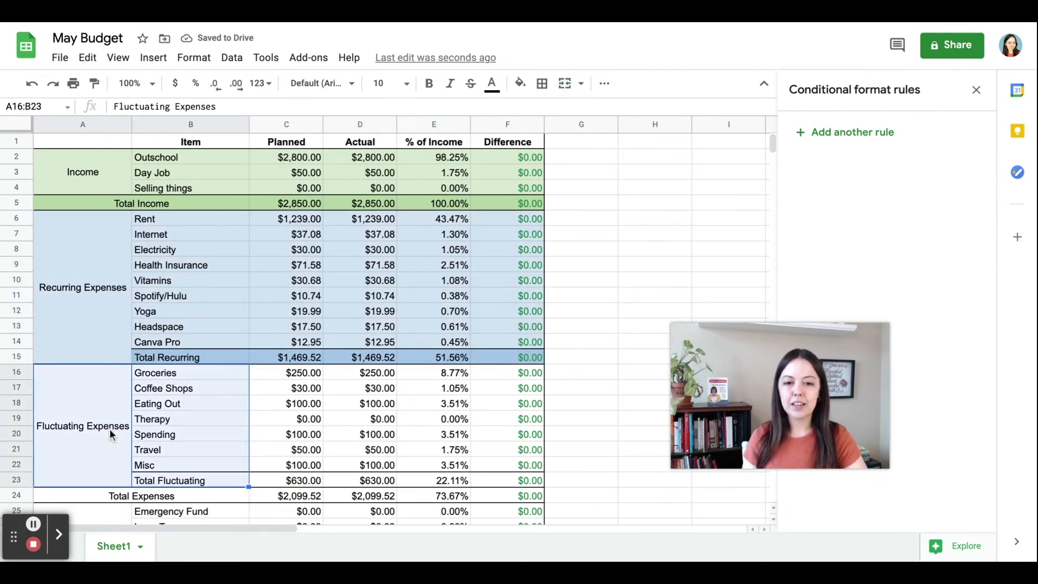
key("shift+Right")
key("shift+Right")
key("shift+Right")
key("shift+Right")
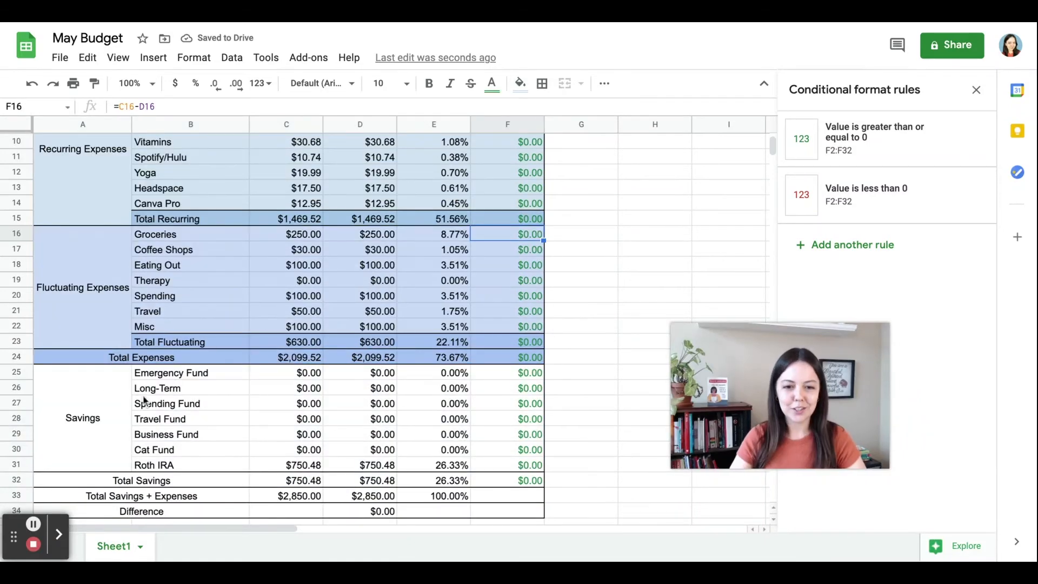
Fill the Savings section A25:F31 with light orange and the Total Savings row with a darker orange
left_click(104, 394)
key("shift+Right")
key("shift+Right")
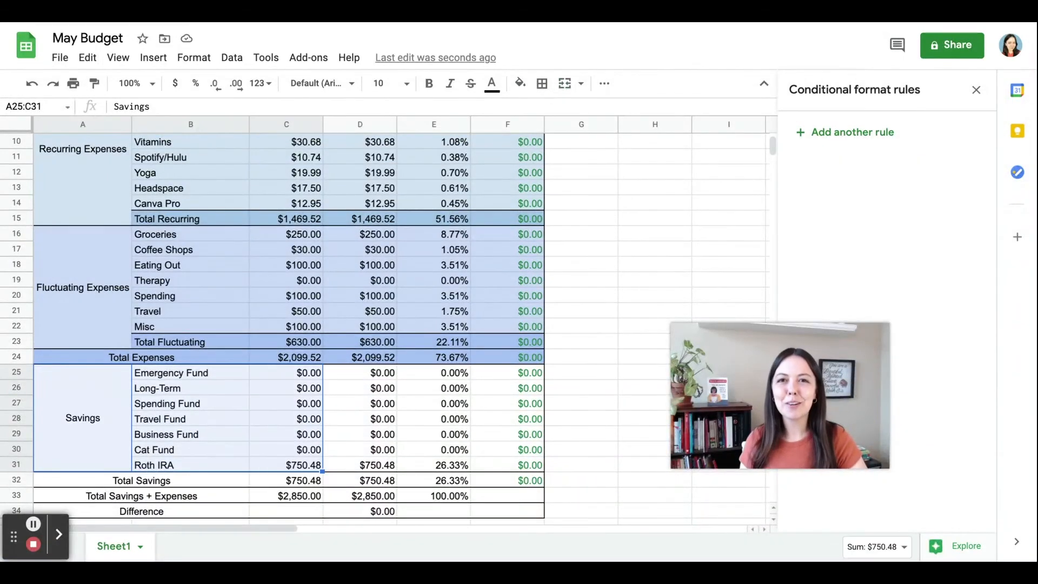
key("shift+Right")
key("shift+Right")
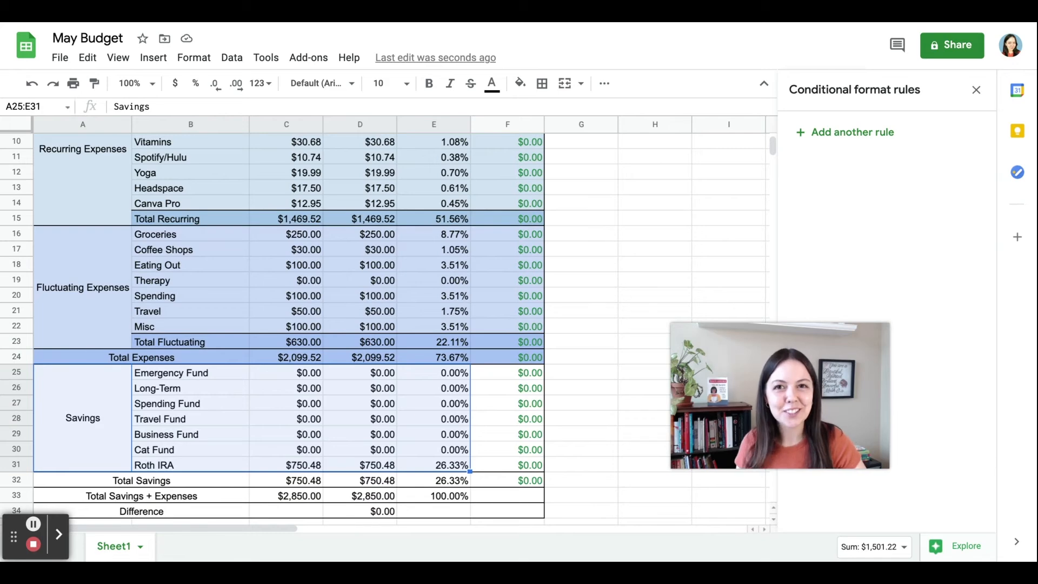
Fill the Total Savings + Expenses row A33:F33 with the lightest green
left_click(199, 497)
key("shift+Right")
key("shift+Right")
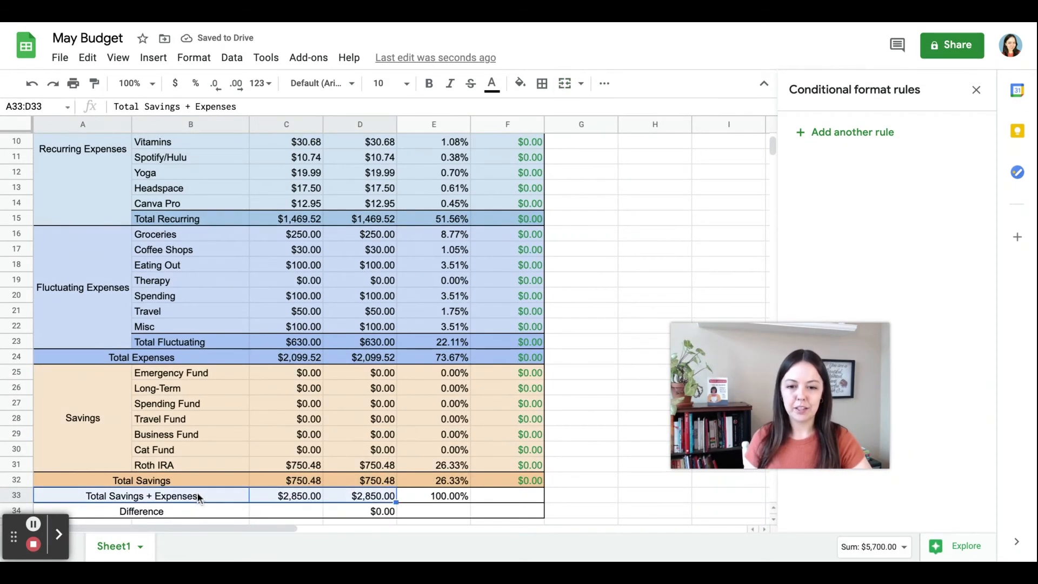
key("shift+Right")
key("shift+Right")
left_click(520, 83)
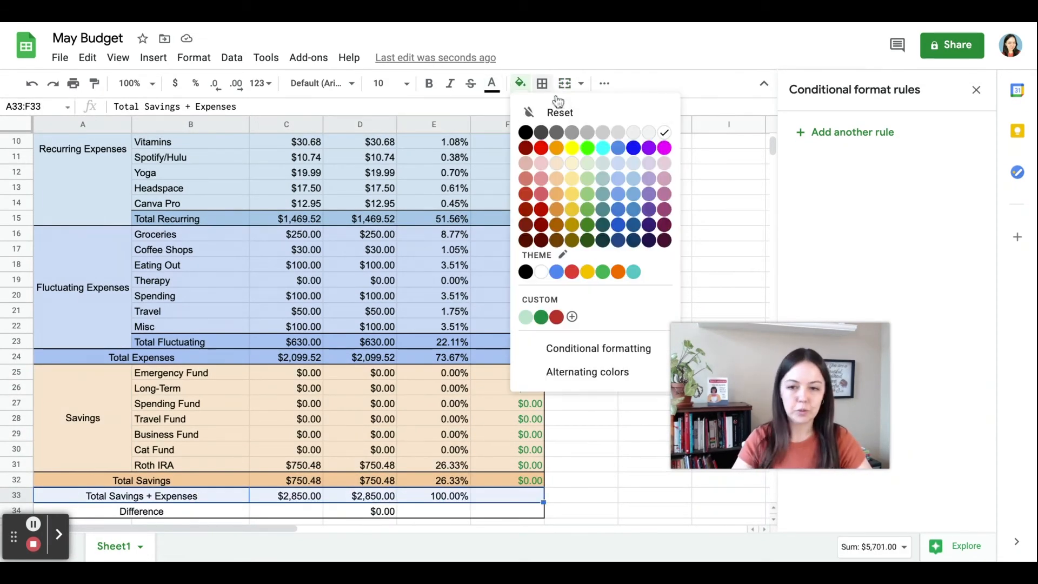
left_click(588, 165)
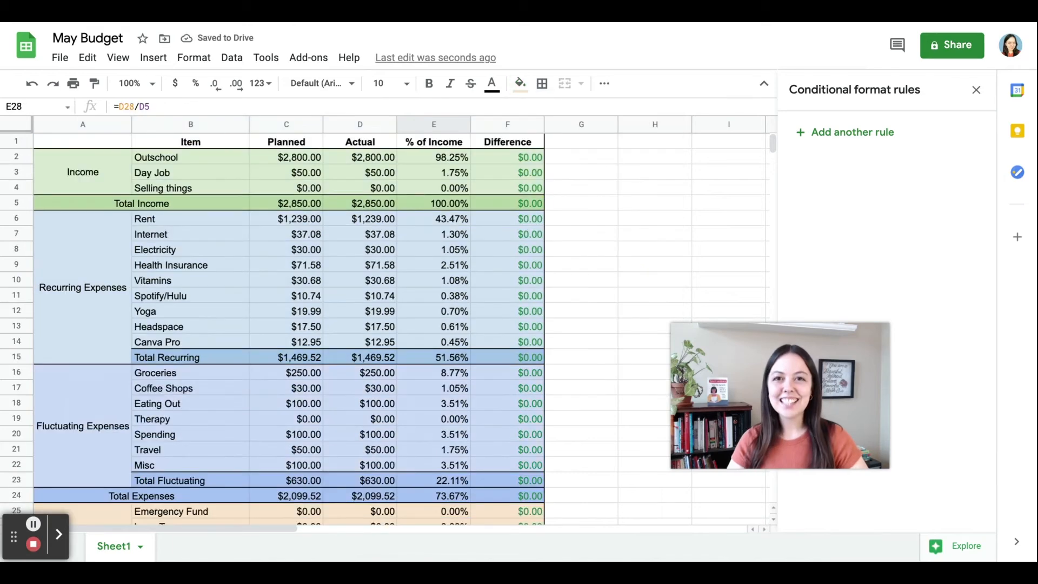
scroll(508, 395, "down", 2)
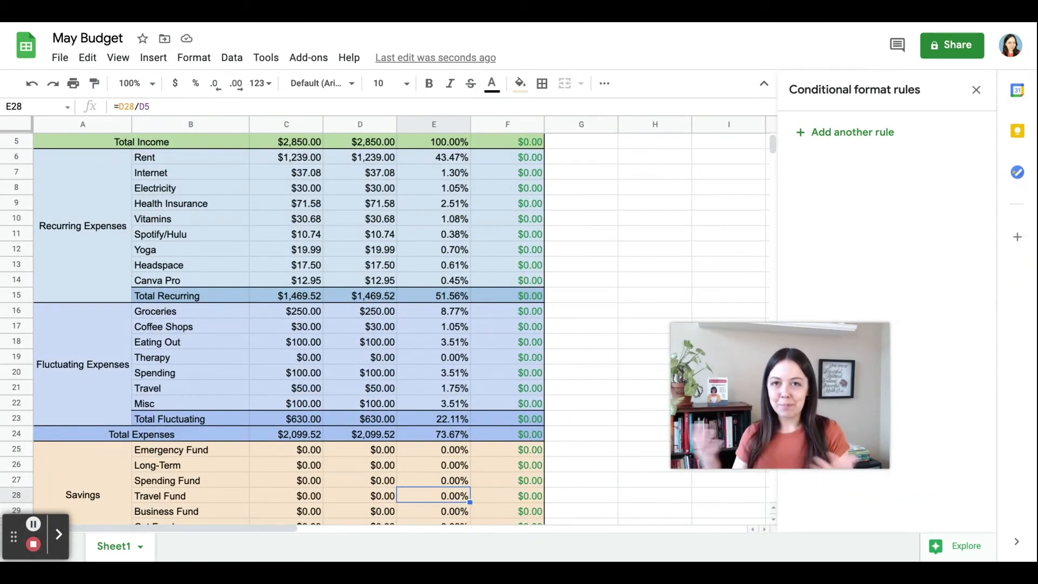
scroll(286, 325, "up", 2)
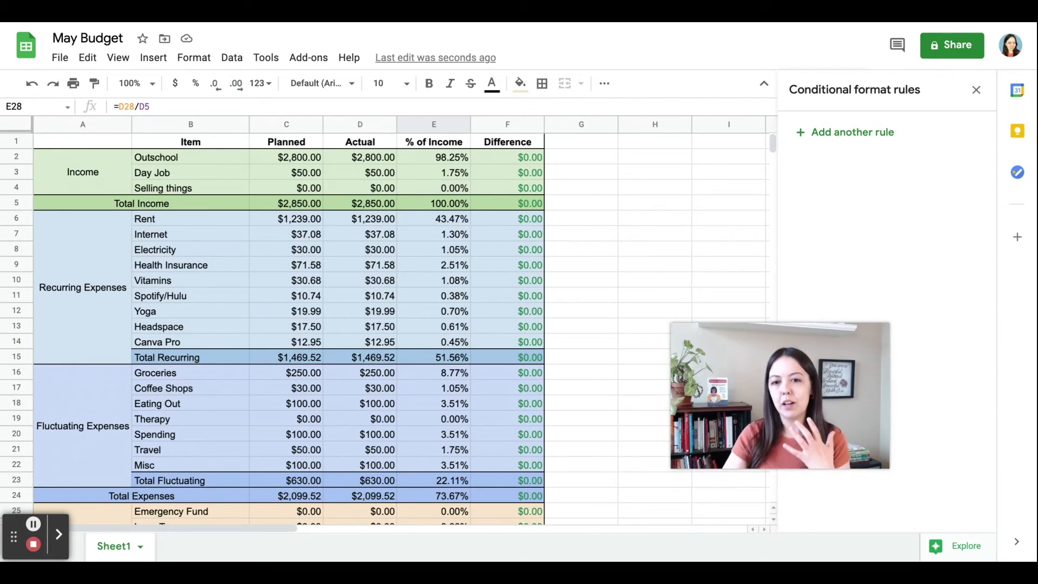
left_click(447, 220)
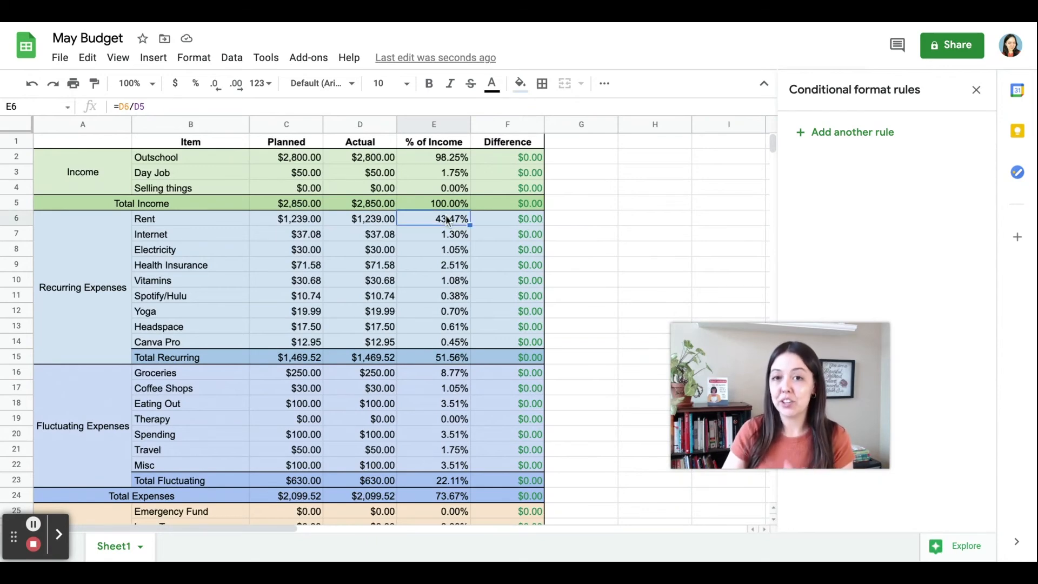